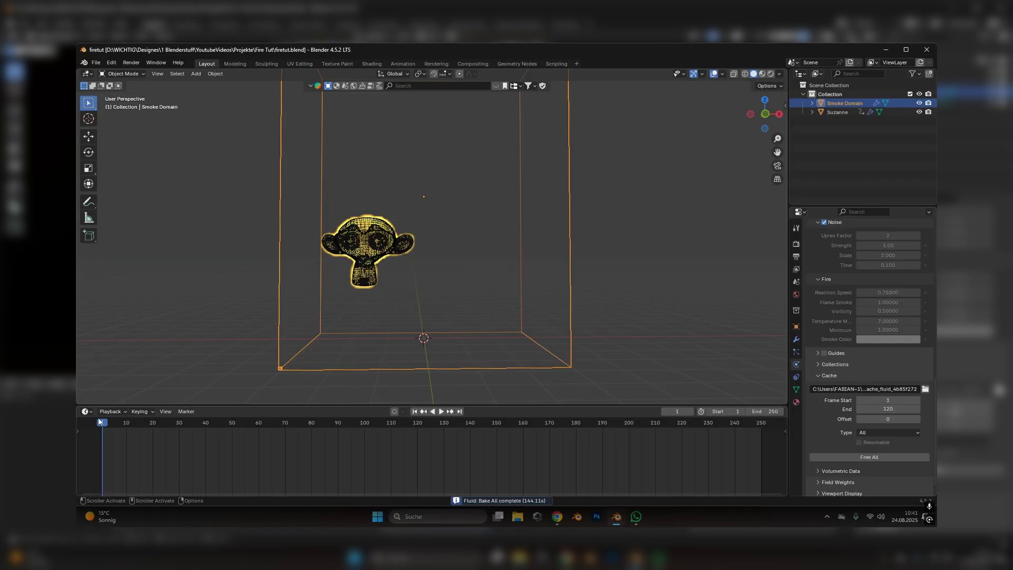
- Place a duplicate of the fire video plane to the right of the car, then begin adding a mesh in a new scene
{"action": "mouse_move", "coordinate": [106, 427]}
{"action": "left_mouse_down"}
{"action": "mouse_move", "coordinate": [336, 465]}
{"action": "mouse_move", "coordinate": [229, 462]}
{"action": "mouse_move", "coordinate": [332, 478]}
{"action": "left_mouse_up"}
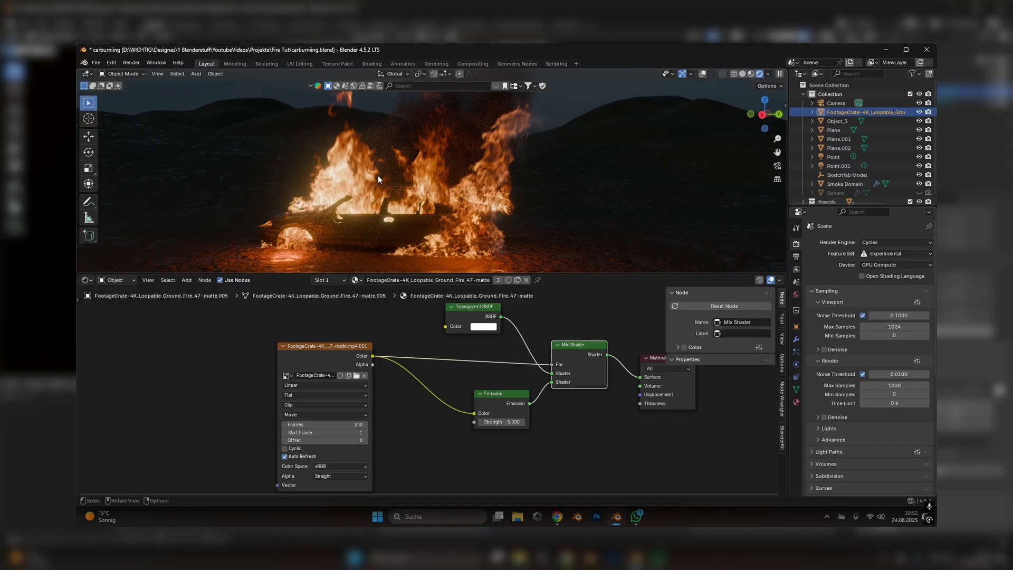
{"action": "key", "text": "shift+d"}
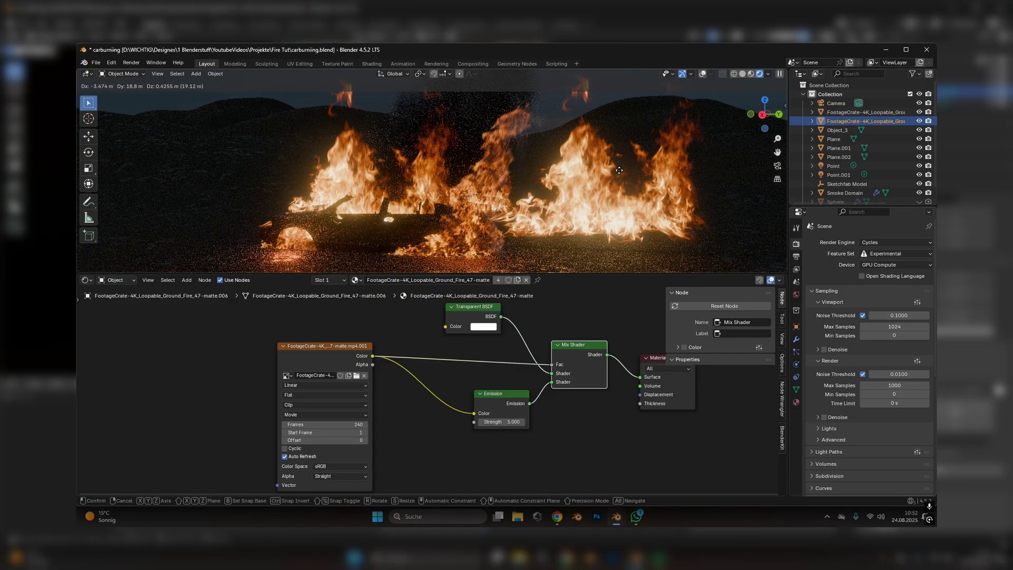
{"action": "left_click", "coordinate": [619, 170]}
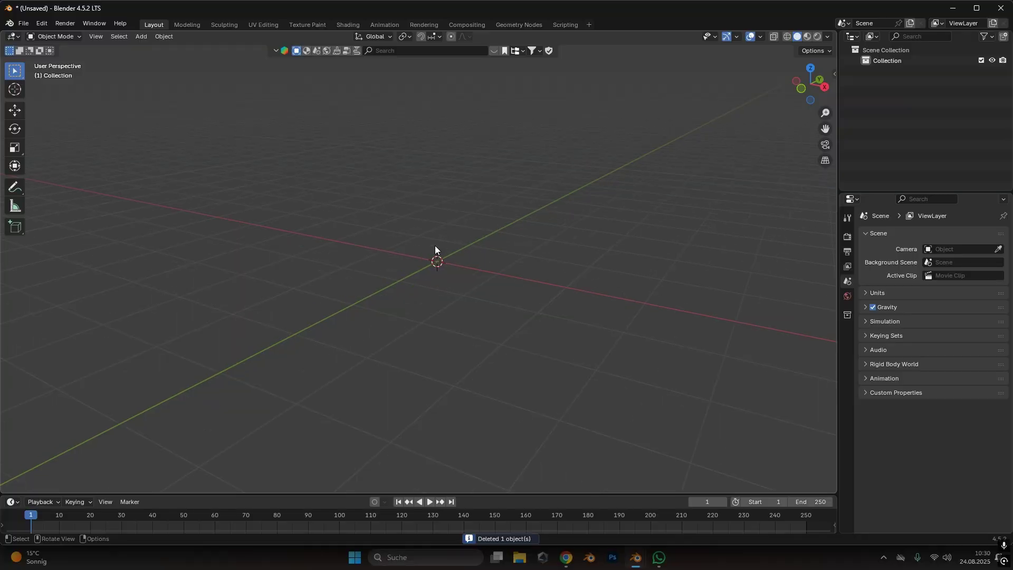
{"action": "key", "text": "shift+a"}
- Add a Suzanne monkey, apply a level-2 Subdivision modifier, and shade it smooth
{"action": "mouse_move", "coordinate": [443, 236]}
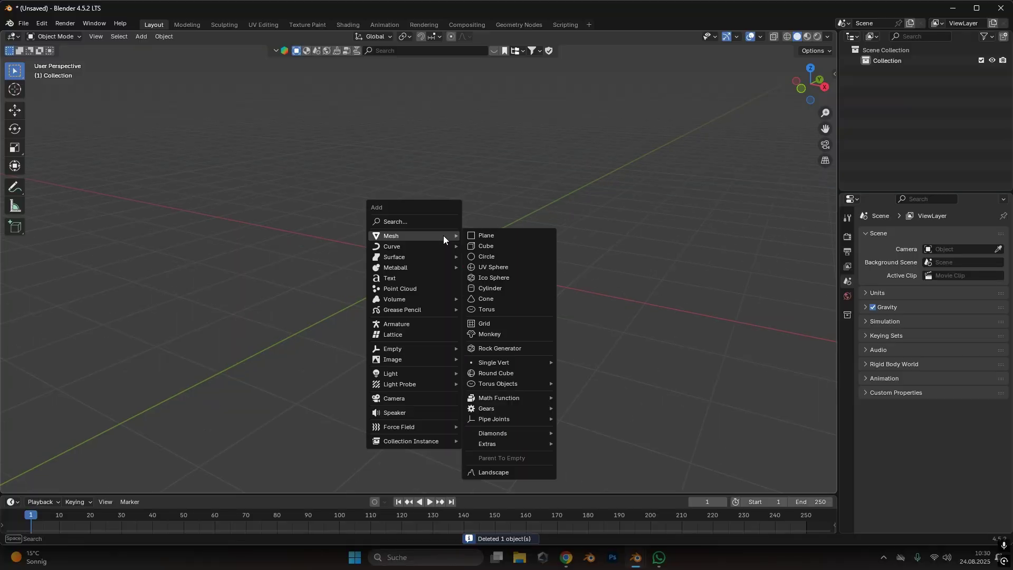
{"action": "left_click", "coordinate": [508, 335]}
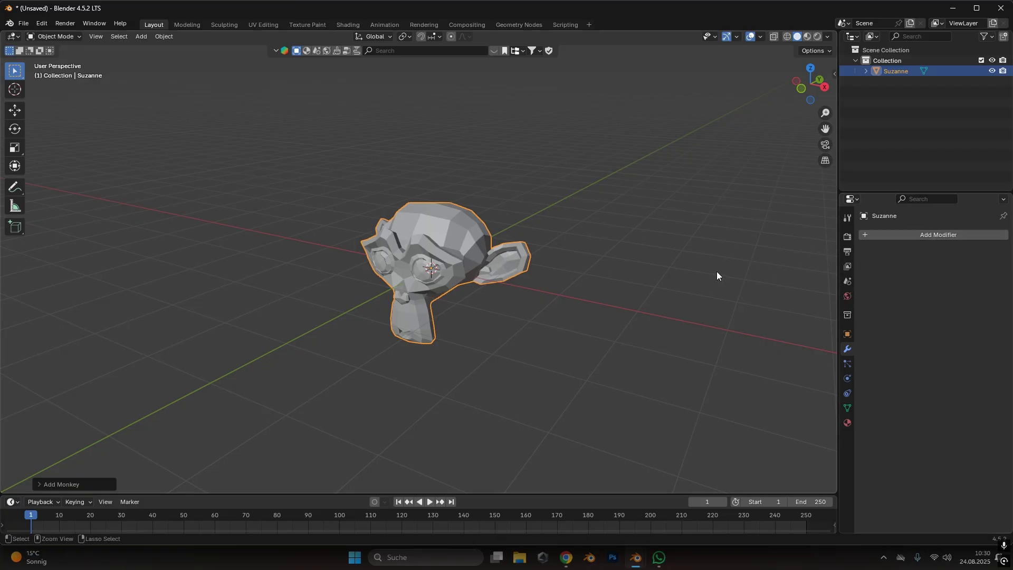
{"action": "key", "text": "ctrl+2"}
{"action": "left_click", "coordinate": [977, 254]}
{"action": "left_click", "coordinate": [964, 259]}
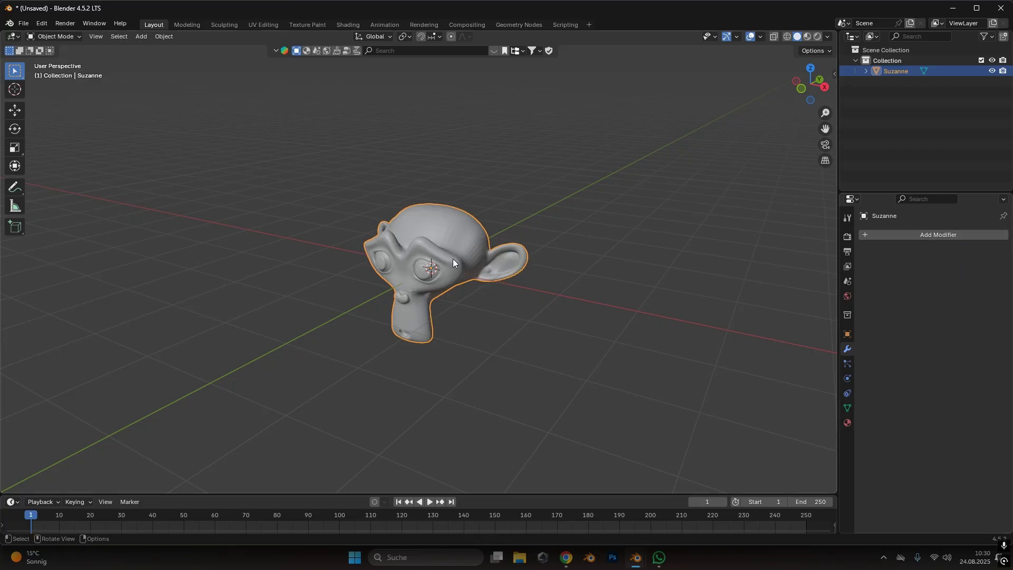
{"action": "right_click", "coordinate": [453, 259]}
{"action": "left_click", "coordinate": [451, 258]}
- Raise the monkey along Z above the grid and view it from the front
{"action": "key", "text": "g"}
{"action": "key", "text": "z"}
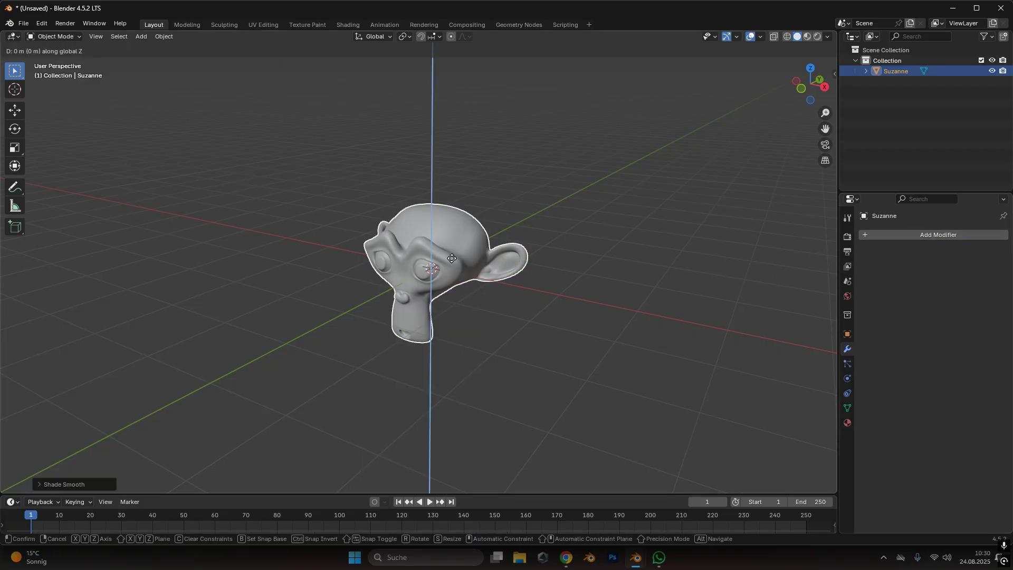
{"action": "left_click", "coordinate": [372, 216]}
{"action": "middle_click_drag", "start_coordinate": [373, 217], "coordinate": [423, 207]}
{"action": "middle_click_drag", "start_coordinate": [465, 256], "coordinate": [420, 226]}
- Turn the monkey into a smoke emitter with Quick Smoke and switch to a front view
{"action": "key", "text": "F3"}
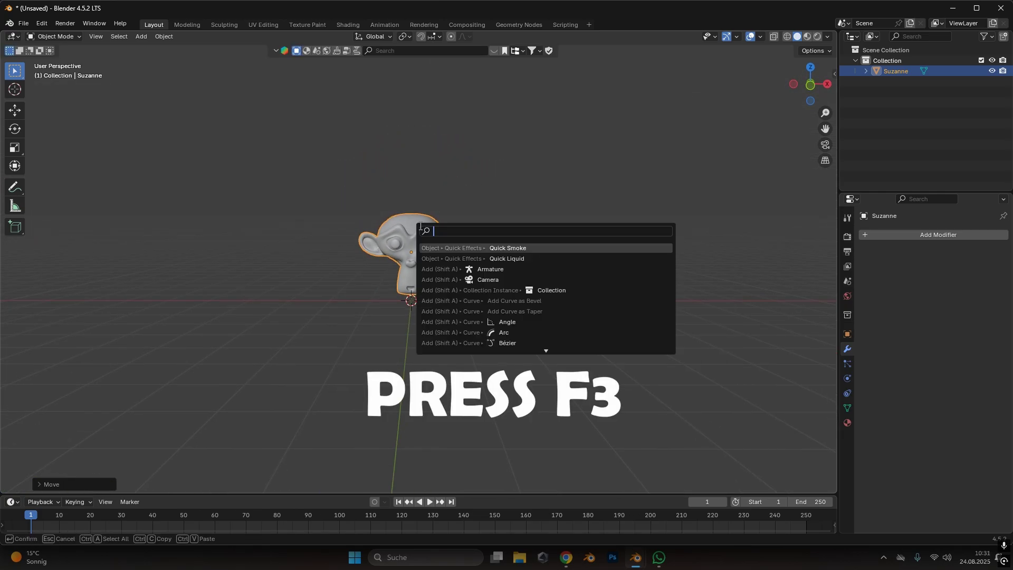
{"action": "type", "text": "quick"}
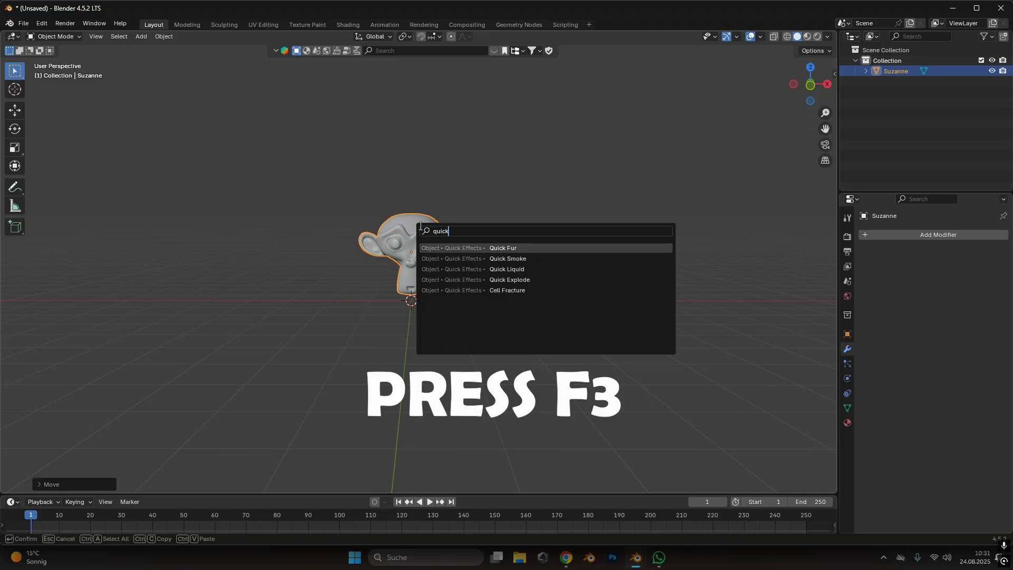
{"action": "left_click", "coordinate": [471, 258]}
{"action": "scroll", "coordinate": [483, 239], "scroll_direction": "down", "scroll_amount": 2}
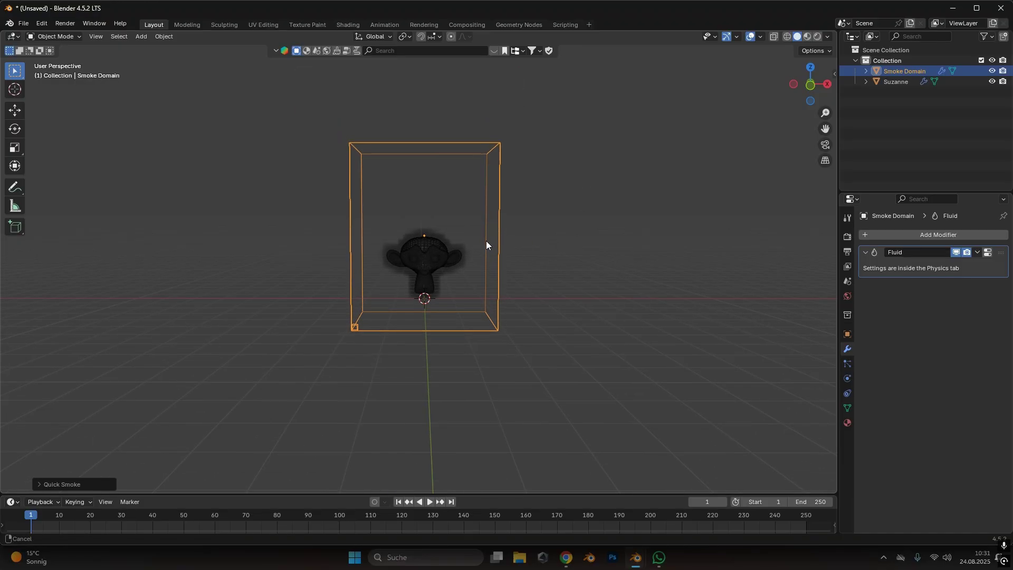
{"action": "middle_click_drag", "start_coordinate": [523, 255], "coordinate": [387, 214], "text": "alt"}
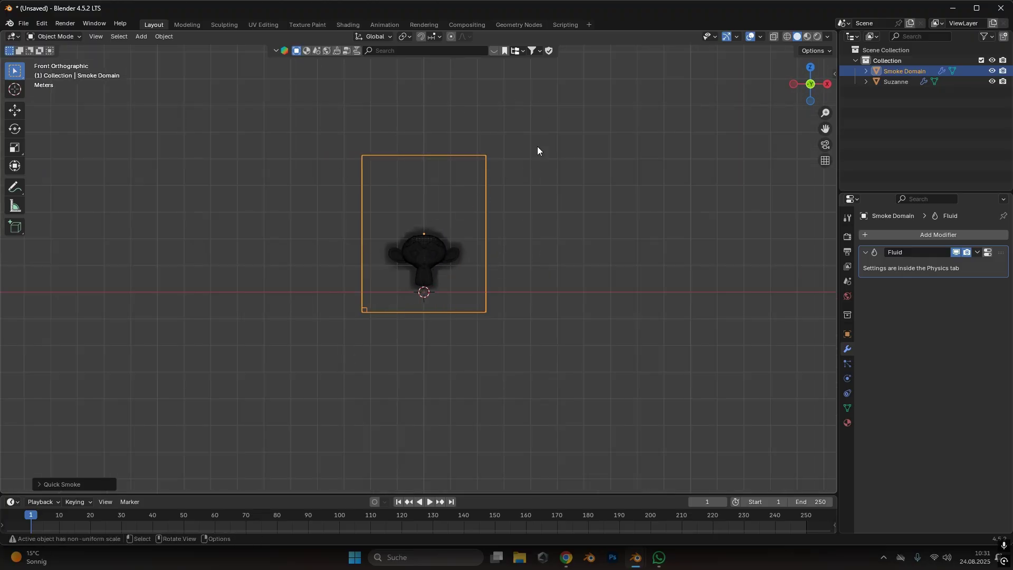
{"action": "middle_click_drag", "start_coordinate": [464, 224], "coordinate": [464, 244], "text": "shift"}
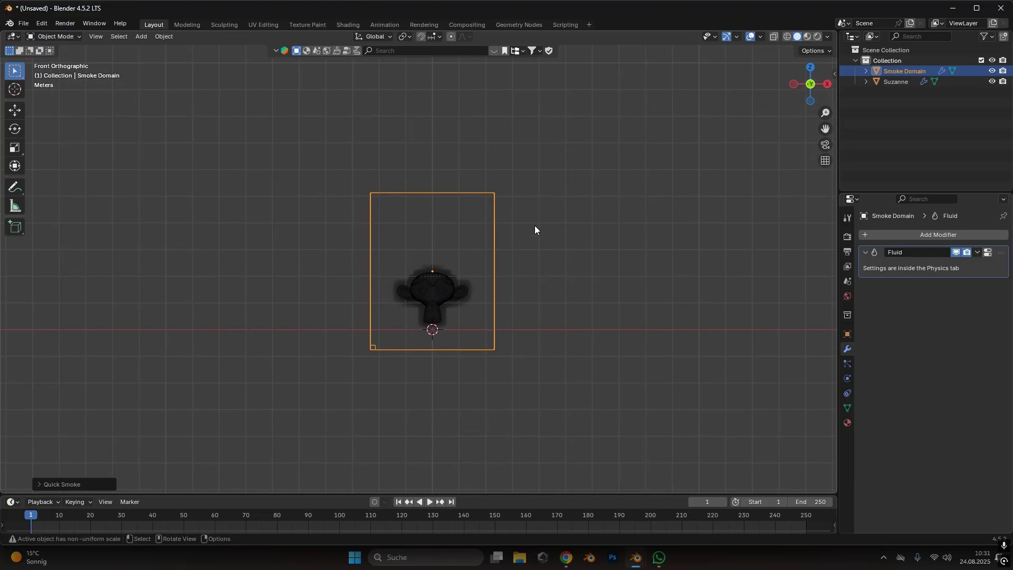
- Scale the smoke domain up and raise it along Z above the monkey
{"action": "key", "text": "s"}
{"action": "left_click", "coordinate": [527, 295]}
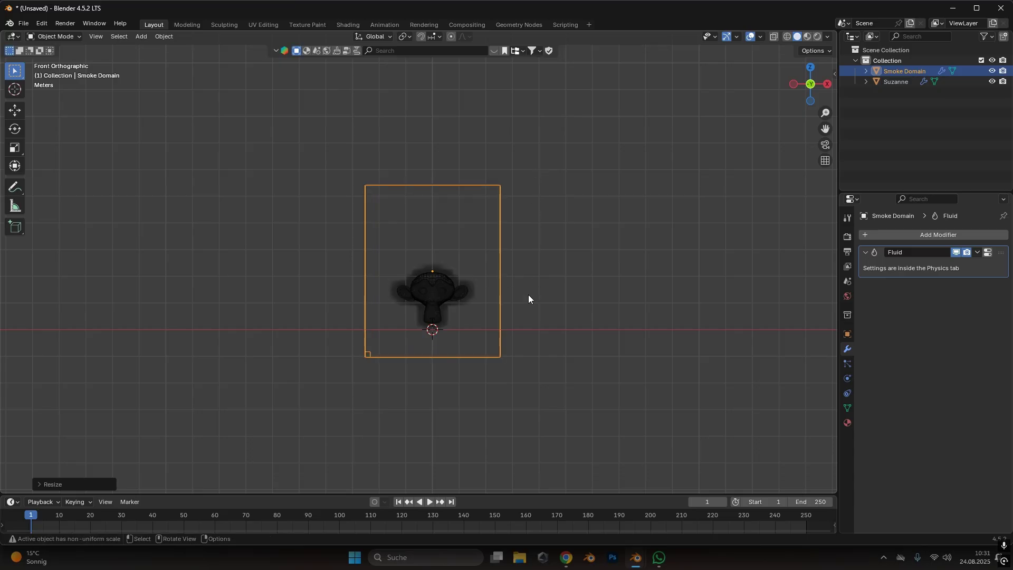
{"action": "key", "text": "s"}
{"action": "key", "text": "g"}
{"action": "key", "text": "z"}
{"action": "left_click", "coordinate": [527, 282]}
{"action": "scroll", "coordinate": [427, 289], "scroll_direction": "up", "scroll_amount": 4}
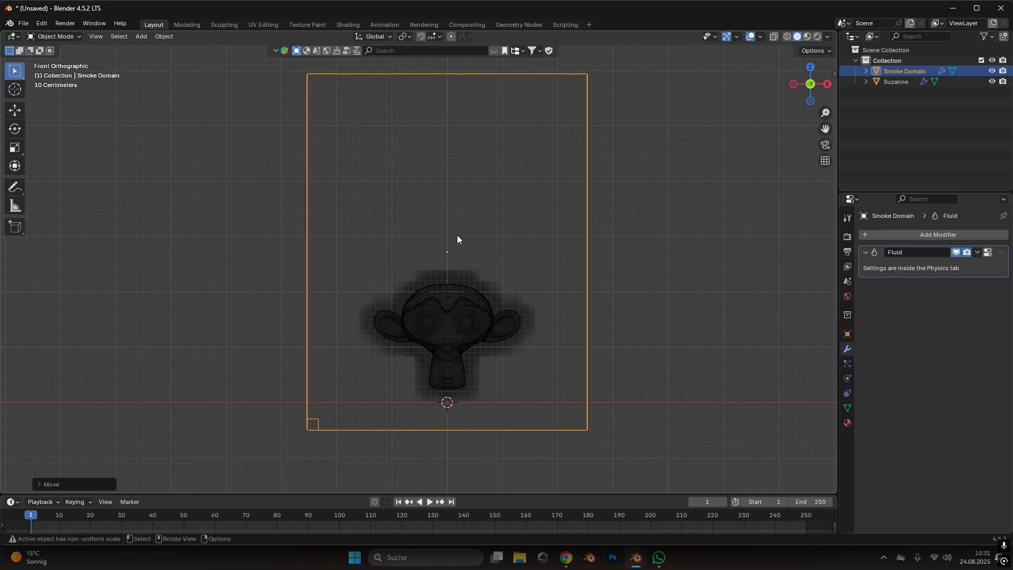
{"action": "middle_click_drag", "start_coordinate": [457, 235], "coordinate": [503, 175]}
{"action": "middle_click_drag", "start_coordinate": [460, 280], "coordinate": [447, 302]}
{"action": "middle_click_drag", "start_coordinate": [459, 246], "coordinate": [419, 79]}
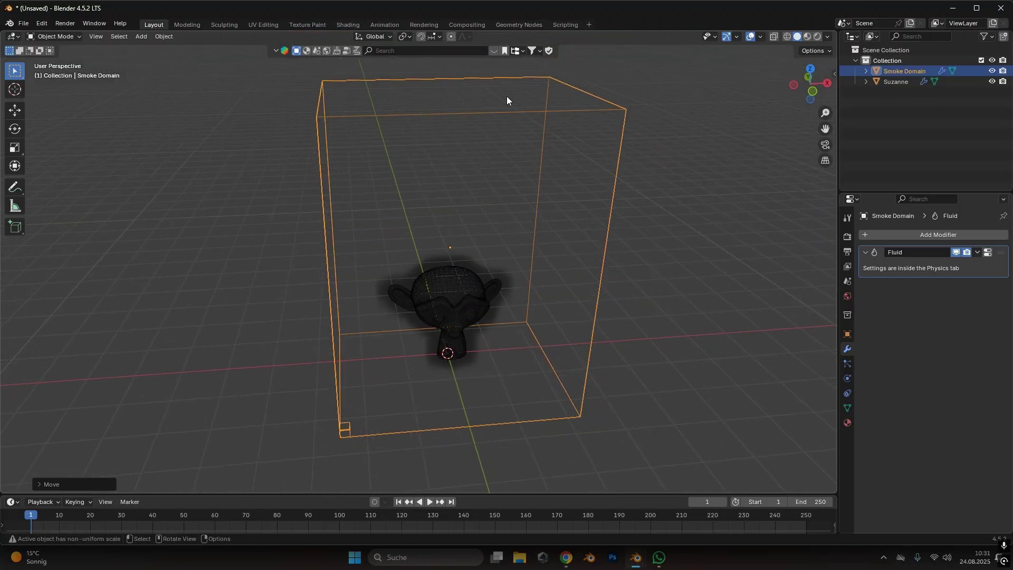
{"action": "scroll", "coordinate": [466, 312], "scroll_direction": "down", "scroll_amount": 3}
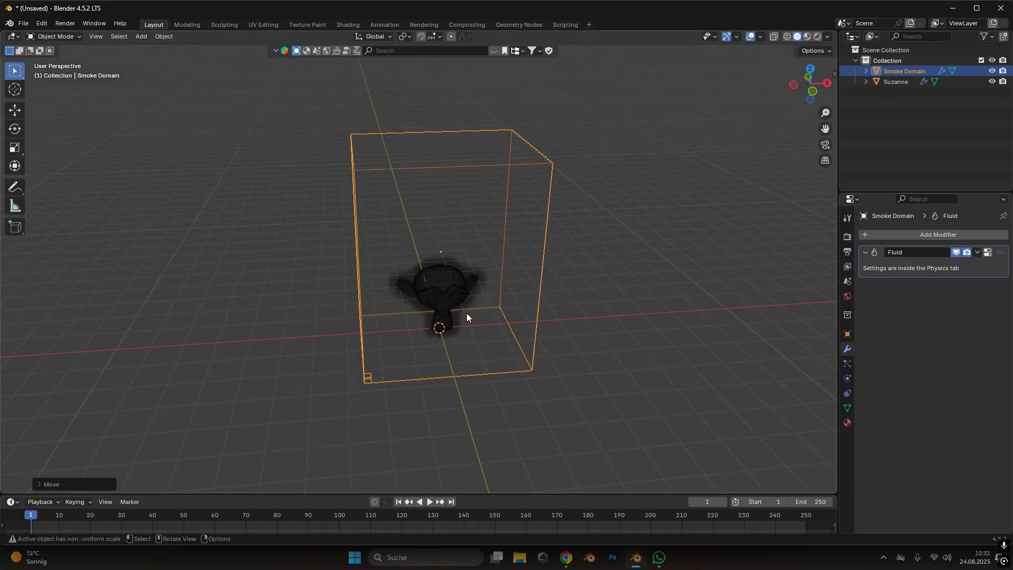
{"action": "scroll", "coordinate": [448, 290], "scroll_direction": "up", "scroll_amount": 4}
{"action": "middle_click_drag", "start_coordinate": [448, 290], "coordinate": [492, 264]}
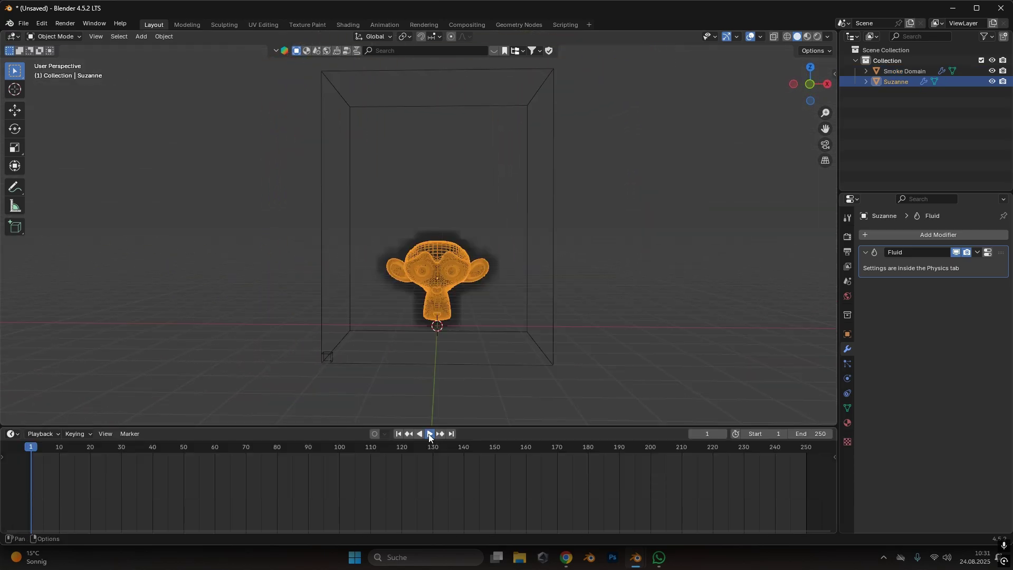
- Preview the smoke to frame 60, then set the monkey's Flow Type to Fire
{"action": "left_click", "coordinate": [428, 433]}
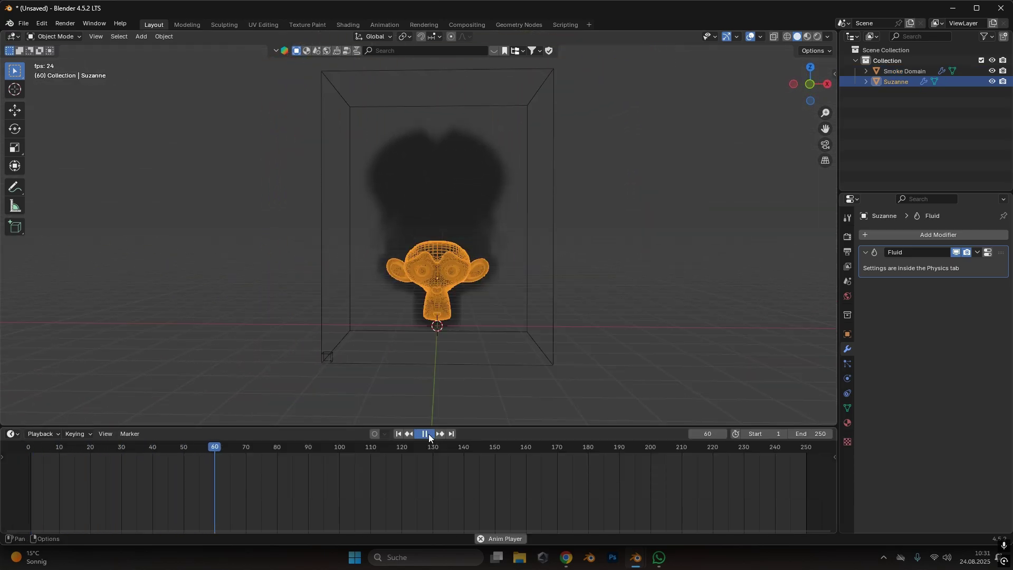
{"action": "left_click", "coordinate": [428, 433]}
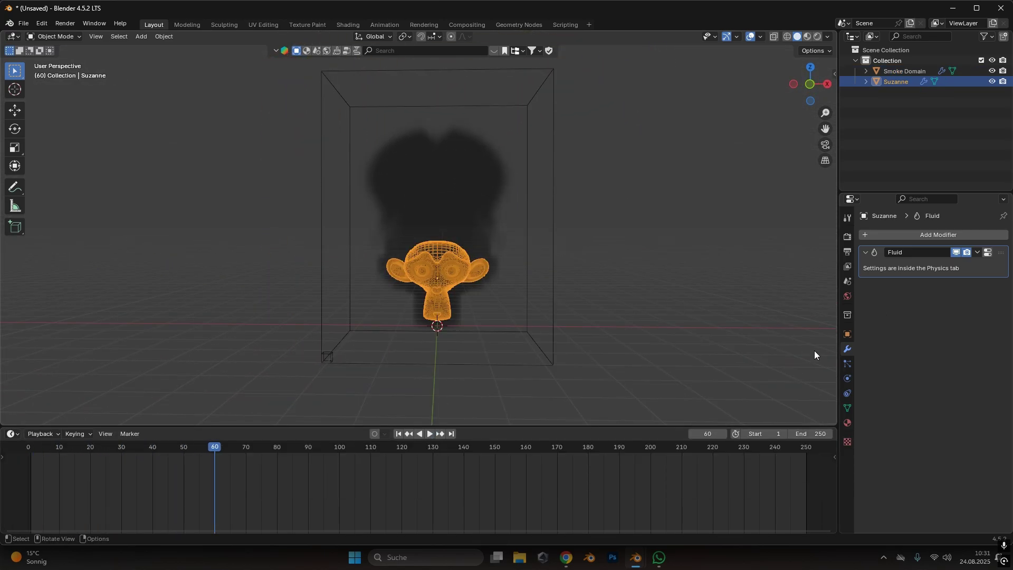
{"action": "left_click", "coordinate": [847, 378]}
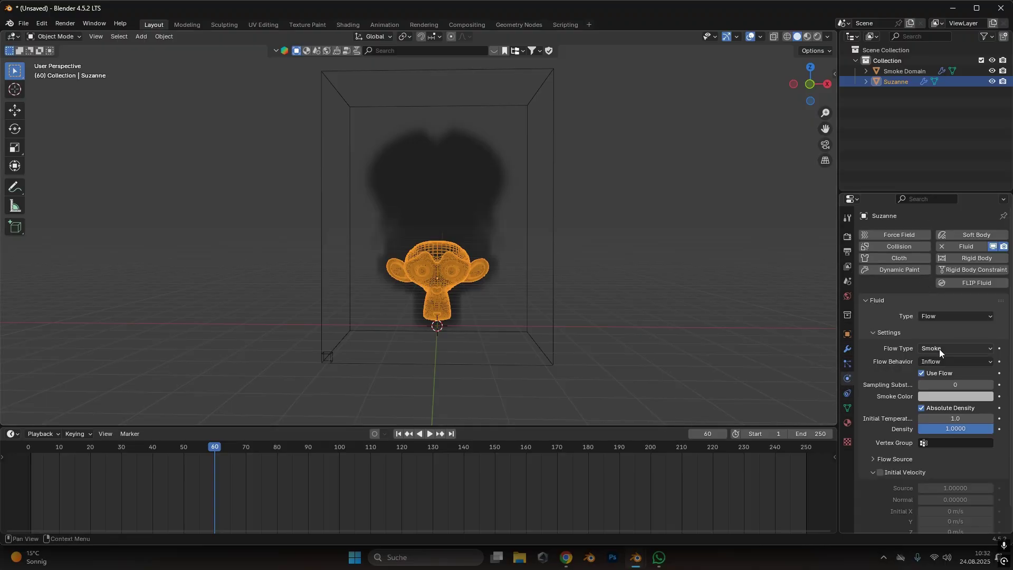
{"action": "scroll", "coordinate": [939, 350], "scroll_direction": "down", "scroll_amount": 1}
{"action": "left_click", "coordinate": [936, 325]}
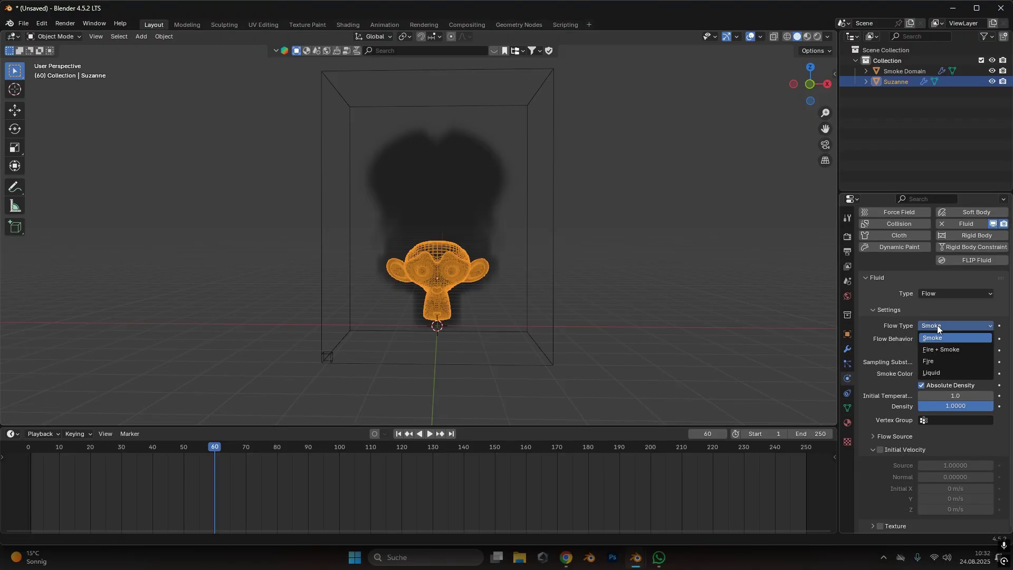
{"action": "left_click", "coordinate": [937, 364]}
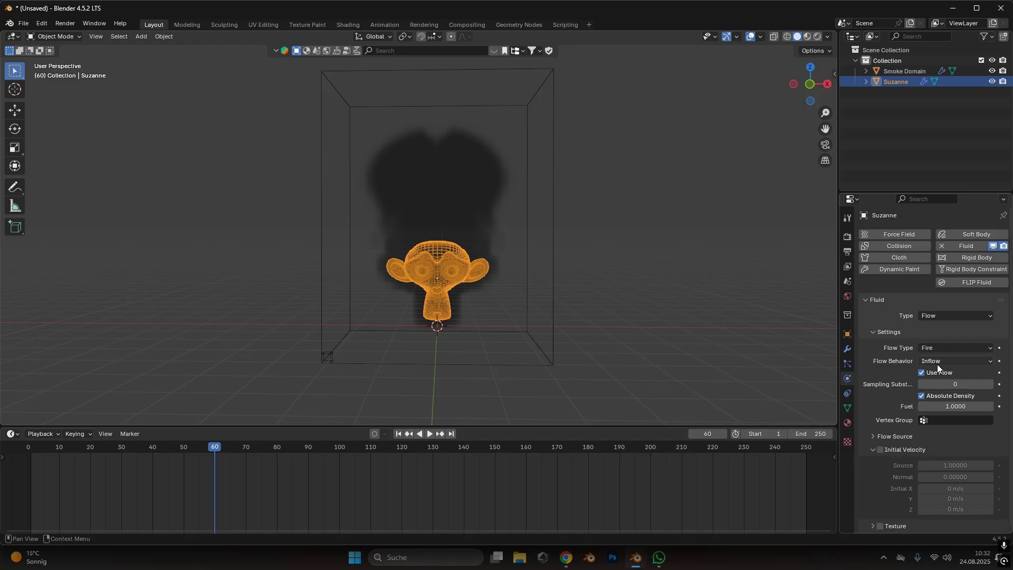
- Replay the fire simulation from frame 1 to frame 88 and select the Smoke Domain
{"action": "left_click", "coordinate": [399, 432]}
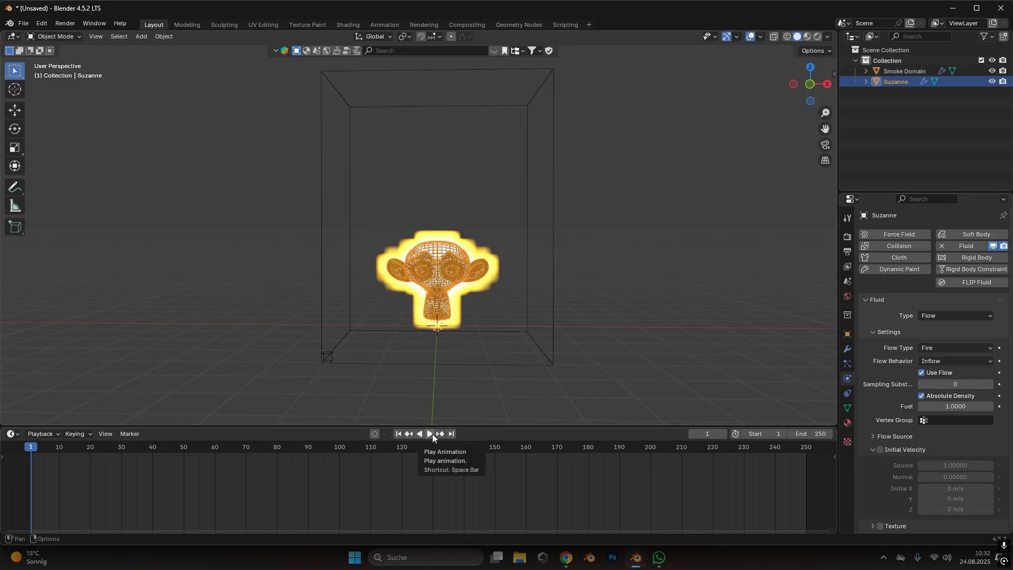
{"action": "left_click", "coordinate": [432, 433]}
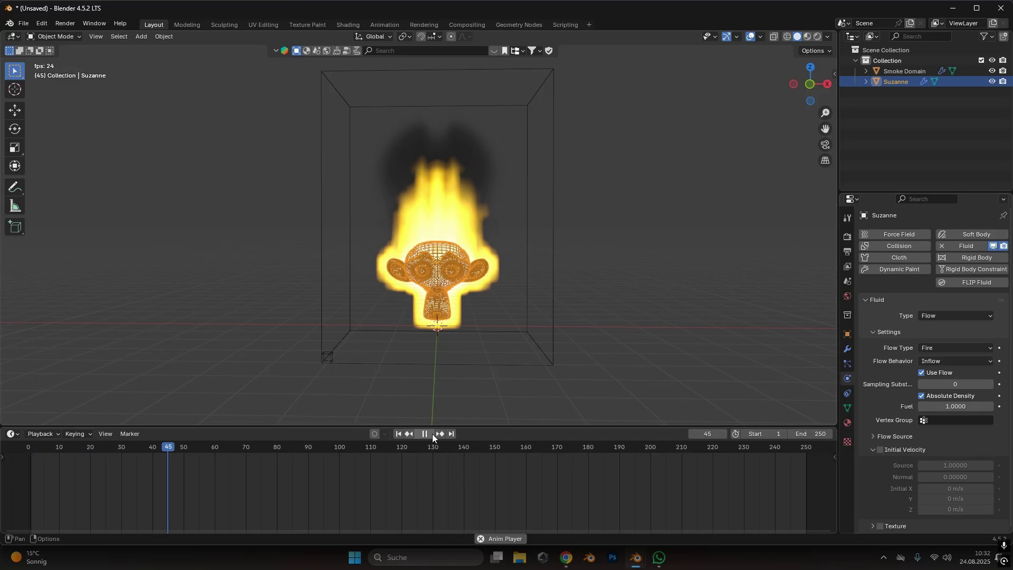
{"action": "left_click", "coordinate": [432, 433]}
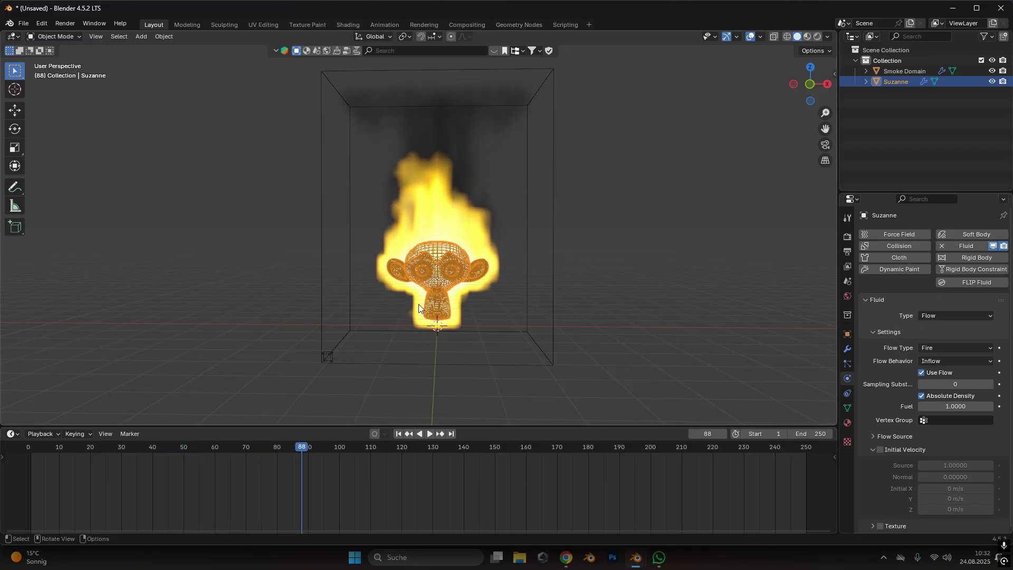
{"action": "left_click", "coordinate": [526, 261]}
- Enlarge and raise the Smoke Domain, then replay the fire to frame 56
{"action": "key", "text": "s"}
{"action": "left_click", "coordinate": [544, 264]}
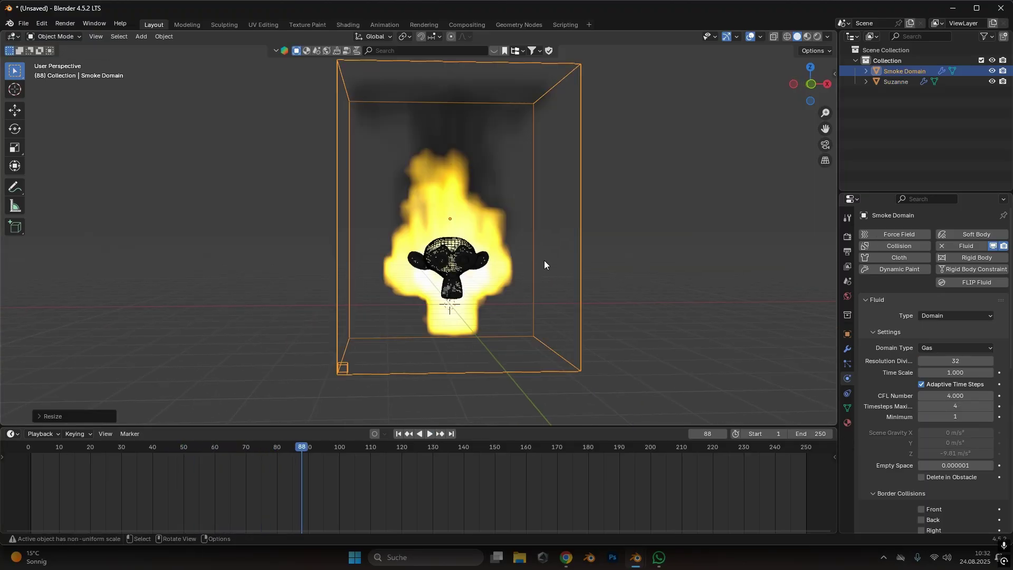
{"action": "key", "text": "g"}
{"action": "left_click", "coordinate": [549, 227]}
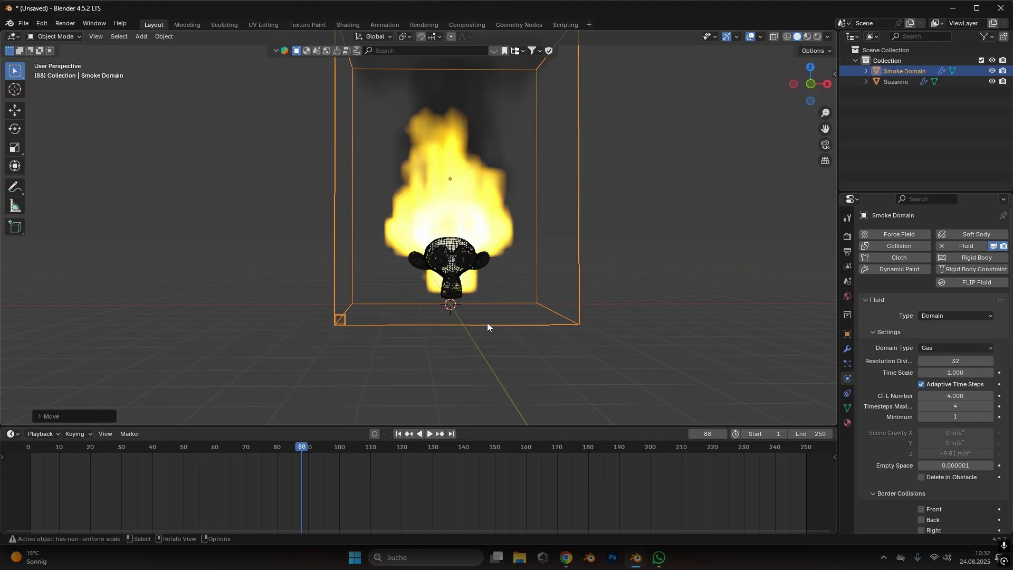
{"action": "key", "text": "shift+Left"}
{"action": "left_click", "coordinate": [428, 434]}
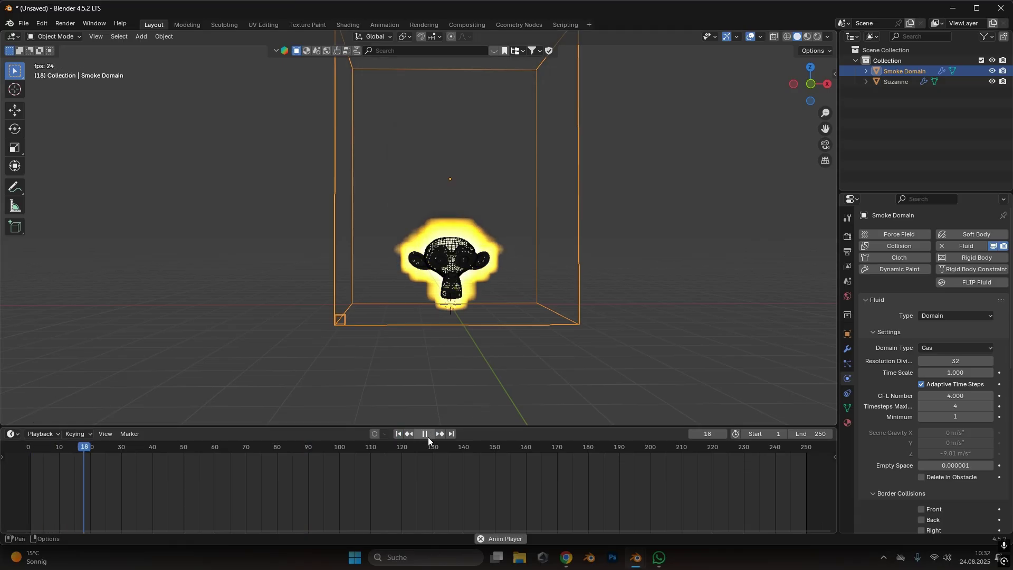
{"action": "left_click", "coordinate": [427, 433]}
{"action": "middle_click_drag", "start_coordinate": [459, 274], "coordinate": [451, 213]}
{"action": "scroll", "coordinate": [928, 380], "scroll_direction": "down", "scroll_amount": 2}
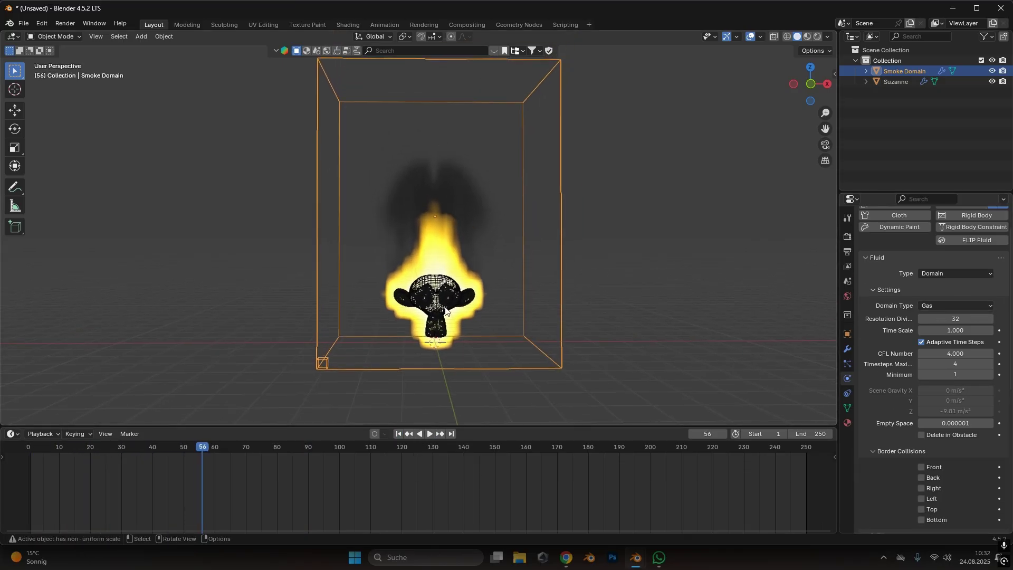
- Set Suzanne's Fuel to 2 and replay the fire to see taller flames
{"action": "left_click", "coordinate": [445, 312]}
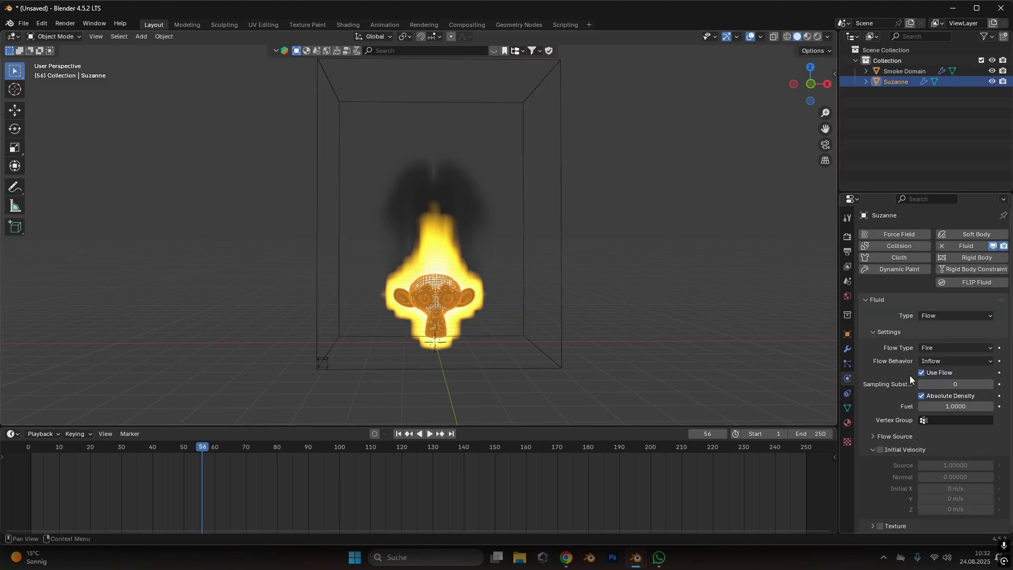
{"action": "left_click", "coordinate": [946, 407]}
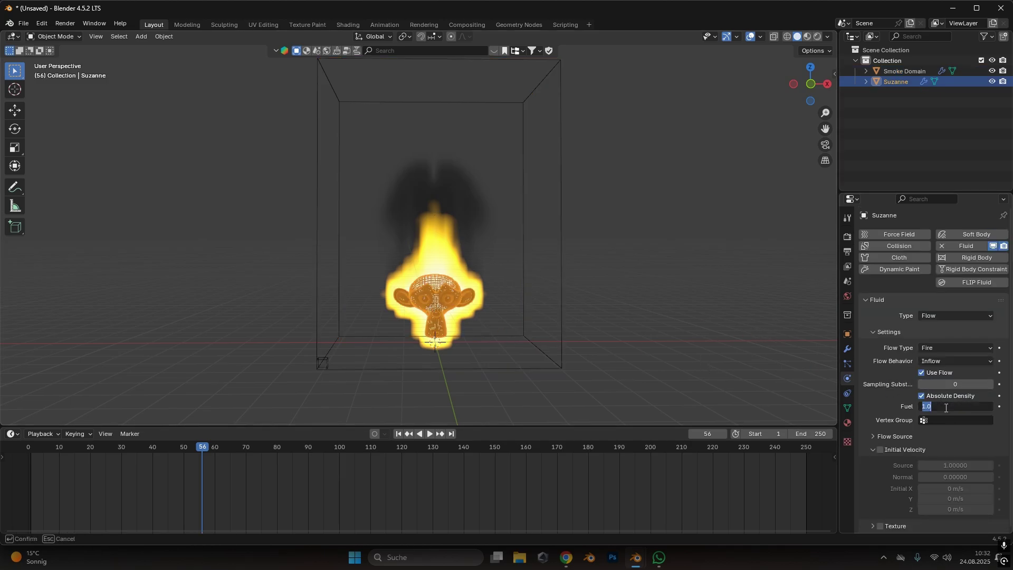
{"action": "type", "text": "2"}
{"action": "key", "text": "Return"}
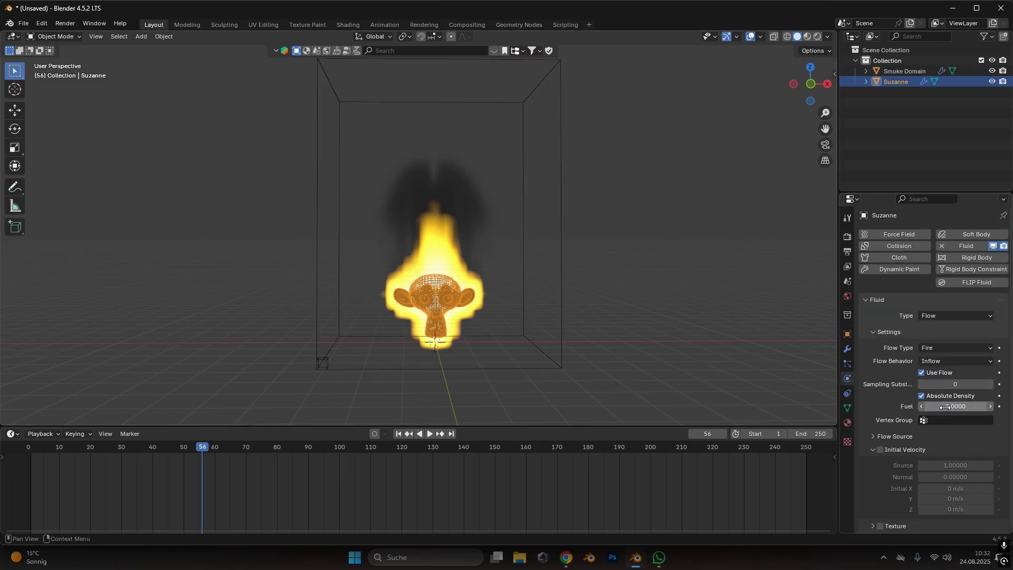
{"action": "left_click", "coordinate": [397, 434]}
{"action": "left_click", "coordinate": [429, 434]}
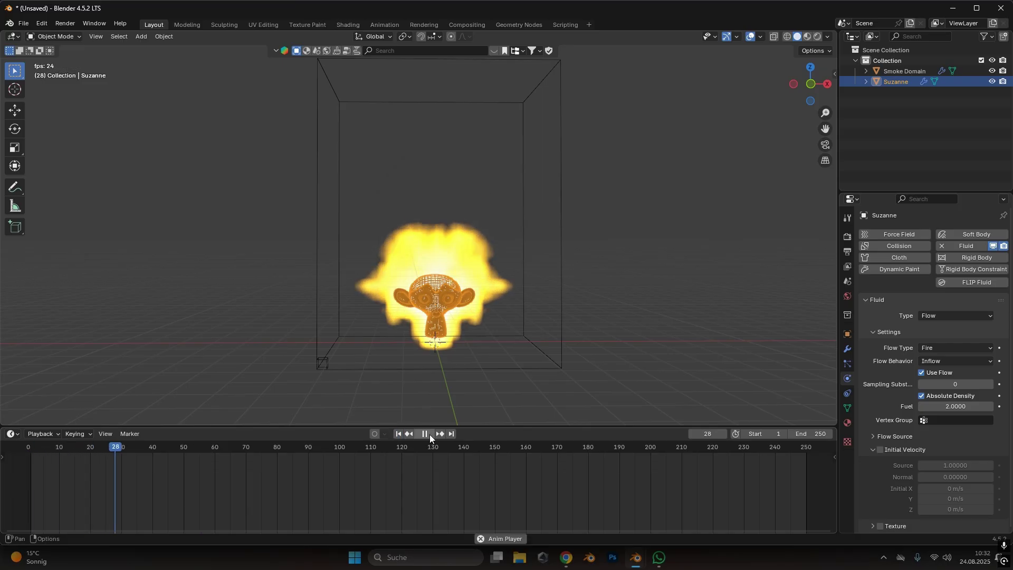
{"action": "left_click", "coordinate": [423, 433]}
{"action": "middle_click_drag", "start_coordinate": [461, 274], "coordinate": [465, 300]}
{"action": "scroll", "coordinate": [460, 302], "scroll_direction": "up", "scroll_amount": 2}
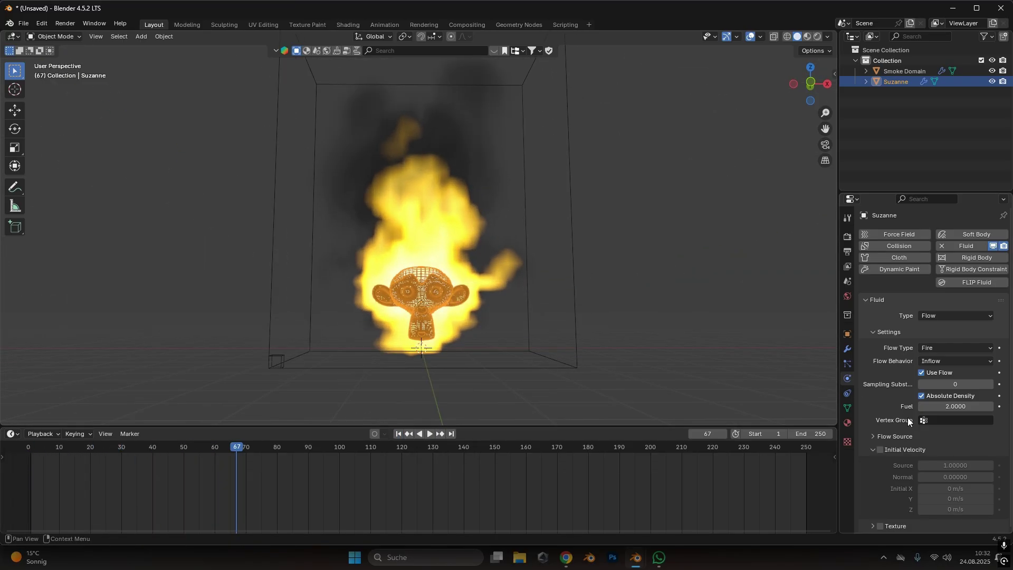
- Set Suzanne's Flow Source Surface Emission to 0.1 and rewind to frame 1
{"action": "left_click", "coordinate": [895, 436]}
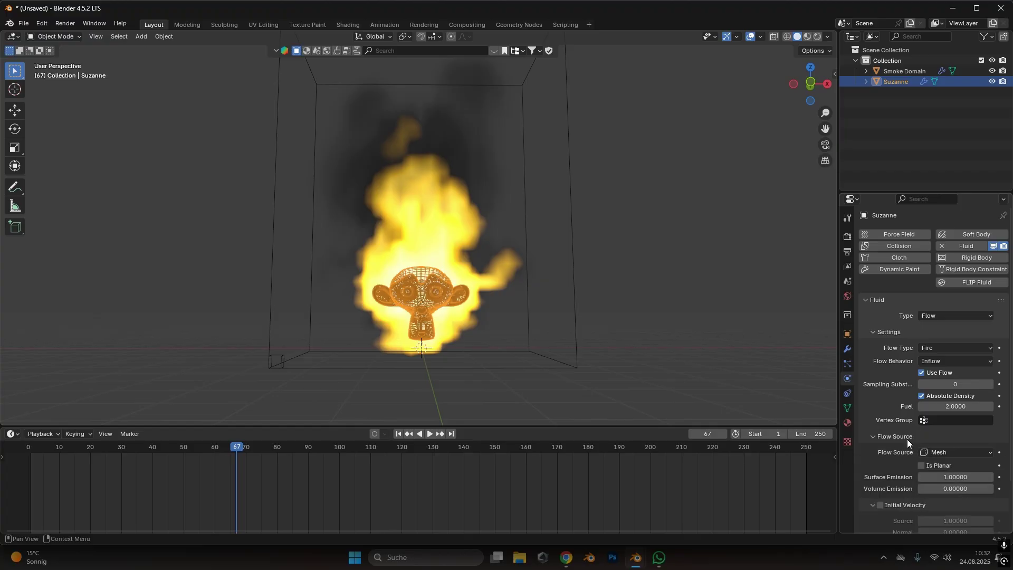
{"action": "scroll", "coordinate": [905, 439], "scroll_direction": "down", "scroll_amount": 2}
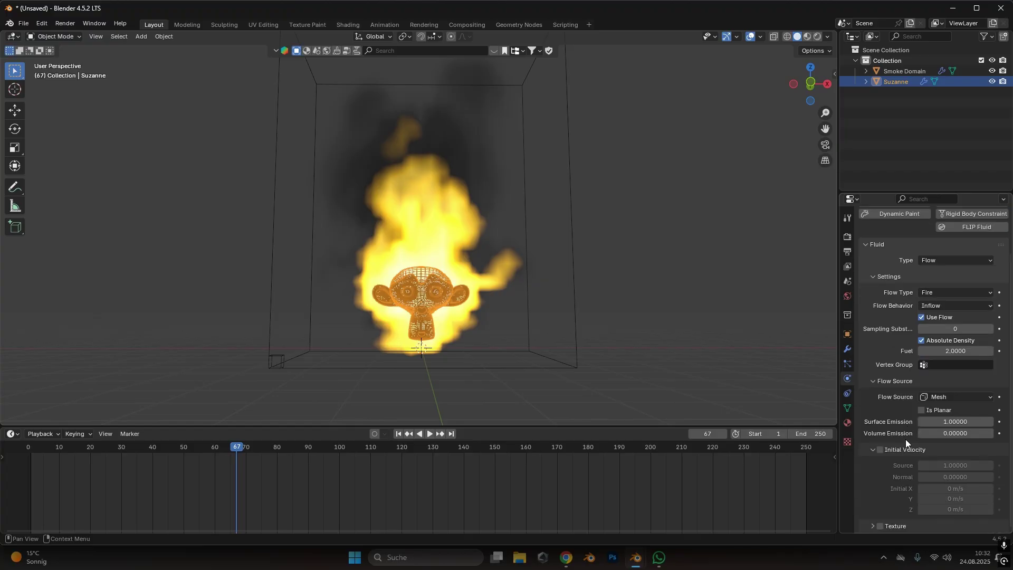
{"action": "left_click", "coordinate": [957, 425]}
{"action": "type", "text": "0.1"}
{"action": "key", "text": "Return"}
{"action": "left_click", "coordinate": [409, 433]}
{"action": "scroll", "coordinate": [419, 344], "scroll_direction": "up", "scroll_amount": 6}
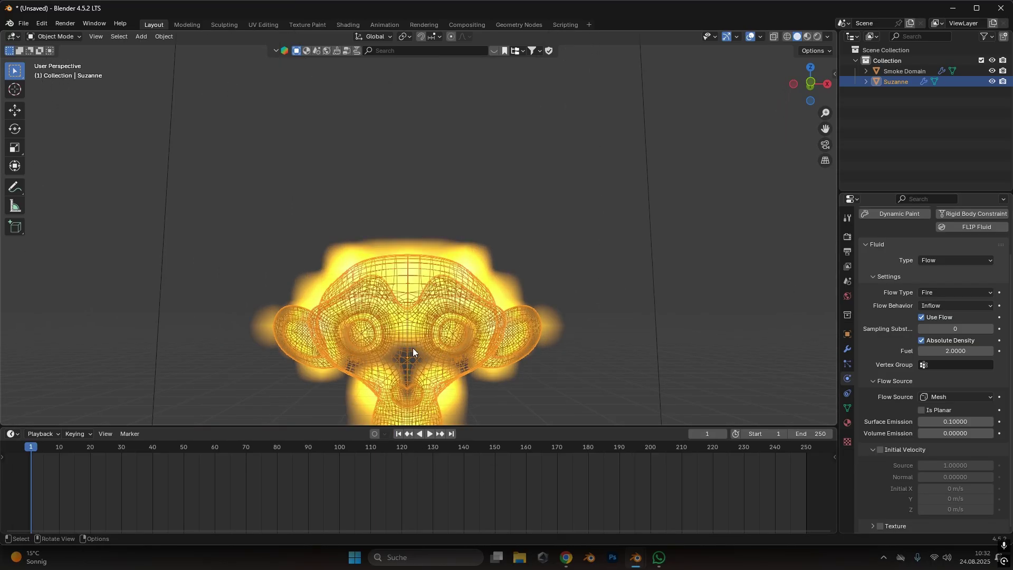
- Try a Surface Emission of 1, then return it to 0.1
{"action": "left_click", "coordinate": [944, 422]}
{"action": "type", "text": "1"}
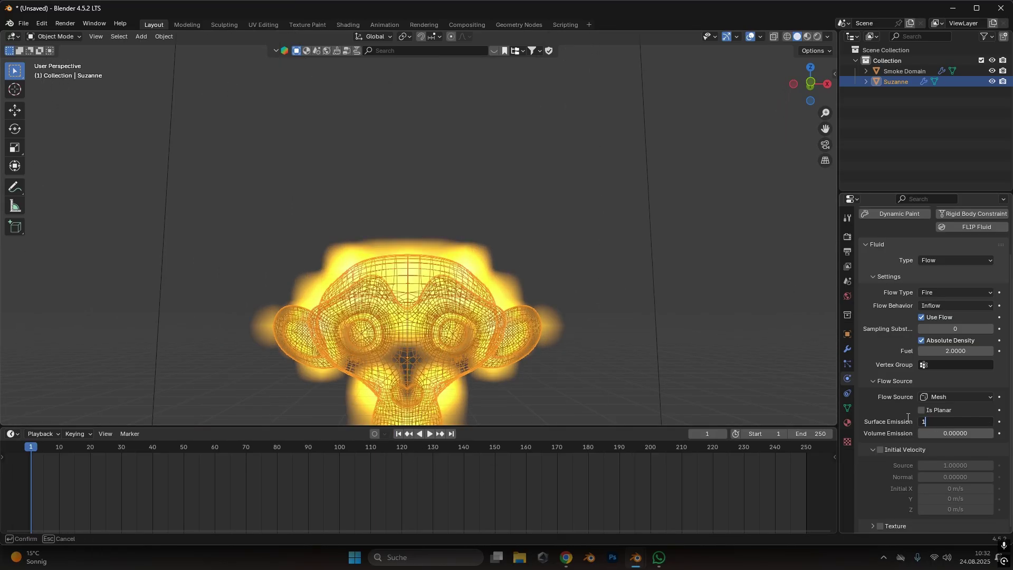
{"action": "key", "text": "Return"}
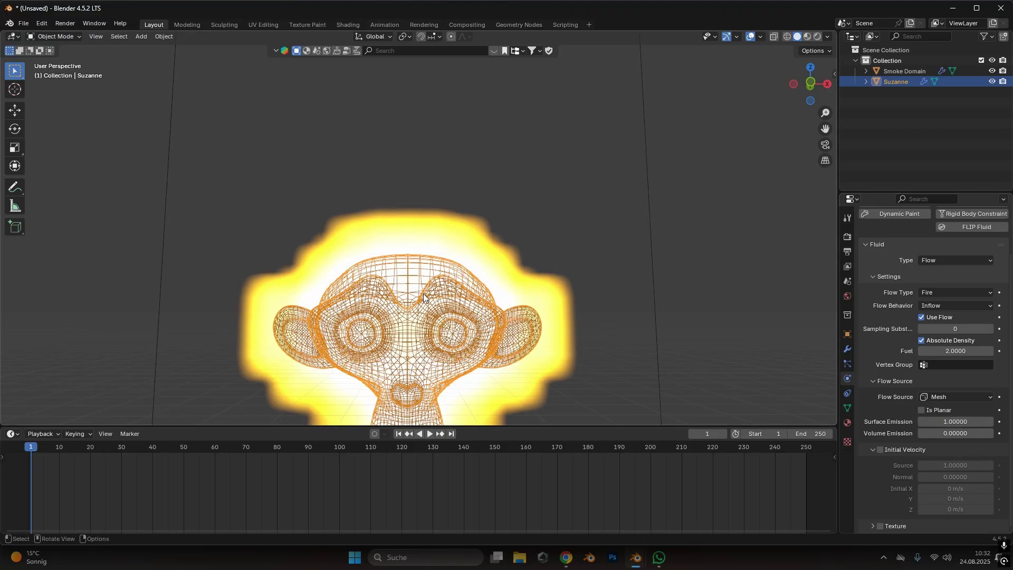
{"action": "left_click", "coordinate": [960, 421]}
{"action": "type", "text": "0.1"}
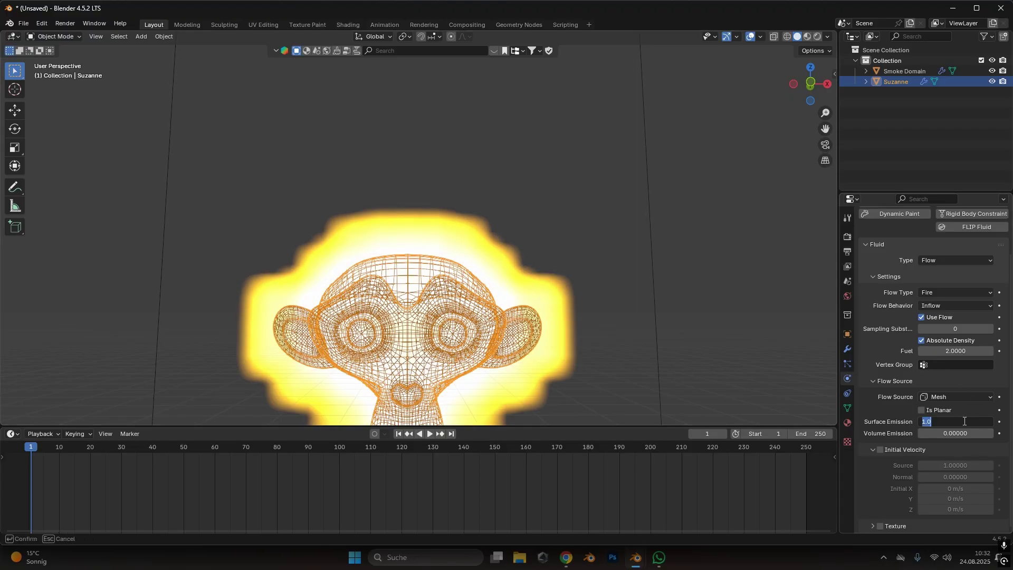
{"action": "key", "text": "Return"}
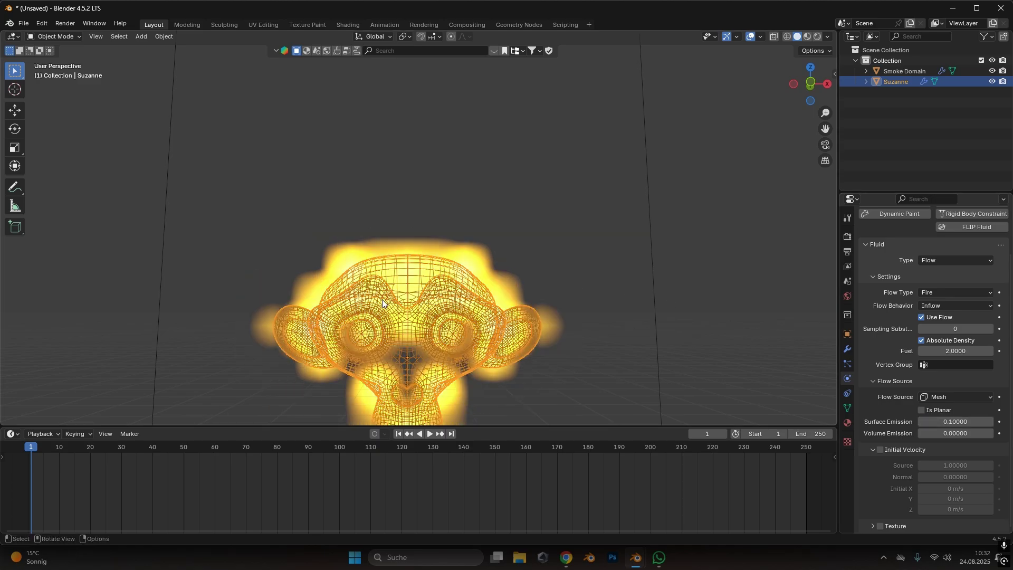
{"action": "scroll", "coordinate": [466, 307], "scroll_direction": "down", "scroll_amount": 4}
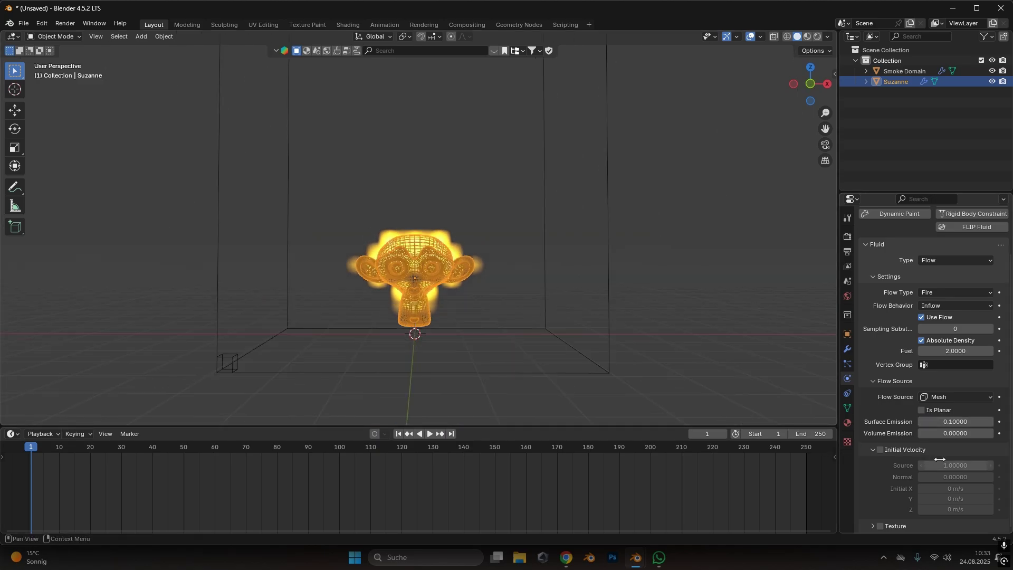
- Enable Texture on the fire flow and create a new Clouds texture for Suzanne
{"action": "left_click", "coordinate": [881, 526]}
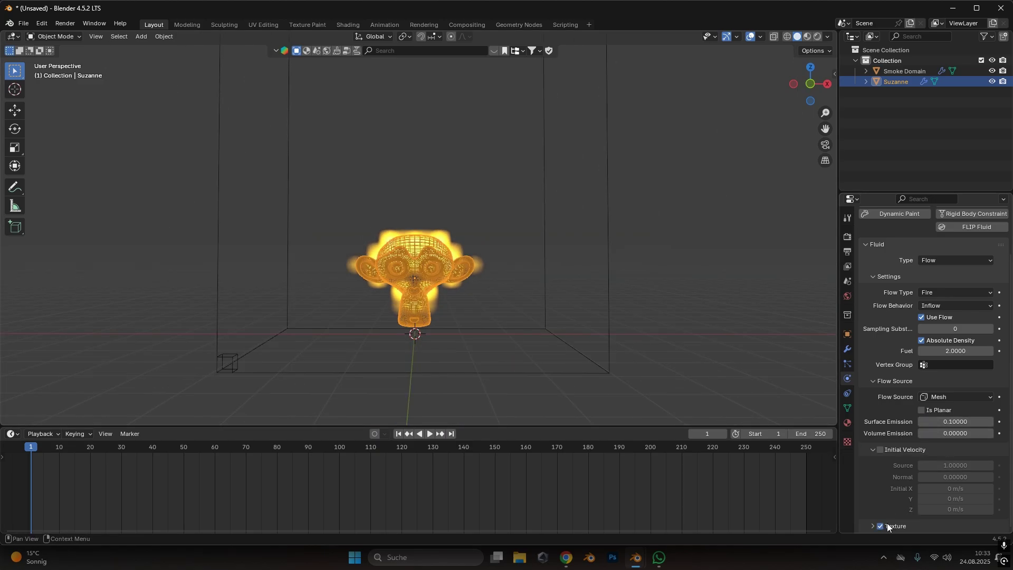
{"action": "left_click", "coordinate": [892, 526]}
{"action": "scroll", "coordinate": [901, 514], "scroll_direction": "down", "scroll_amount": 3}
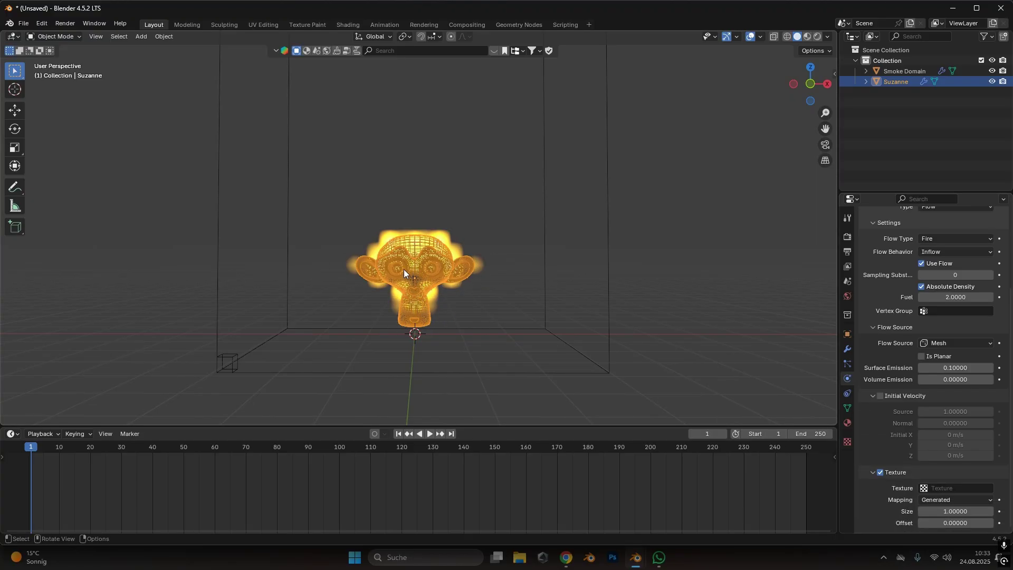
{"action": "left_click", "coordinate": [847, 441]}
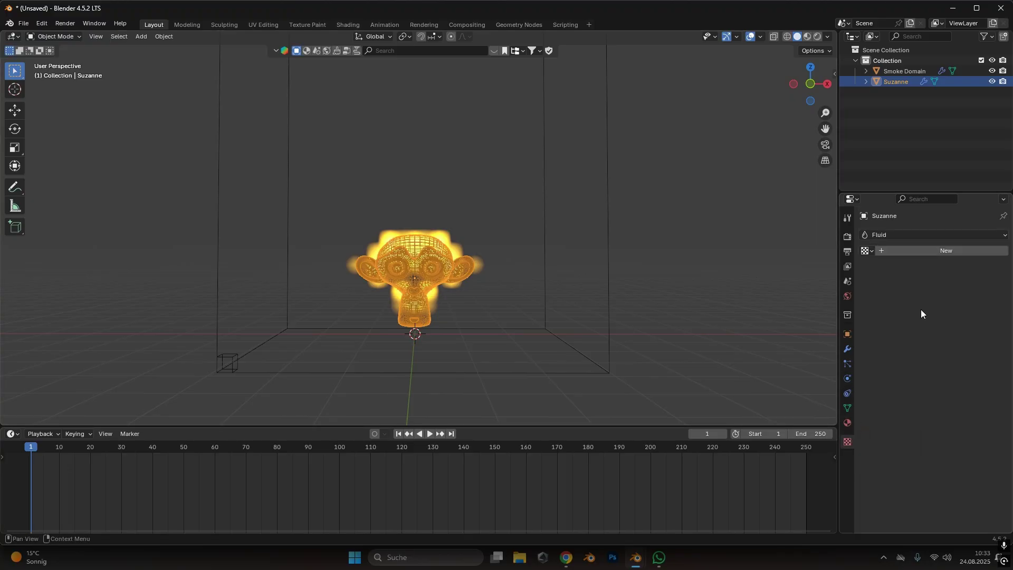
{"action": "left_click", "coordinate": [929, 251]}
{"action": "left_click", "coordinate": [926, 267]}
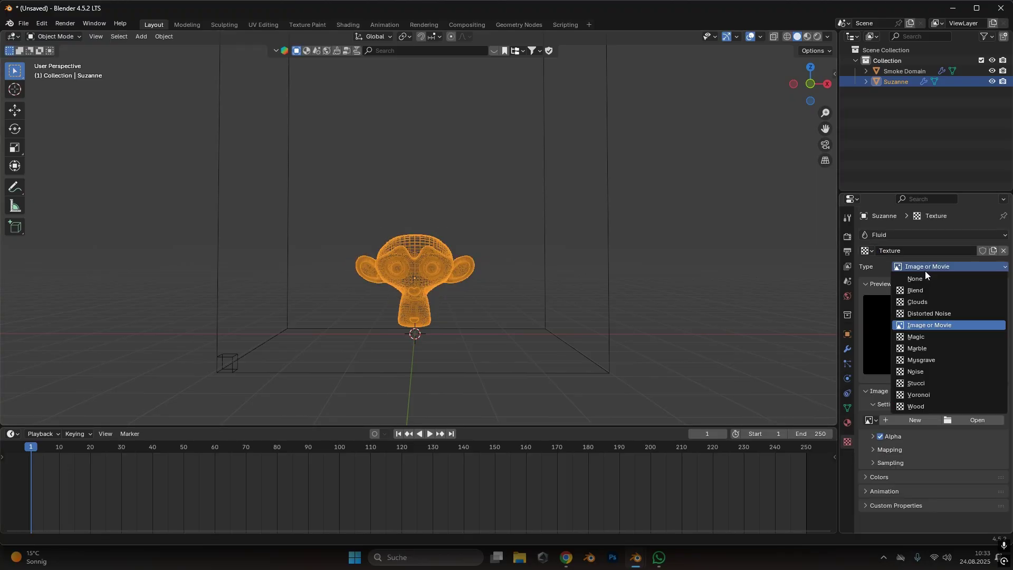
{"action": "left_click", "coordinate": [932, 305]}
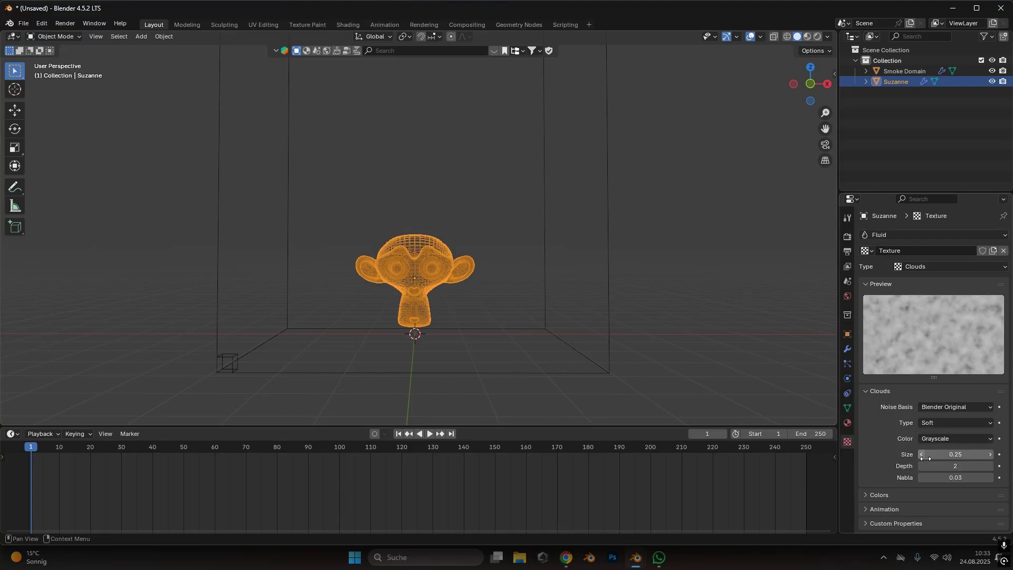
- Give the Clouds texture size 0.10 and Contrast 2
{"action": "left_click_drag", "start_coordinate": [938, 454], "coordinate": [946, 453]}
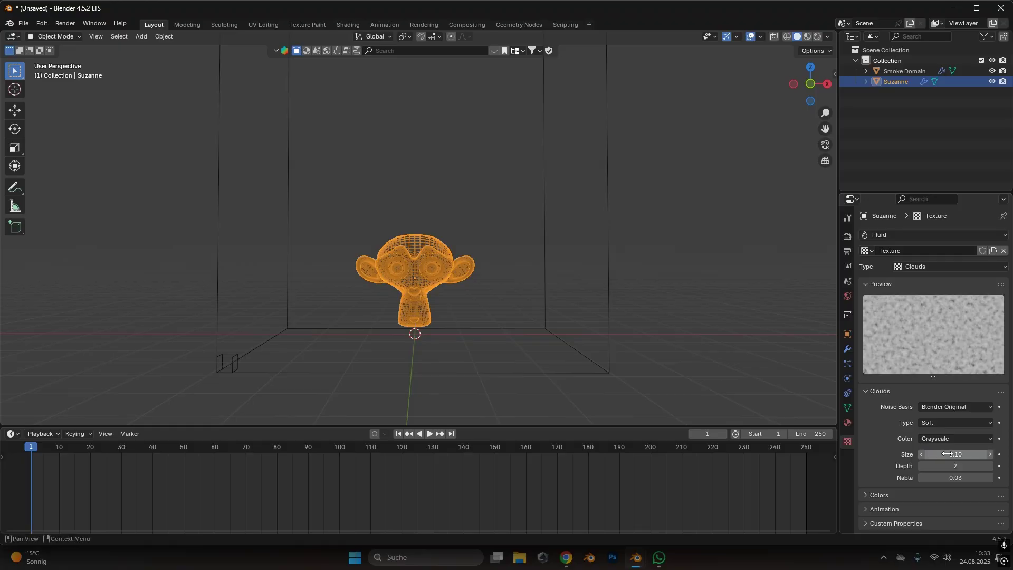
{"action": "left_click", "coordinate": [879, 495]}
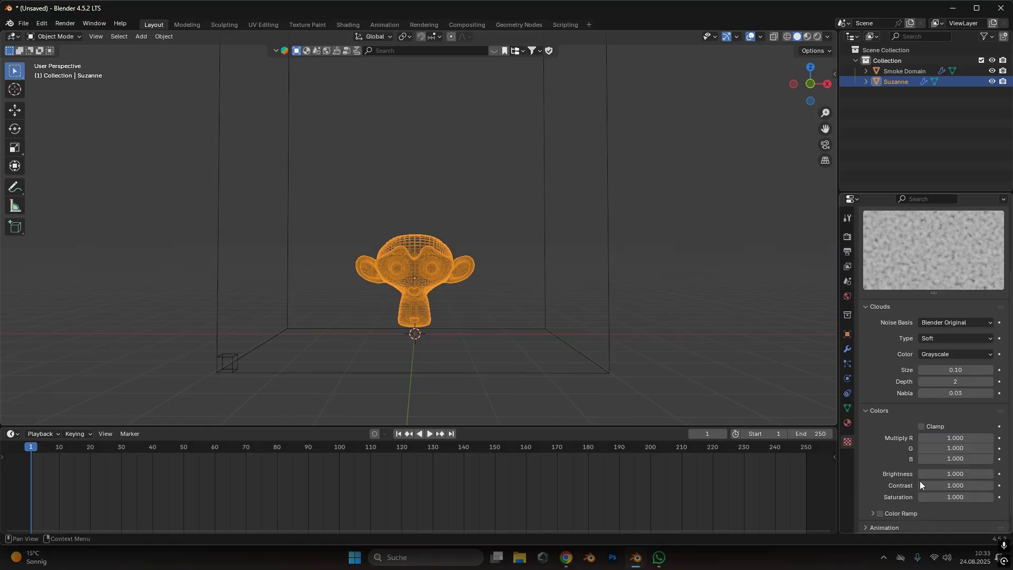
{"action": "left_click", "coordinate": [944, 485]}
{"action": "type", "text": "2"}
{"action": "key", "text": "Return"}
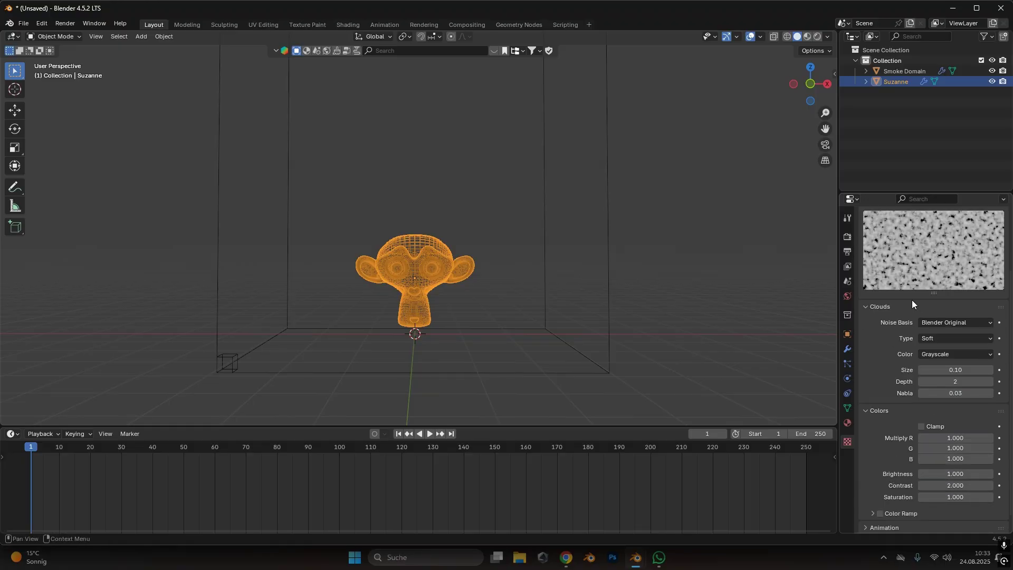
{"action": "left_click", "coordinate": [848, 378]}
- Play the textured fire simulation, then rewind to frame 1
{"action": "scroll", "coordinate": [876, 403], "scroll_direction": "down", "scroll_amount": 1}
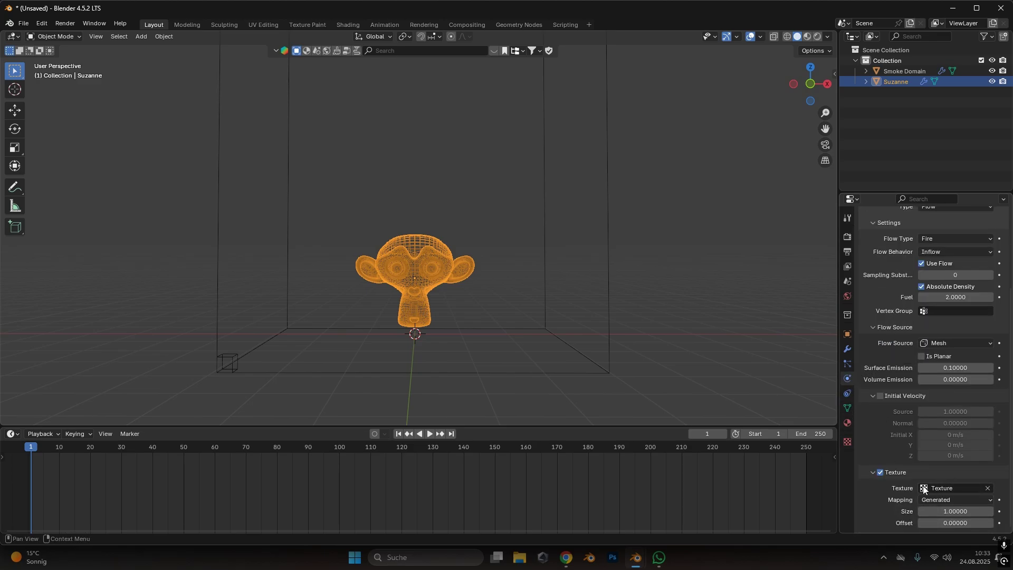
{"action": "left_click", "coordinate": [427, 434]}
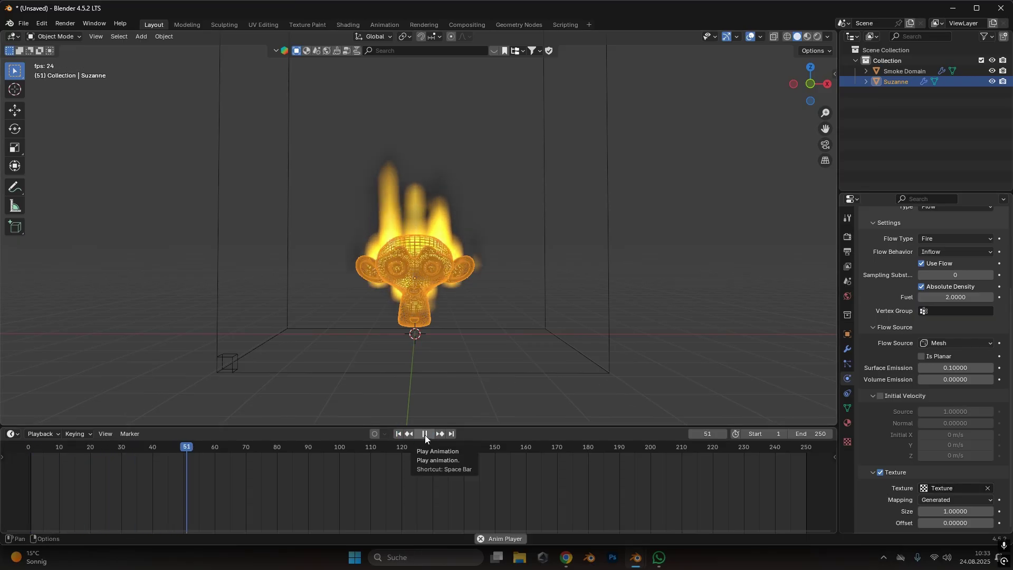
{"action": "middle_click_drag", "start_coordinate": [422, 343], "coordinate": [419, 284]}
{"action": "key", "text": "space"}
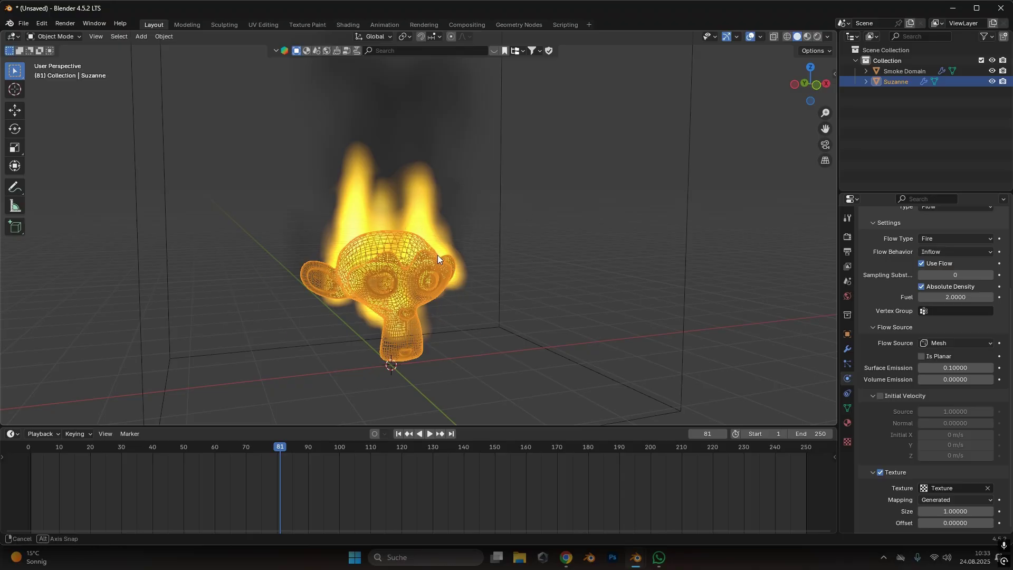
{"action": "middle_click_drag", "start_coordinate": [438, 255], "coordinate": [459, 256]}
{"action": "left_click", "coordinate": [398, 434]}
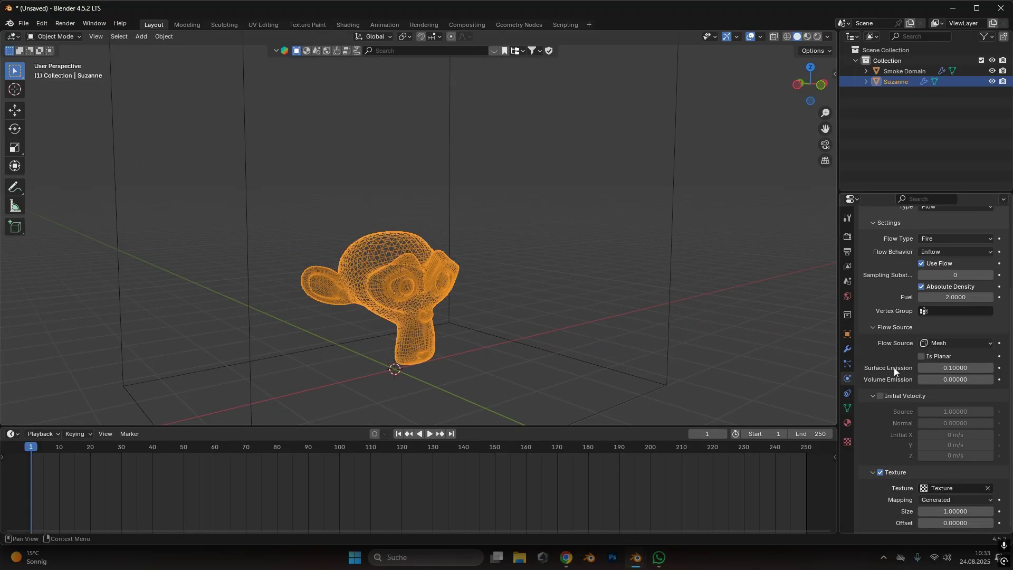
- Set Surface Emission to 0.5 and play the simulation to preview it
{"action": "left_click", "coordinate": [953, 365]}
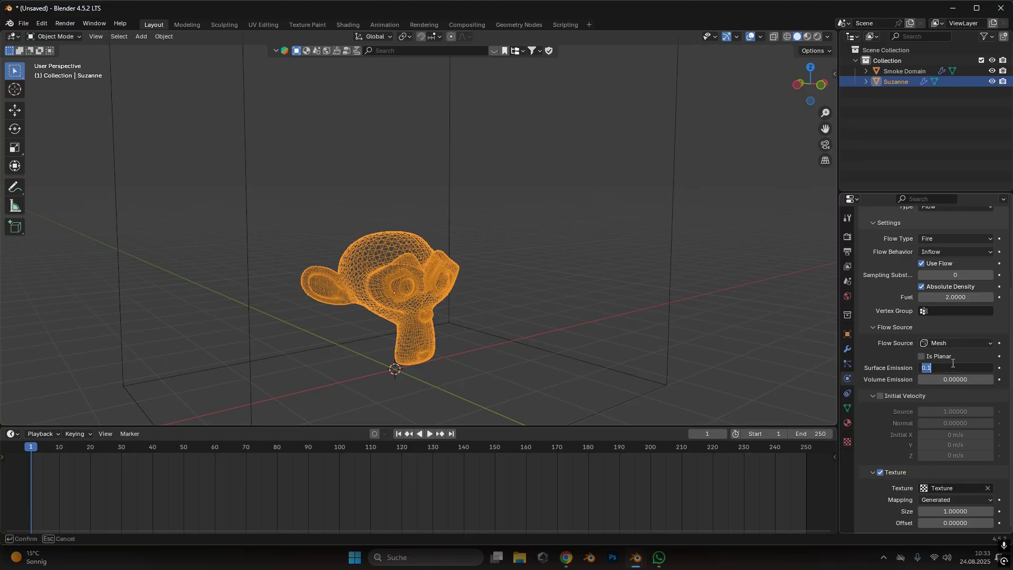
{"action": "key", "text": "BackSpace"}
{"action": "type", "text": ".5"}
{"action": "key", "text": "Return"}
{"action": "left_click", "coordinate": [430, 433]}
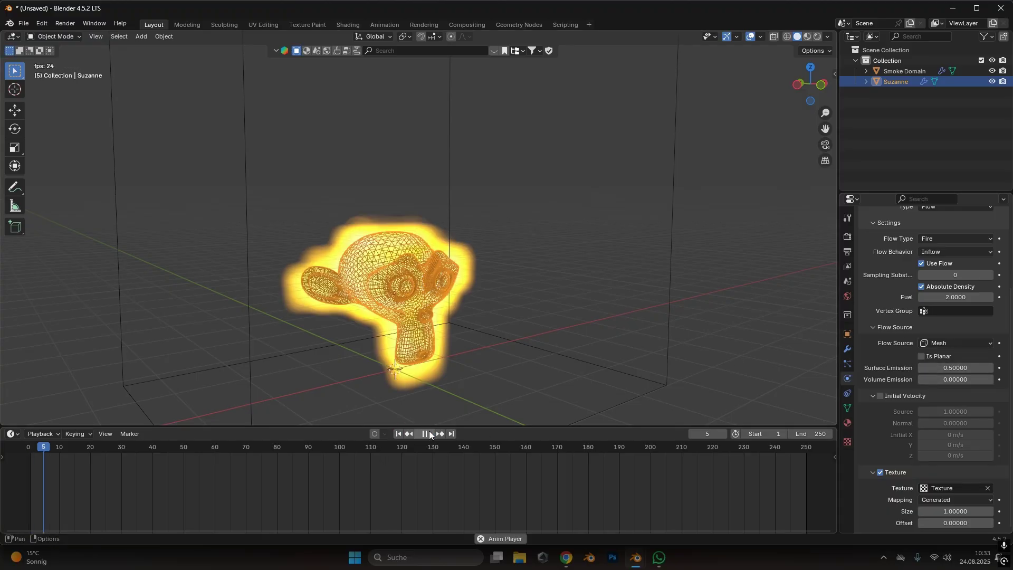
{"action": "middle_click_drag", "start_coordinate": [437, 308], "coordinate": [425, 305]}
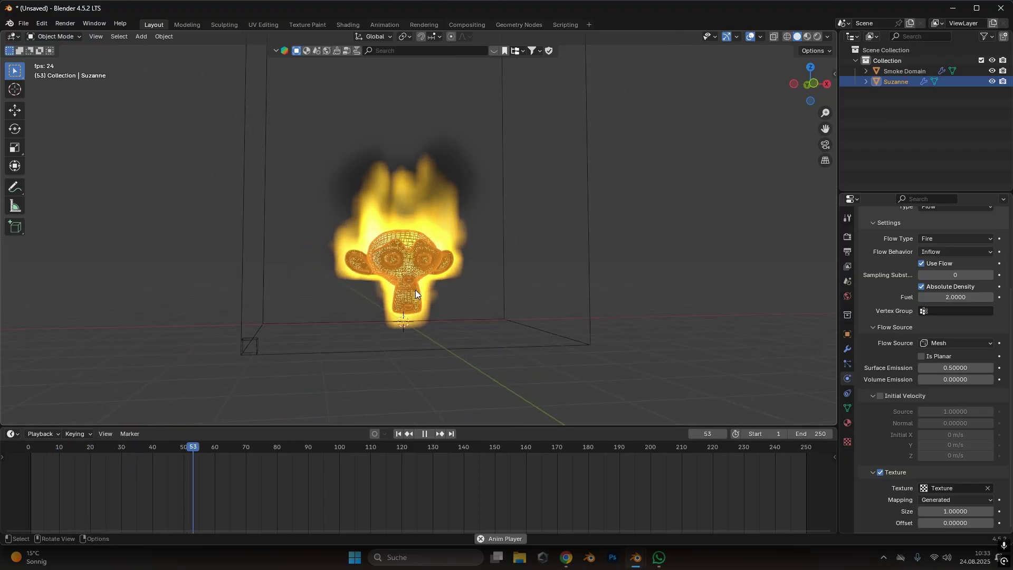
{"action": "scroll", "coordinate": [464, 287], "scroll_direction": "up", "scroll_amount": 2}
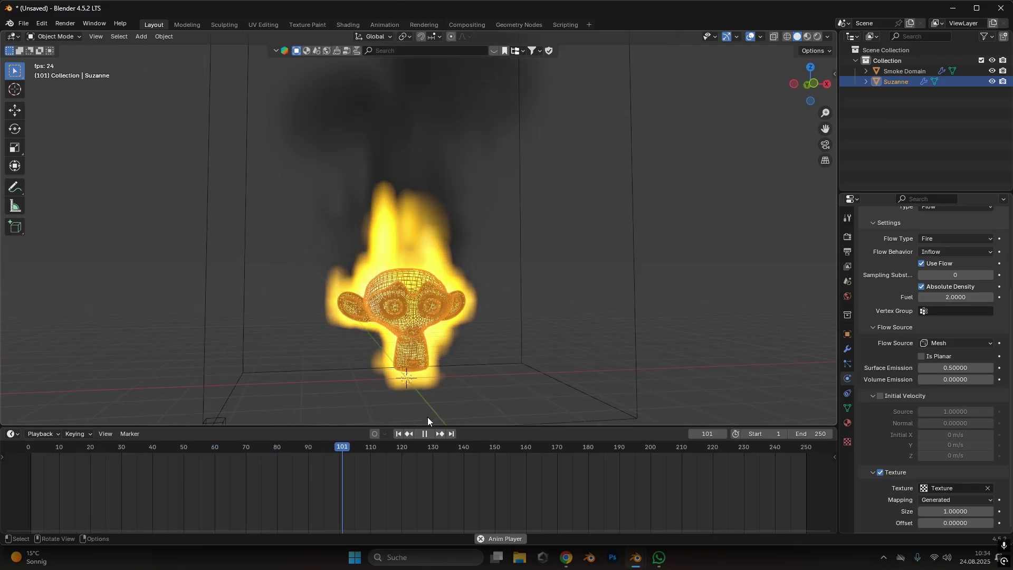
{"action": "left_click", "coordinate": [424, 434]}
- Test Fuel 3 in a replay, then restore Fuel to 2 and rewind
{"action": "left_click", "coordinate": [945, 298]}
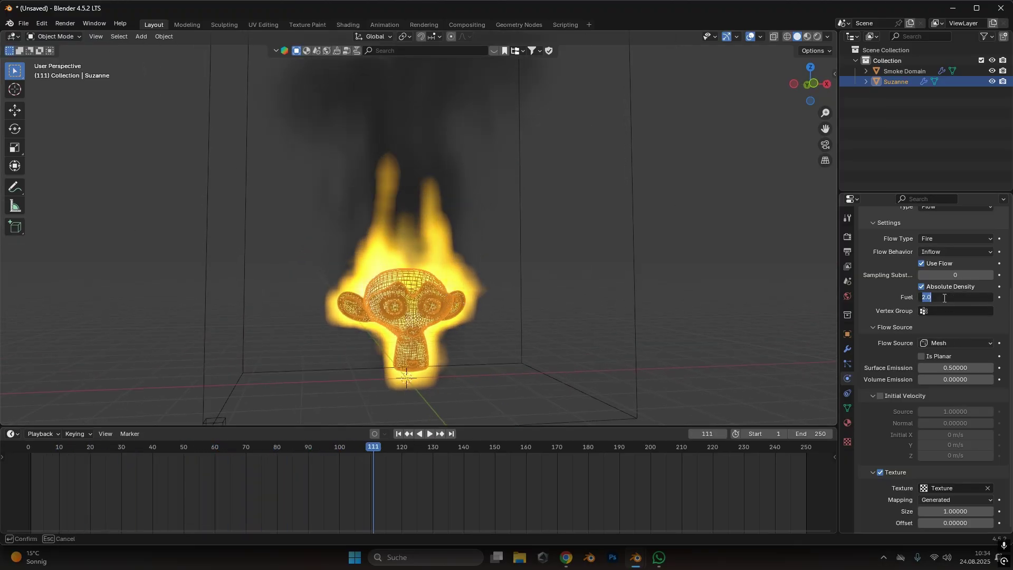
{"action": "type", "text": "3"}
{"action": "key", "text": "Return"}
{"action": "left_click", "coordinate": [399, 433]}
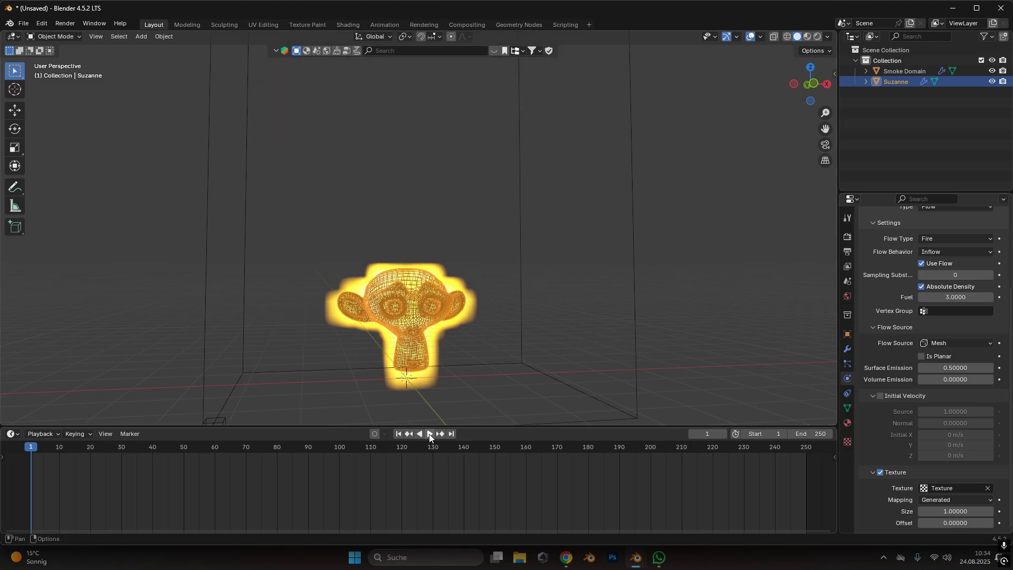
{"action": "left_click", "coordinate": [429, 433]}
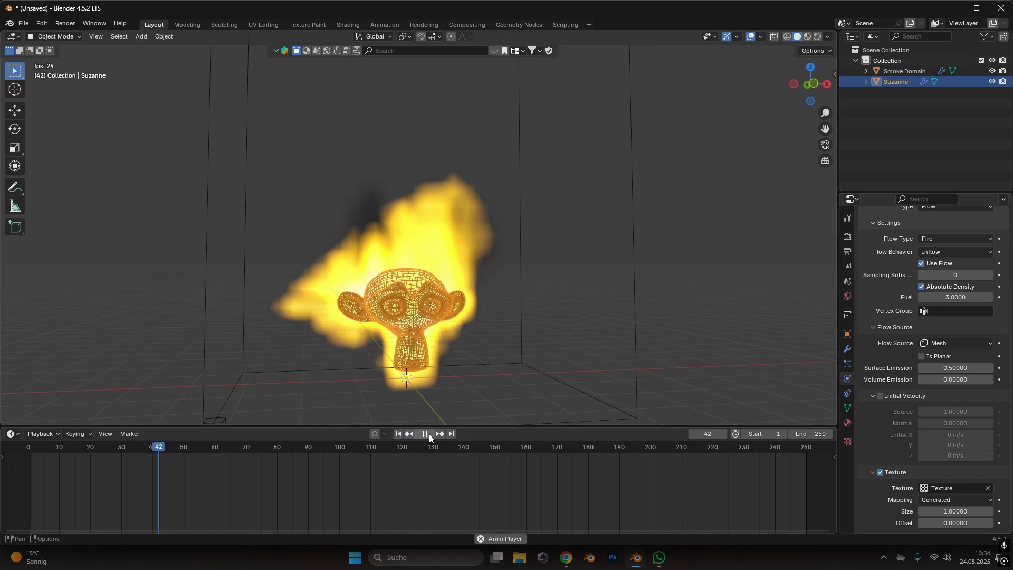
{"action": "left_click", "coordinate": [429, 433]}
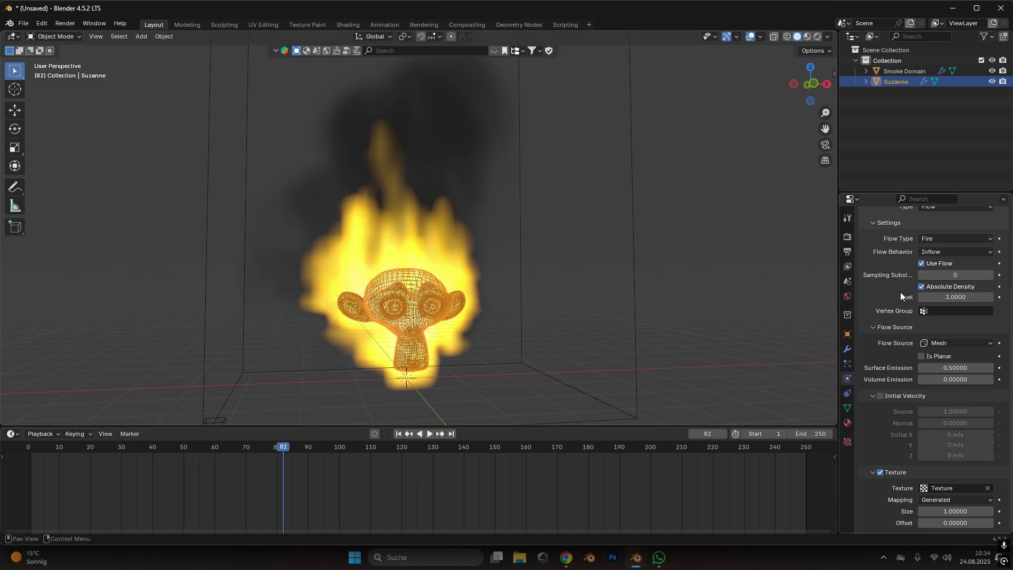
{"action": "double_click", "coordinate": [922, 297]}
{"action": "type", "text": "2"}
{"action": "key", "text": "Return"}
{"action": "left_click", "coordinate": [398, 433]}
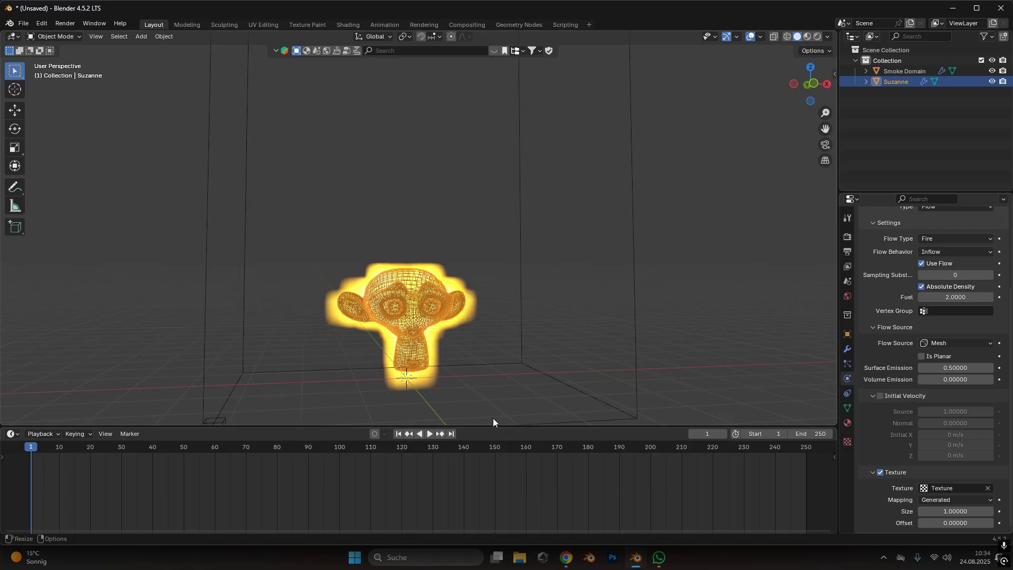
- Set the Smoke Domain's fire Maximum Temperature to 5 and preview the simulation
{"action": "left_click", "coordinate": [636, 326]}
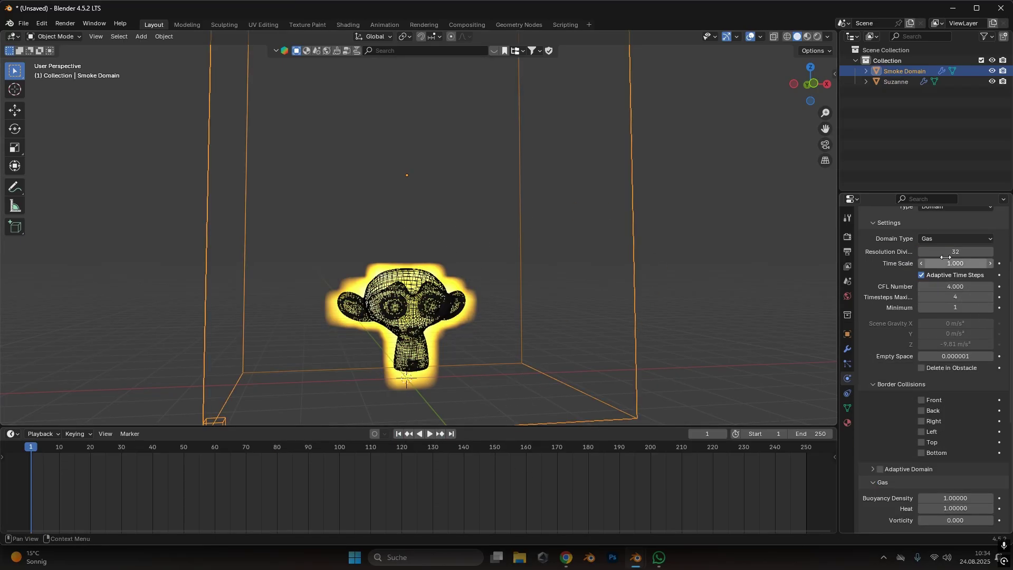
{"action": "scroll", "coordinate": [933, 409], "scroll_direction": "down", "scroll_amount": 4}
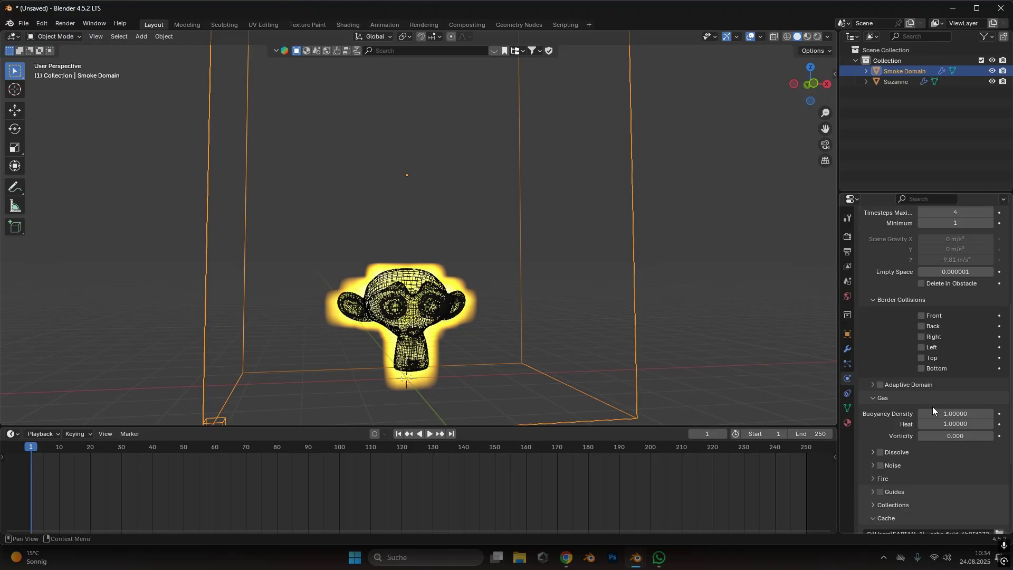
{"action": "scroll", "coordinate": [933, 406], "scroll_direction": "down", "scroll_amount": 4}
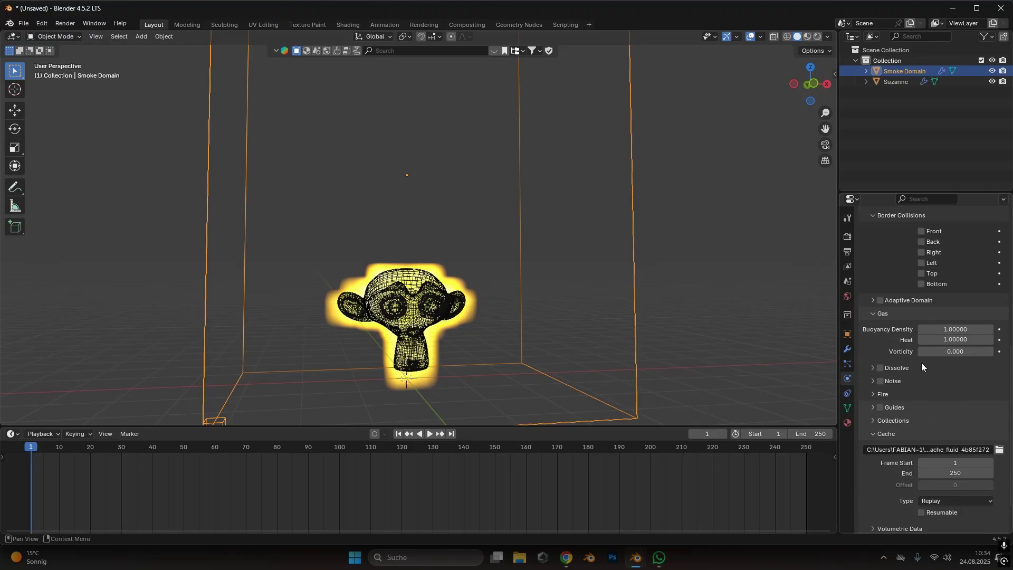
{"action": "scroll", "coordinate": [921, 362], "scroll_direction": "down", "scroll_amount": 2}
{"action": "left_click", "coordinate": [886, 350]}
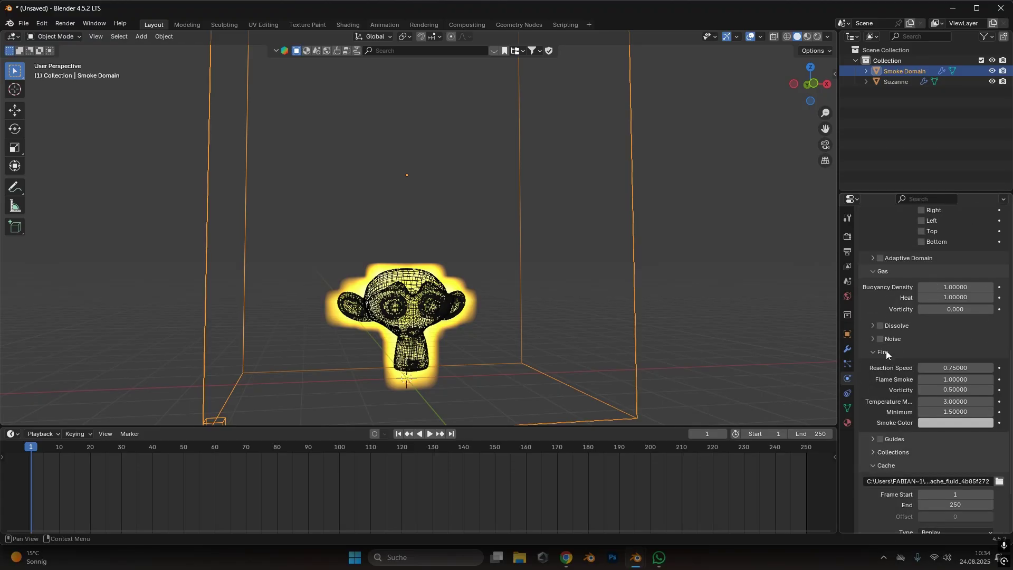
{"action": "scroll", "coordinate": [892, 361], "scroll_direction": "down", "scroll_amount": 2}
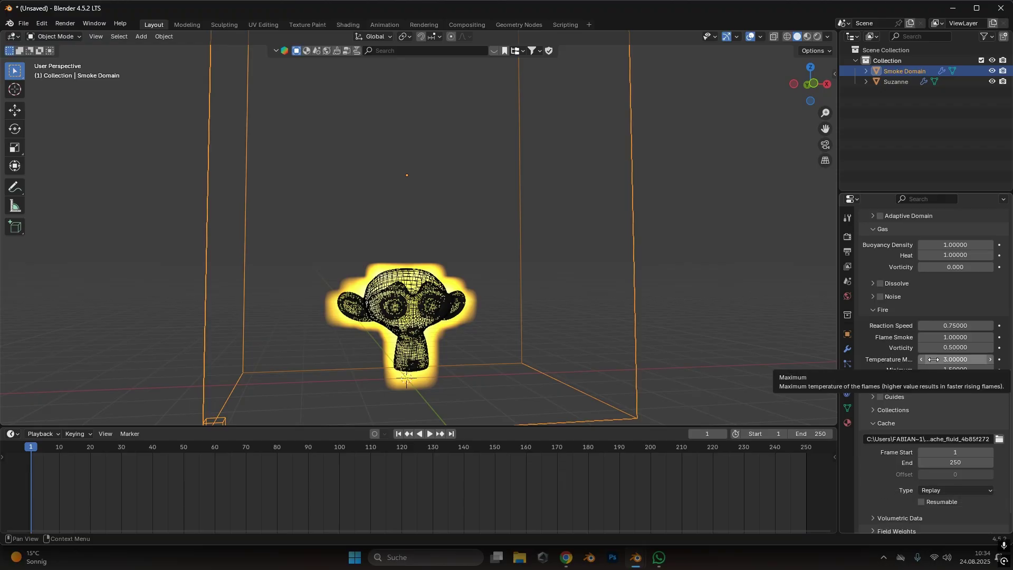
{"action": "left_click", "coordinate": [934, 359]}
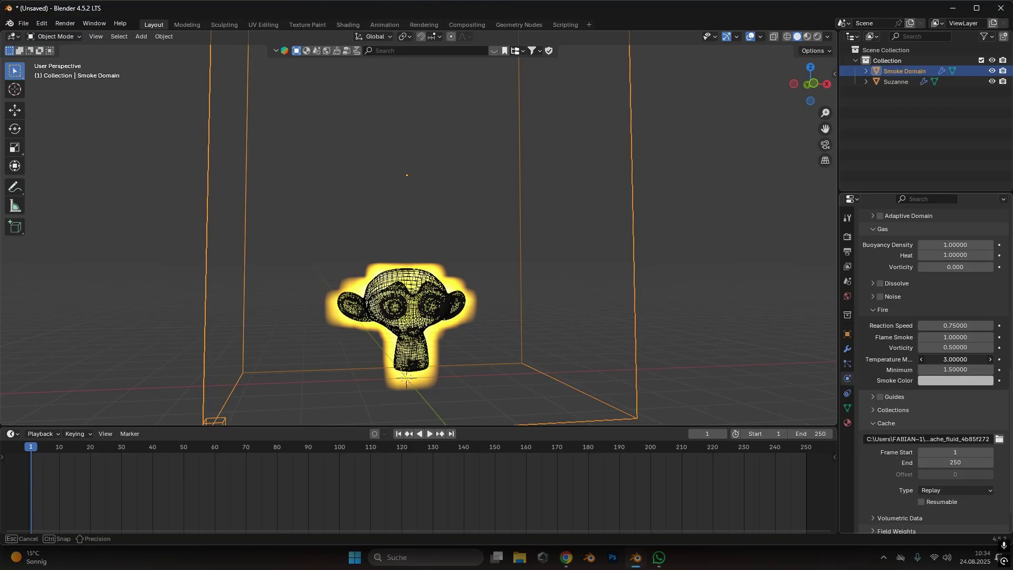
{"action": "type", "text": "5"}
{"action": "key", "text": "Return"}
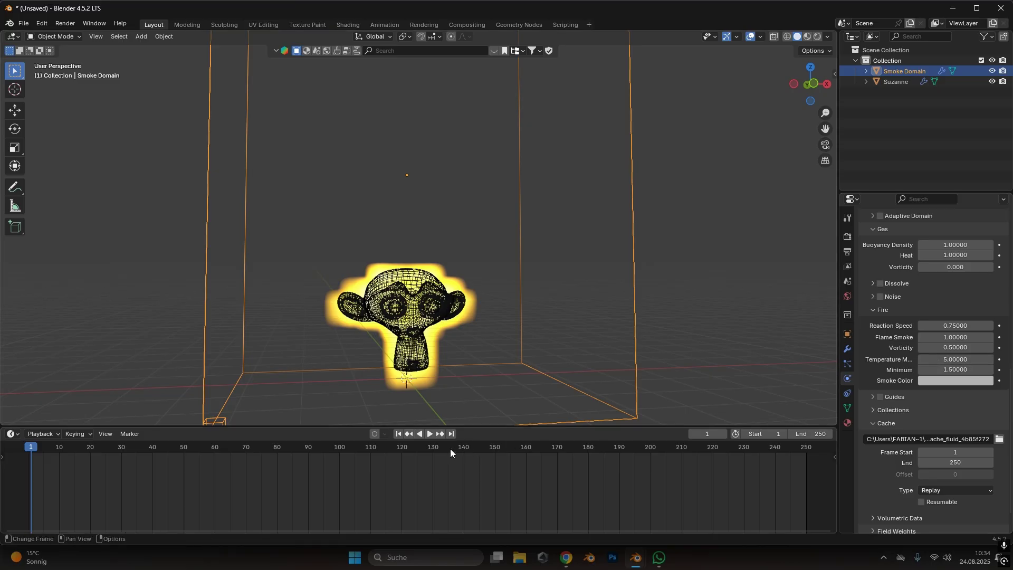
{"action": "left_click", "coordinate": [429, 434]}
{"action": "middle_click_drag", "start_coordinate": [433, 380], "coordinate": [429, 282]}
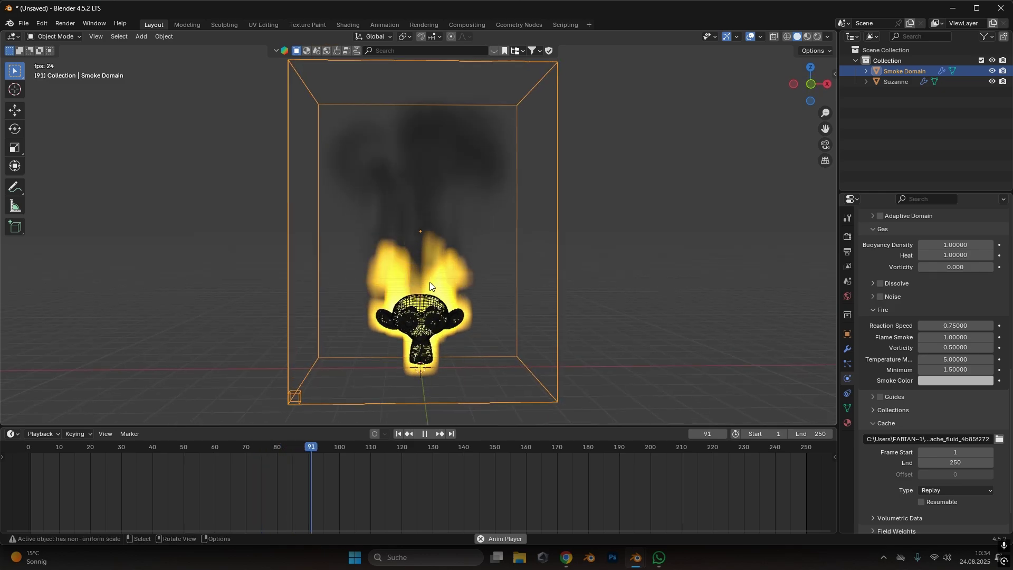
{"action": "left_click", "coordinate": [425, 433]}
- Raise Maximum Temperature to 7 and replay the fire from the first frame
{"action": "left_click", "coordinate": [955, 359]}
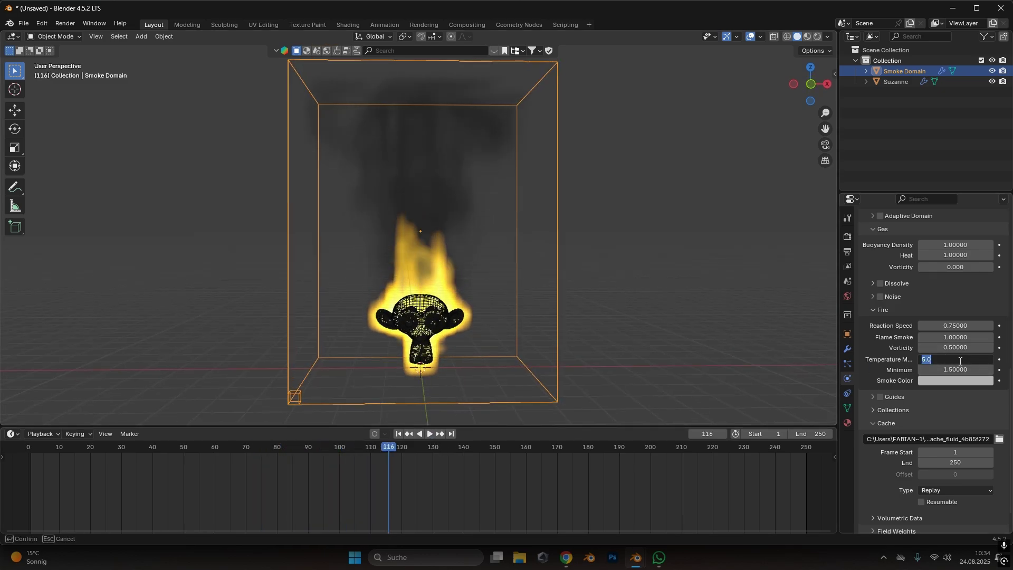
{"action": "type", "text": "7"}
{"action": "key", "text": "Return"}
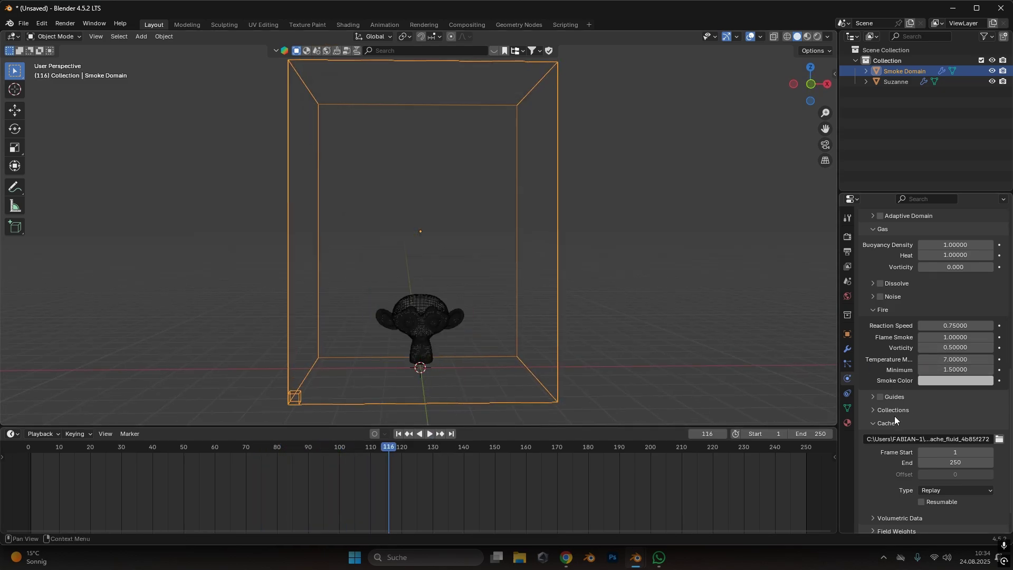
{"action": "left_click", "coordinate": [400, 434]}
{"action": "left_click", "coordinate": [427, 435]}
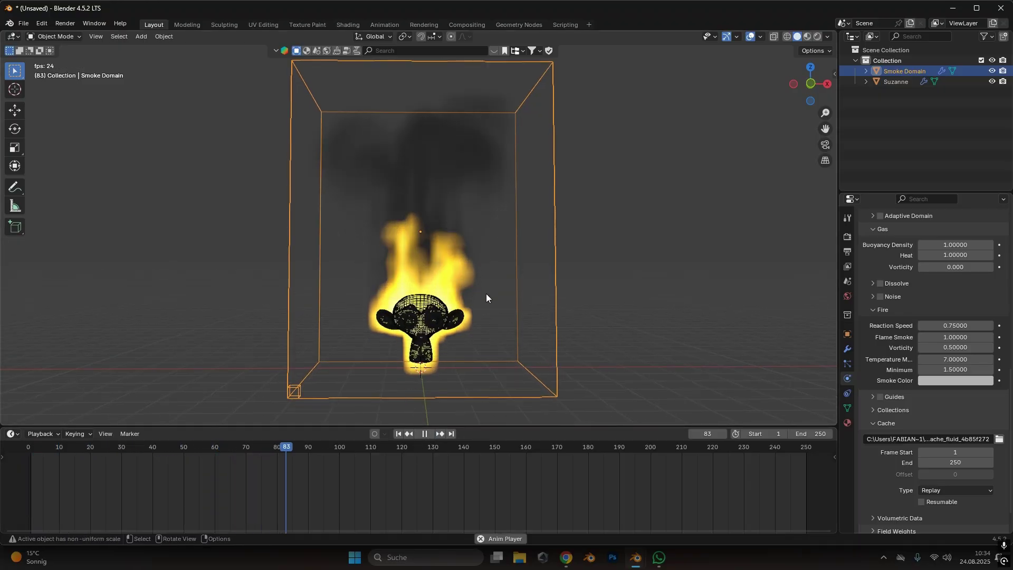
{"action": "middle_click_drag", "start_coordinate": [437, 333], "coordinate": [462, 360]}
{"action": "scroll", "coordinate": [462, 361], "scroll_direction": "up", "scroll_amount": 2}
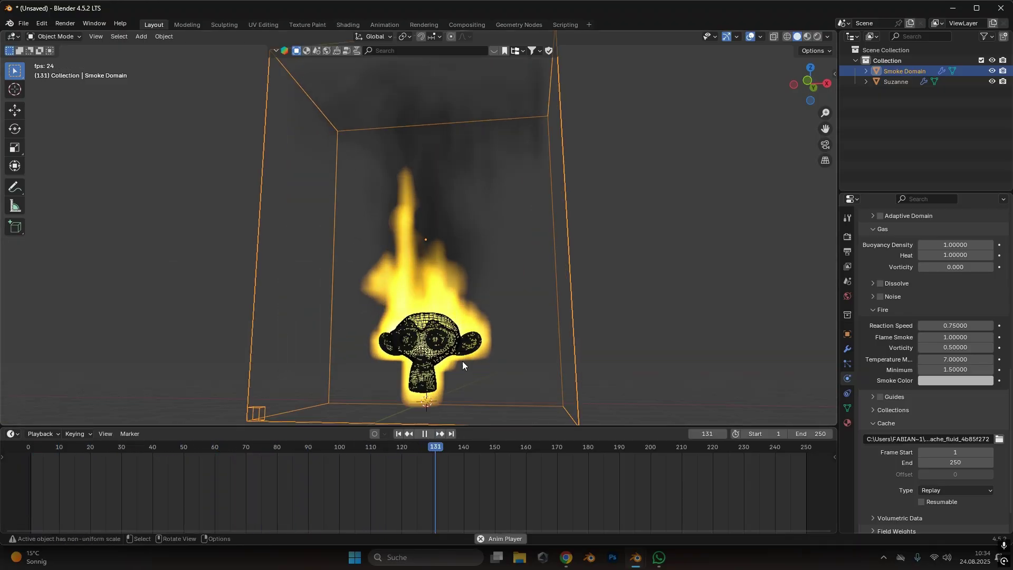
{"action": "key", "text": "Escape"}
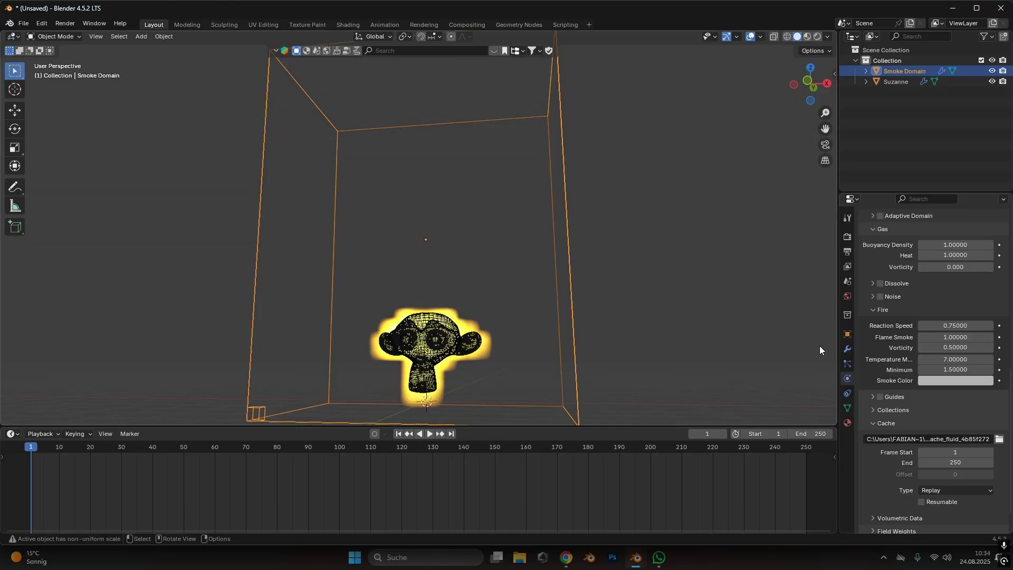
- Enable Noise on the smoke domain and preview the simulation, then rewind to frame 1
{"action": "left_click", "coordinate": [873, 296]}
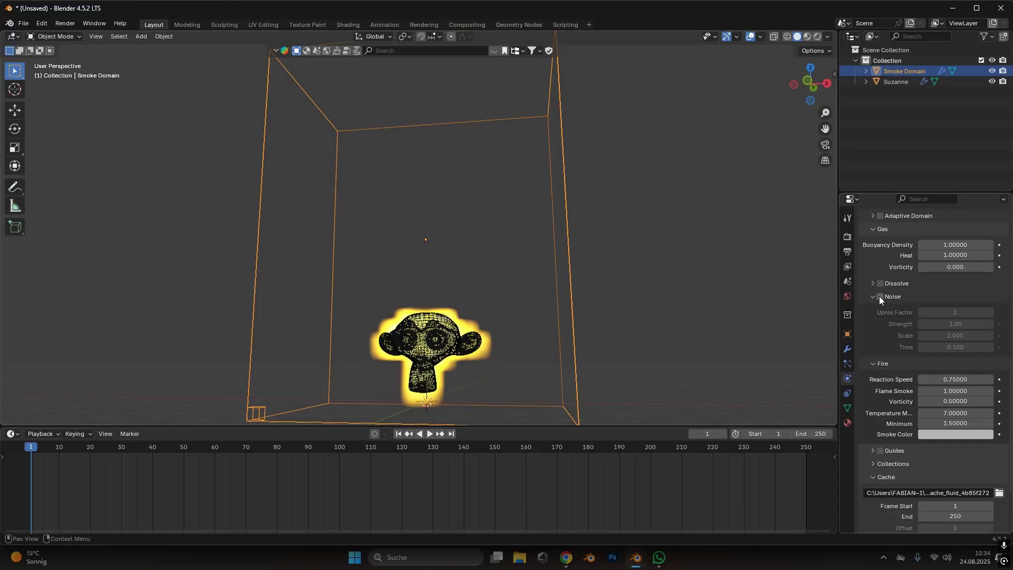
{"action": "left_click", "coordinate": [879, 296]}
{"action": "left_click", "coordinate": [429, 433]}
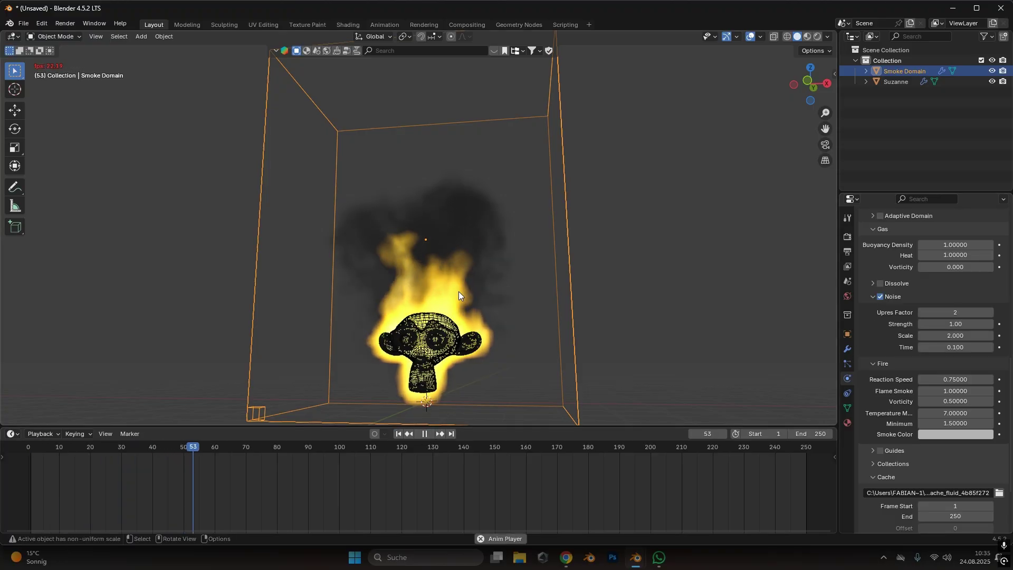
{"action": "scroll", "coordinate": [448, 295], "scroll_direction": "up", "scroll_amount": 3}
{"action": "middle_click_drag", "start_coordinate": [438, 303], "coordinate": [460, 299]}
{"action": "middle_click_drag", "start_coordinate": [398, 321], "coordinate": [428, 432]}
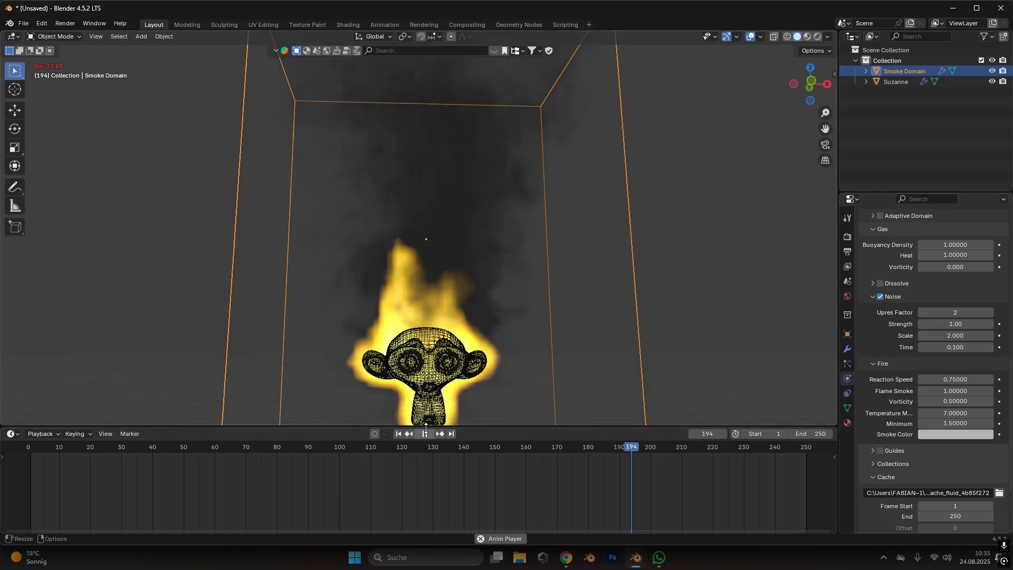
{"action": "left_click", "coordinate": [416, 434]}
{"action": "left_click", "coordinate": [399, 434]}
- Enable Dissolve and preview the smoke with a dissolve time of 20
{"action": "scroll", "coordinate": [907, 299], "scroll_direction": "up", "scroll_amount": 1}
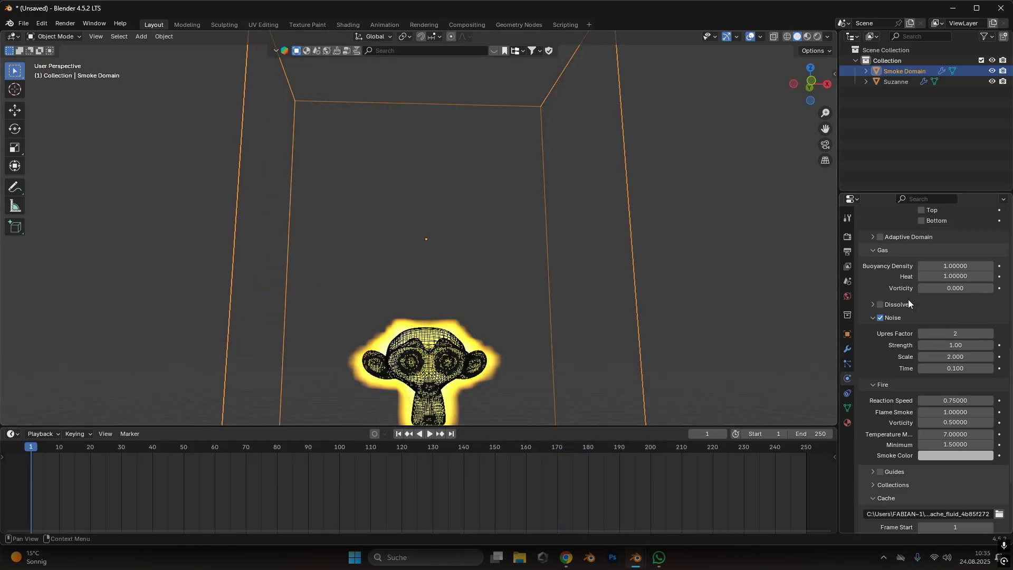
{"action": "scroll", "coordinate": [887, 304], "scroll_direction": "up", "scroll_amount": 1}
{"action": "scroll", "coordinate": [888, 305], "scroll_direction": "down", "scroll_amount": 1}
{"action": "left_click", "coordinate": [873, 304]}
{"action": "left_click", "coordinate": [429, 434]}
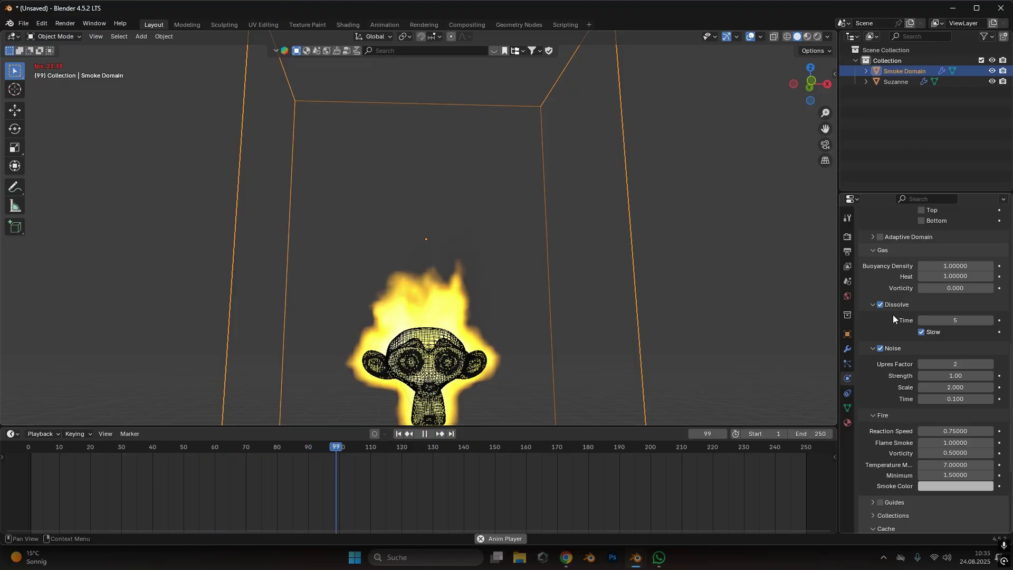
{"action": "left_click", "coordinate": [948, 317]}
{"action": "type", "text": "20"}
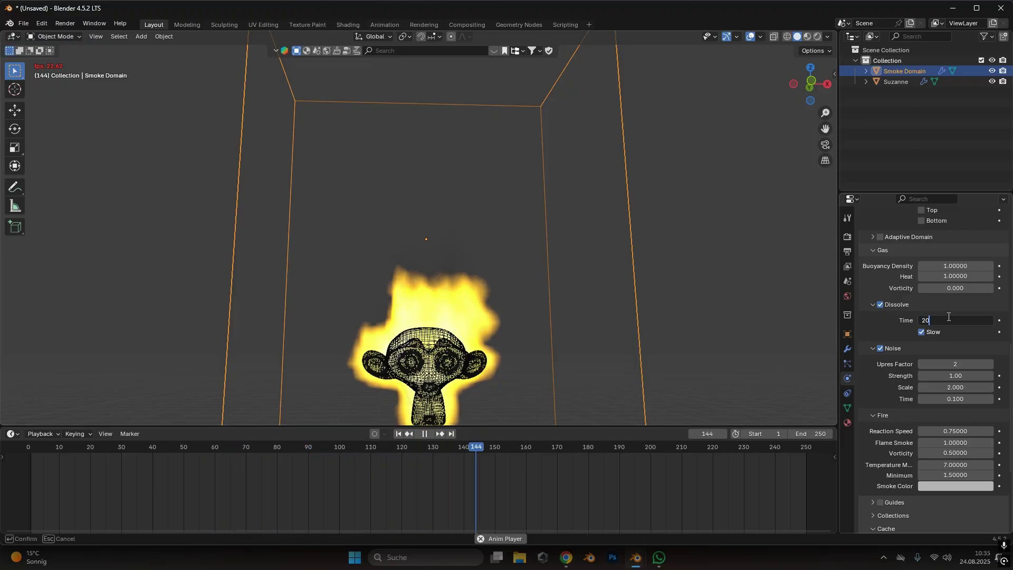
{"action": "key", "text": "Return"}
{"action": "key", "text": "shift+Left"}
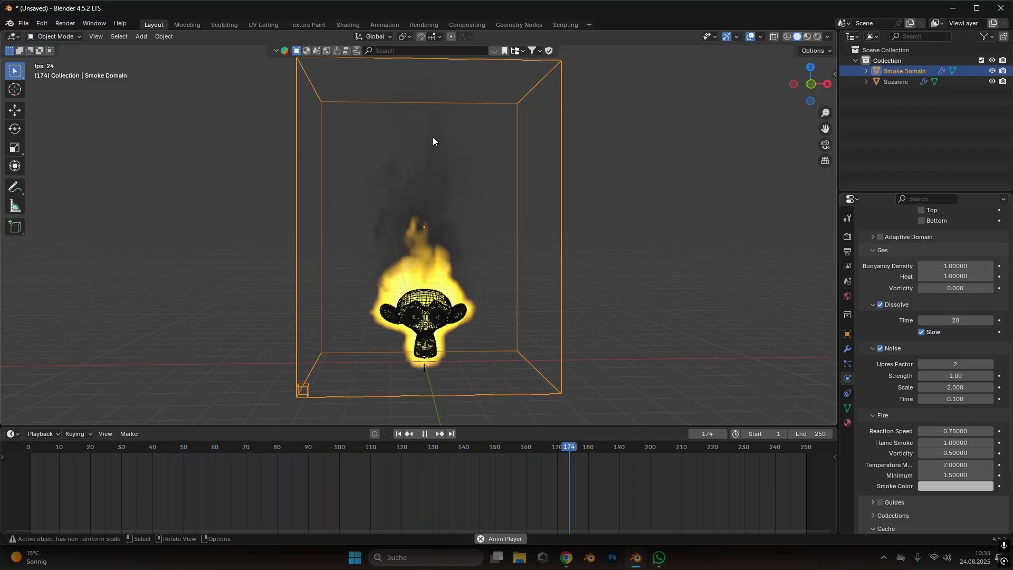
{"action": "key", "text": "space"}
{"action": "scroll", "coordinate": [438, 176], "scroll_direction": "up", "scroll_amount": 3}
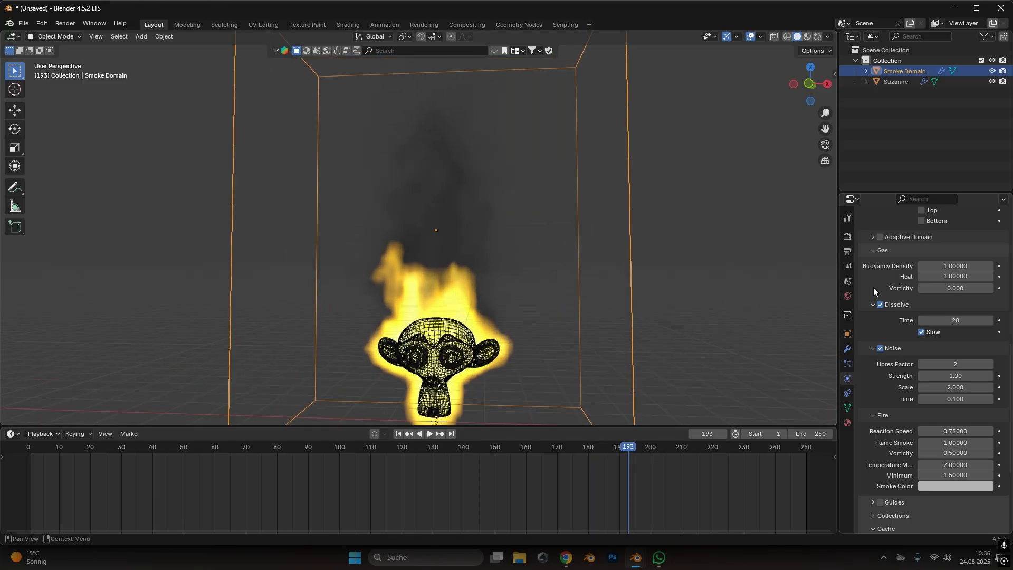
- Try a dissolve time of 10 and replay the simulation from the start
{"action": "left_click", "coordinate": [946, 322]}
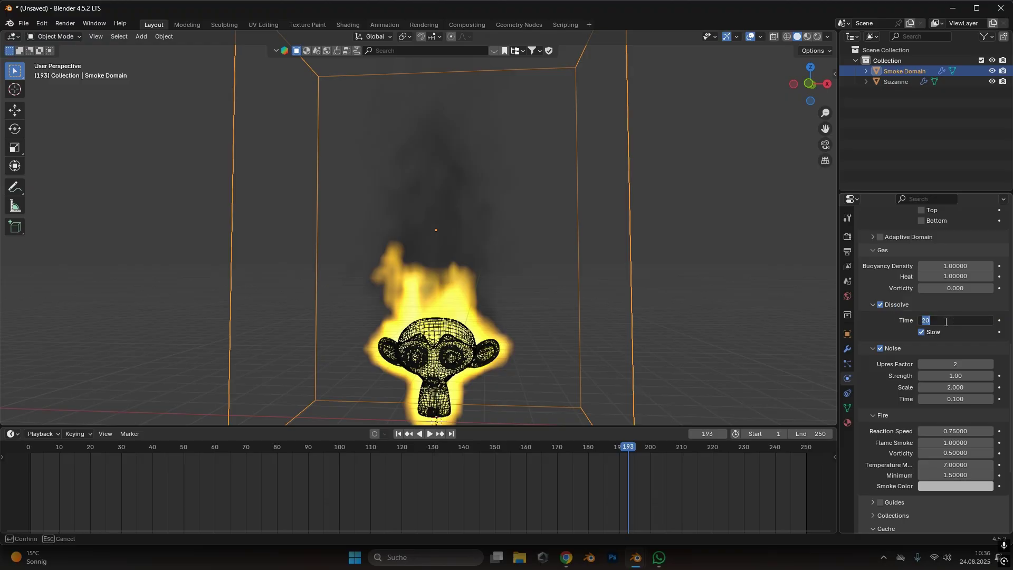
{"action": "type", "text": "10"}
{"action": "key", "text": "Return"}
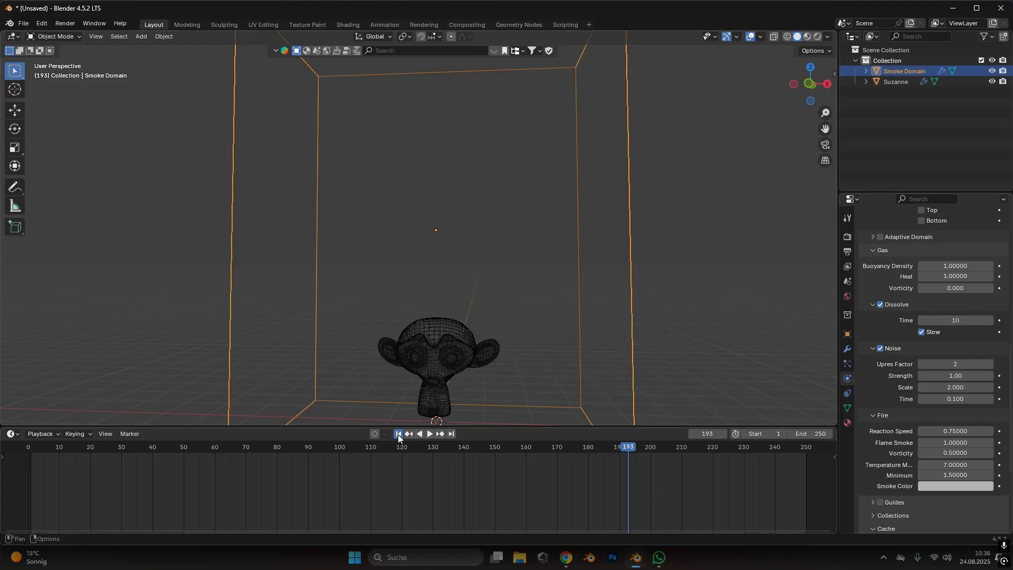
{"action": "left_click", "coordinate": [399, 433]}
{"action": "left_click", "coordinate": [430, 434]}
{"action": "middle_click_drag", "start_coordinate": [464, 369], "coordinate": [467, 239]}
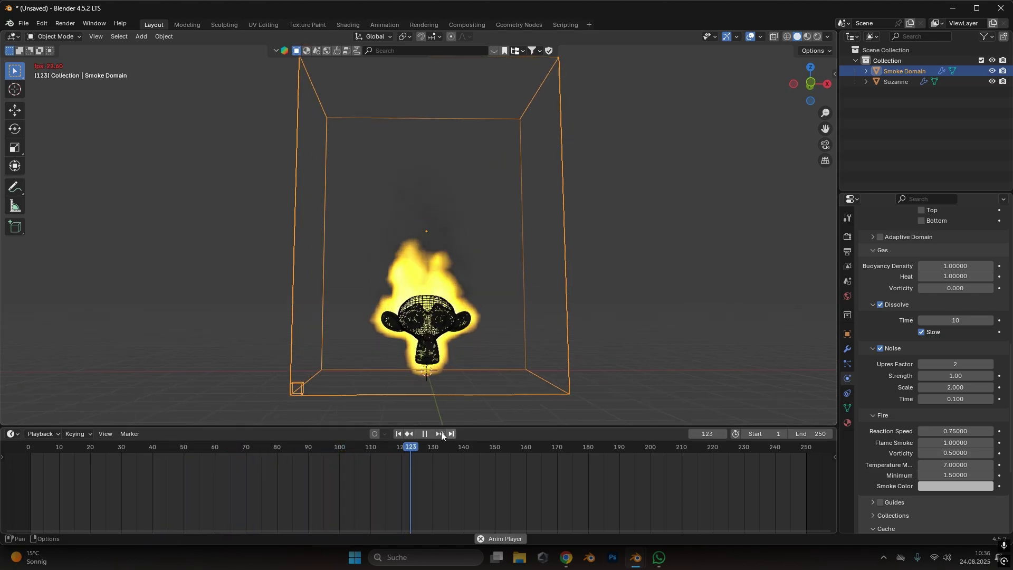
{"action": "key", "text": "space"}
- Settle on a dissolve time of 15 and rewind to the first frame
{"action": "left_click", "coordinate": [961, 320]}
{"action": "type", "text": "1"}
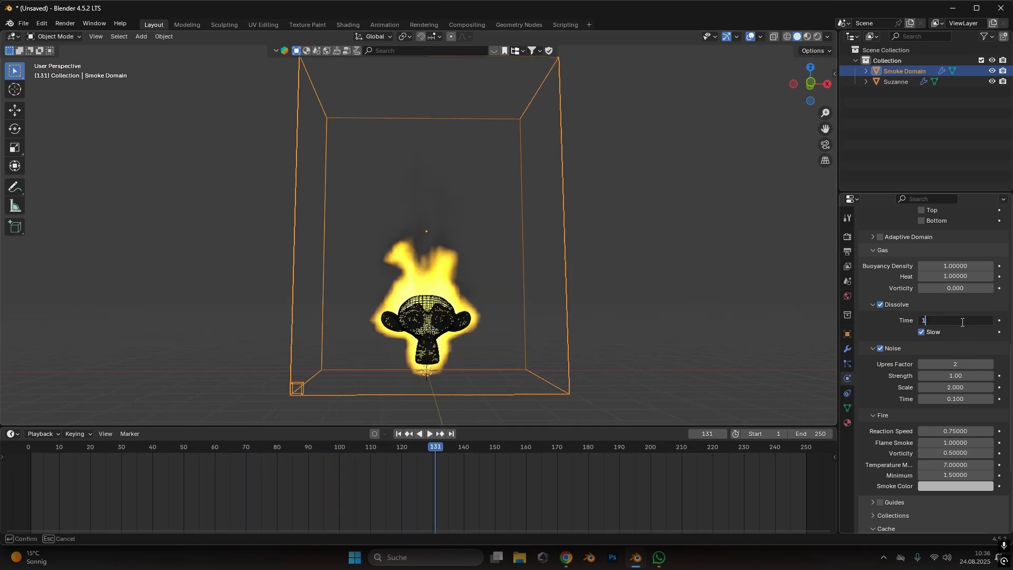
{"action": "type", "text": "5"}
{"action": "key", "text": "Return"}
{"action": "key", "text": "shift+Left"}
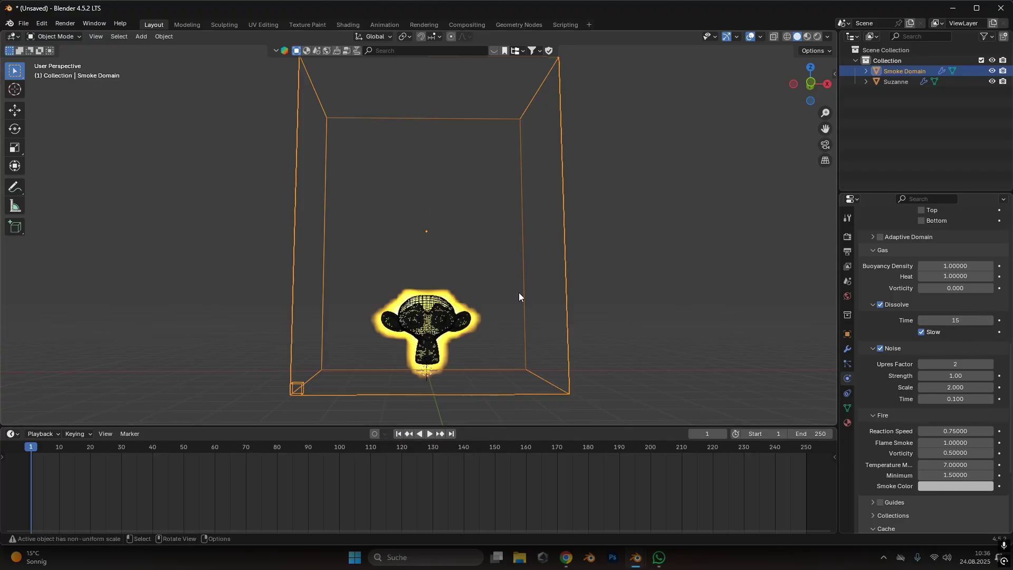
{"action": "scroll", "coordinate": [518, 290], "scroll_direction": "down", "scroll_amount": 3}
{"action": "middle_click_drag", "start_coordinate": [491, 297], "coordinate": [445, 293]}
- Save the project as firetut.blend and pause playback at frame 41
{"action": "key", "text": "ctrl+o"}
{"action": "left_click", "coordinate": [786, 396]}
{"action": "scroll", "coordinate": [413, 305], "scroll_direction": "up", "scroll_amount": 1}
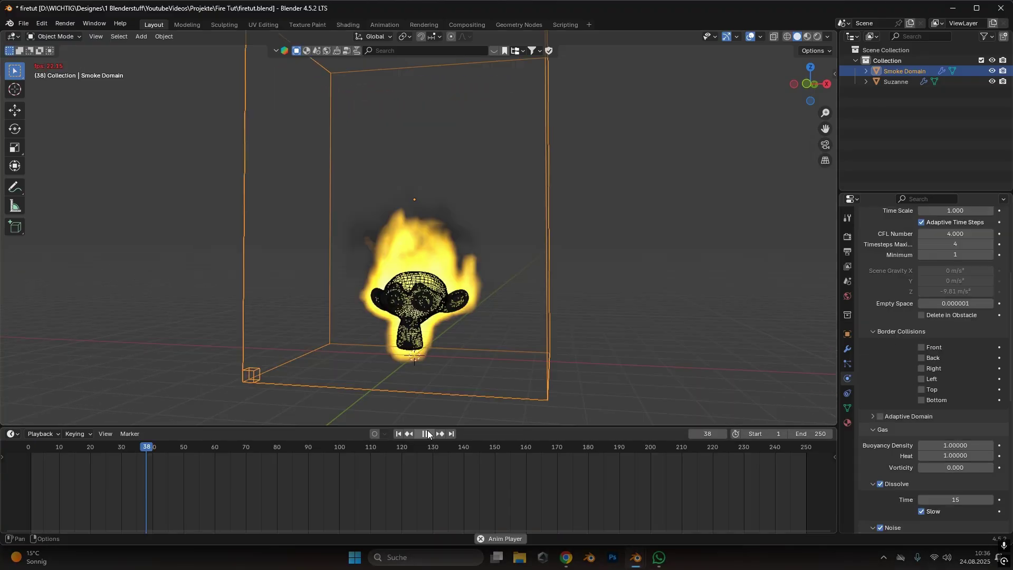
{"action": "left_click", "coordinate": [427, 433]}
{"action": "scroll", "coordinate": [927, 374], "scroll_direction": "down", "scroll_amount": 8}
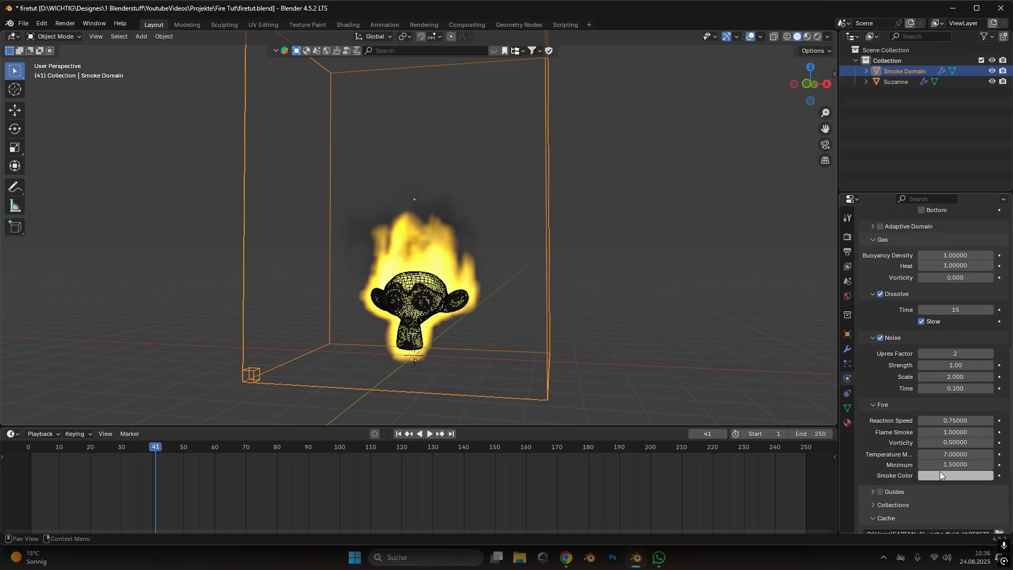
{"action": "scroll", "coordinate": [936, 467], "scroll_direction": "down", "scroll_amount": 2}
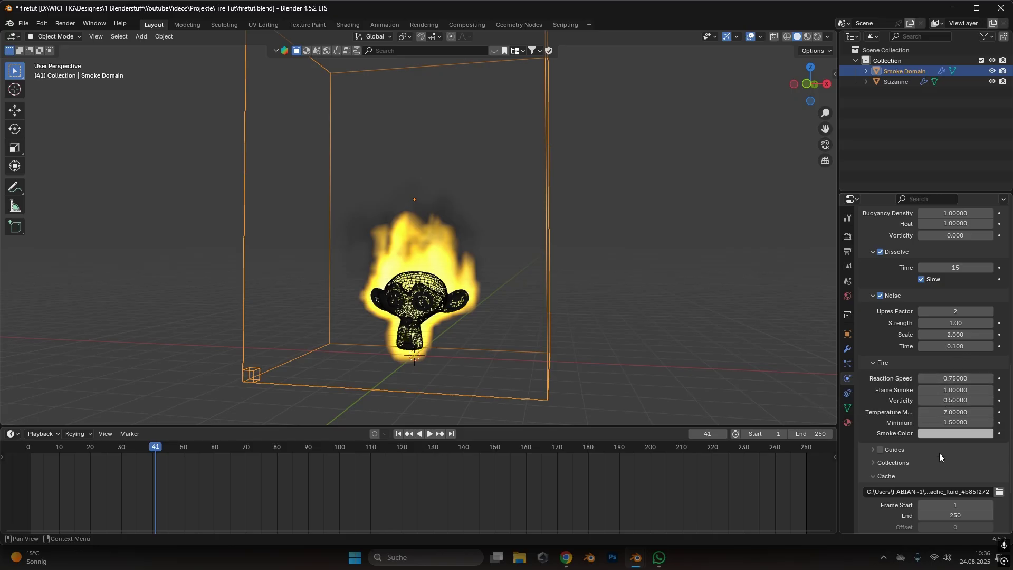
{"action": "scroll", "coordinate": [940, 451], "scroll_direction": "up", "scroll_amount": 9}
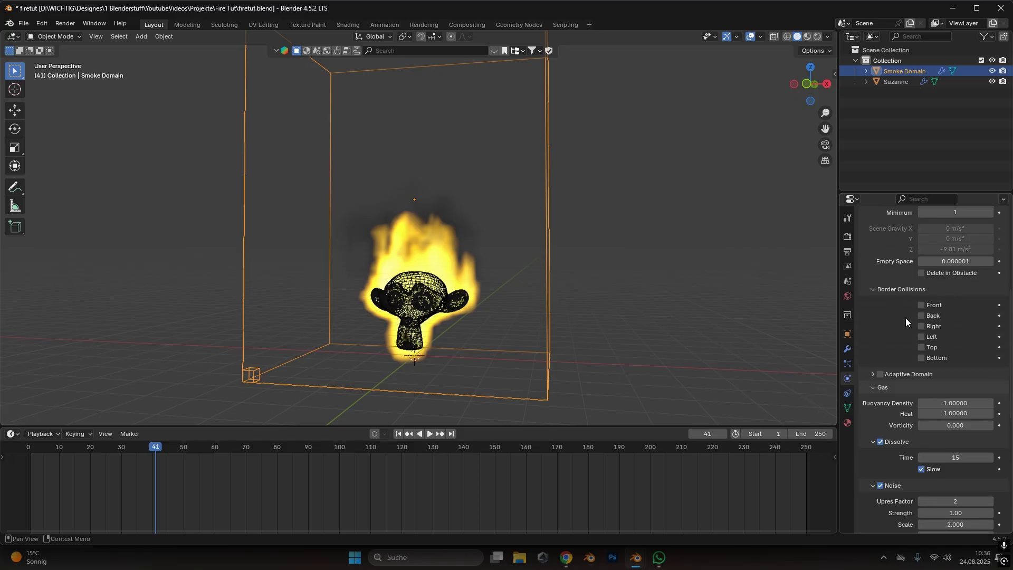
{"action": "scroll", "coordinate": [916, 358], "scroll_direction": "up", "scroll_amount": 4}
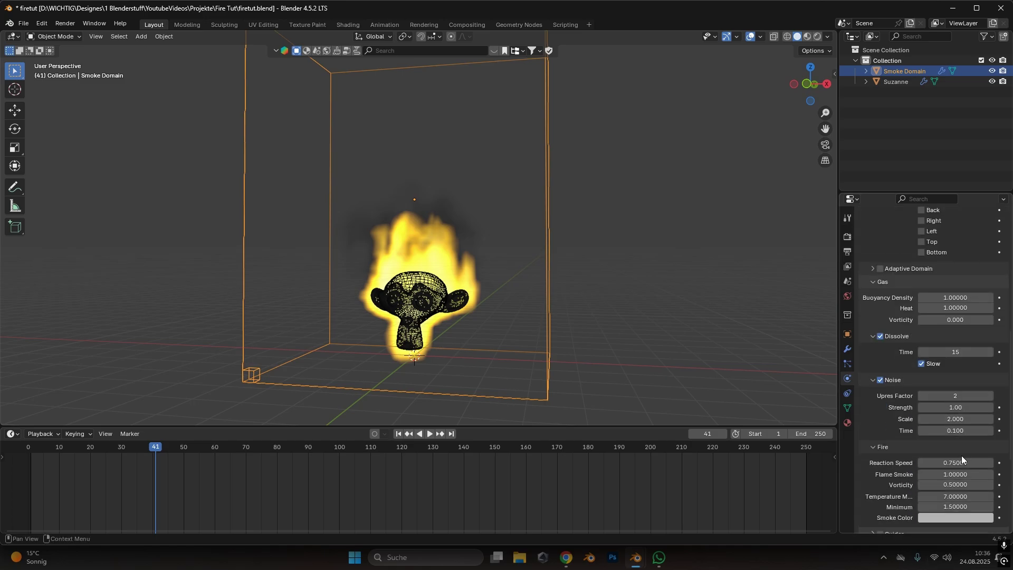
{"action": "scroll", "coordinate": [955, 457], "scroll_direction": "down", "scroll_amount": 3}
{"action": "scroll", "coordinate": [938, 460], "scroll_direction": "up", "scroll_amount": 8}
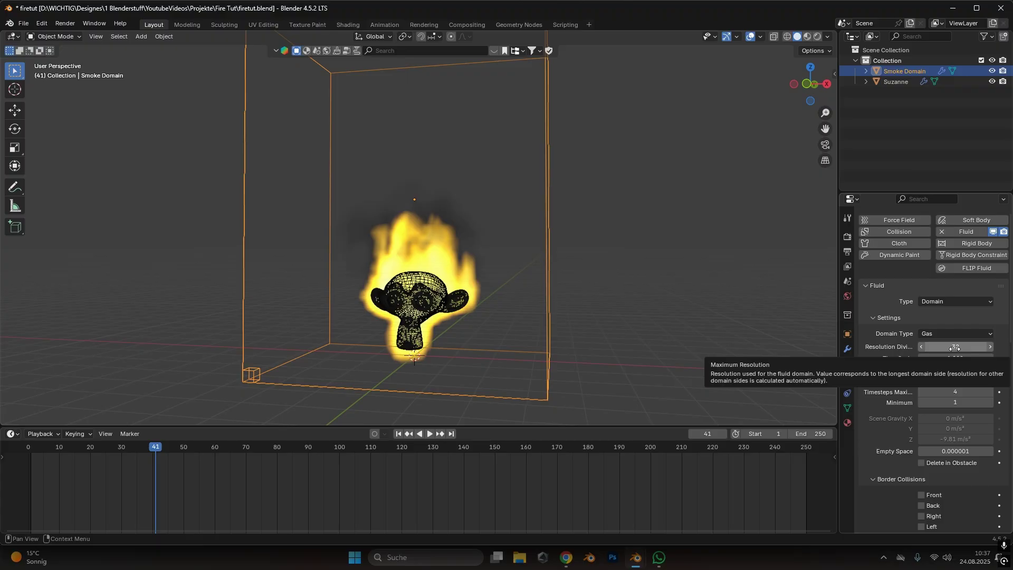
- Set the domain's resolution divisions to 128, briefly try 256, then return to 128
{"action": "double_click", "coordinate": [955, 348]}
{"action": "type", "text": "128"}
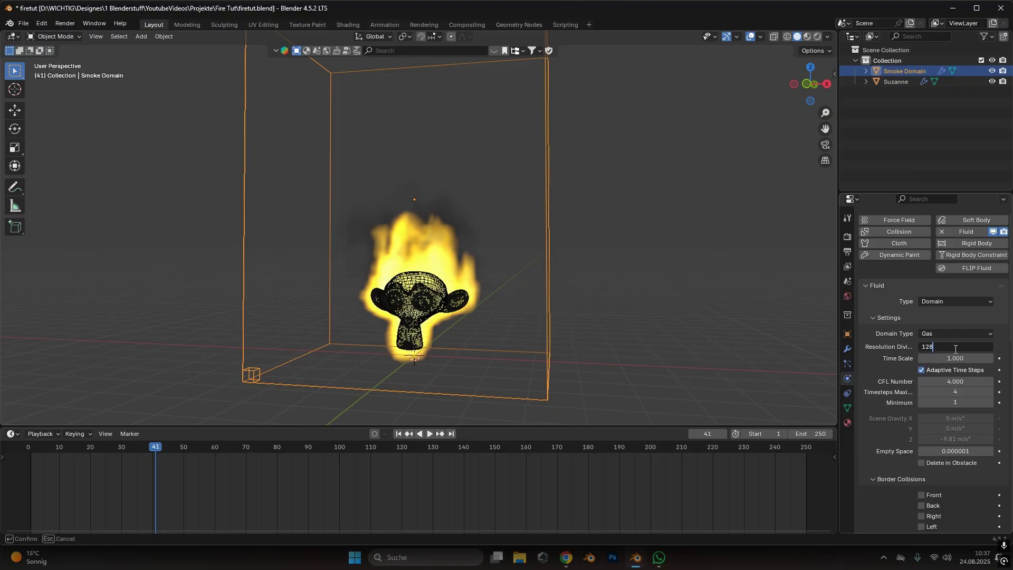
{"action": "key", "text": "Return"}
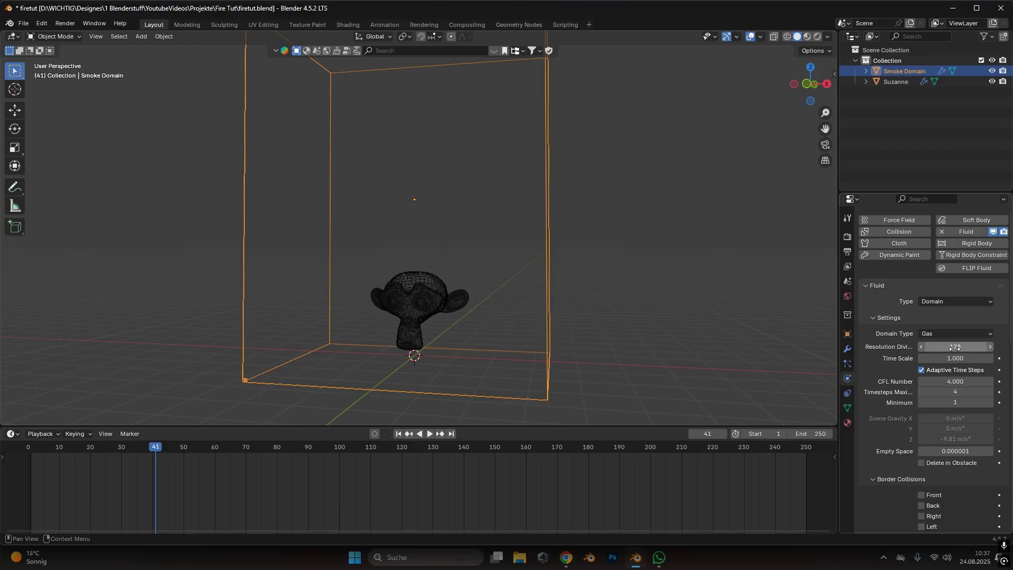
{"action": "double_click", "coordinate": [955, 348]}
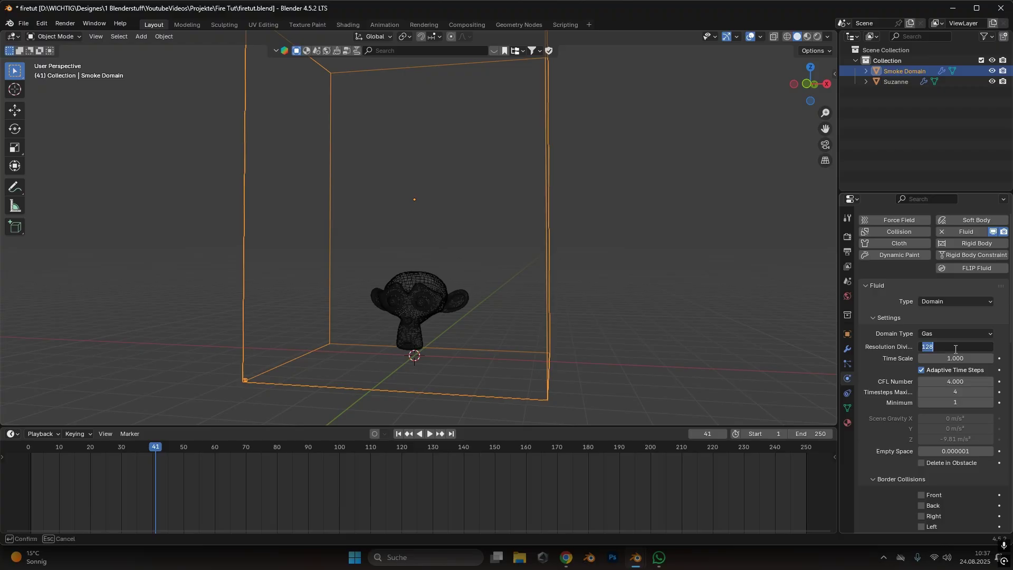
{"action": "type", "text": "256"}
{"action": "key", "text": "Return"}
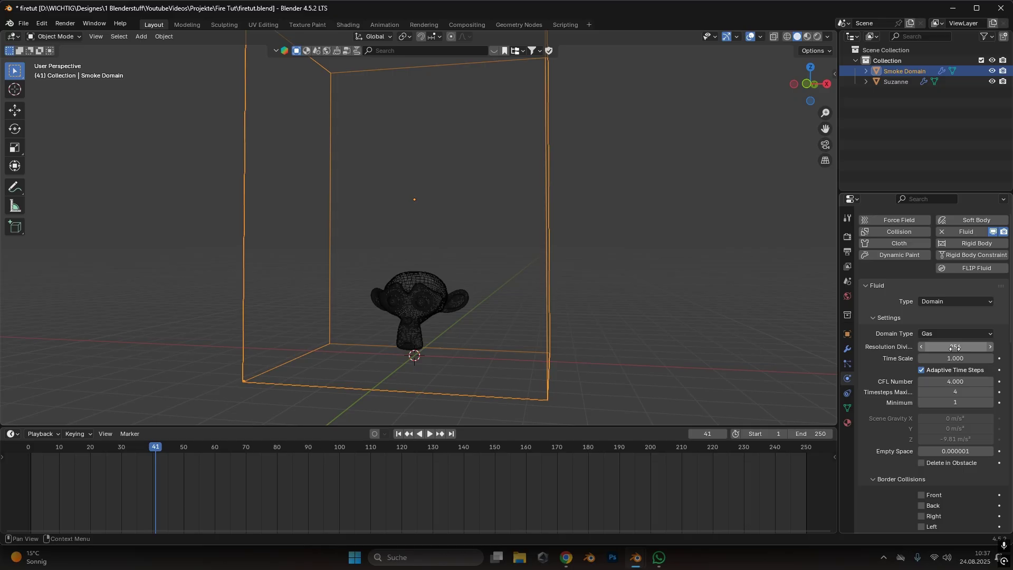
{"action": "double_click", "coordinate": [955, 347]}
{"action": "type", "text": "128"}
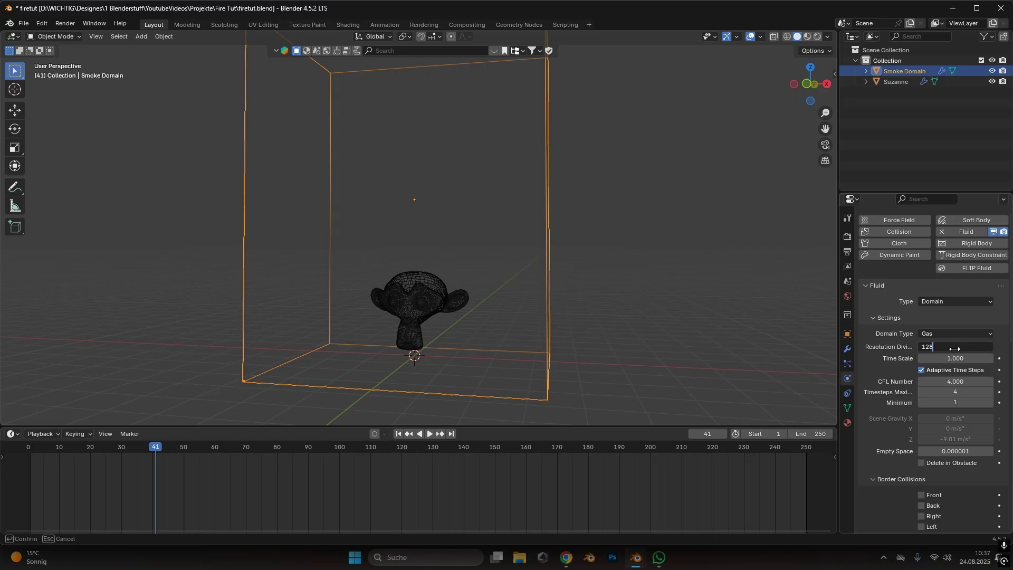
{"action": "key", "text": "Return"}
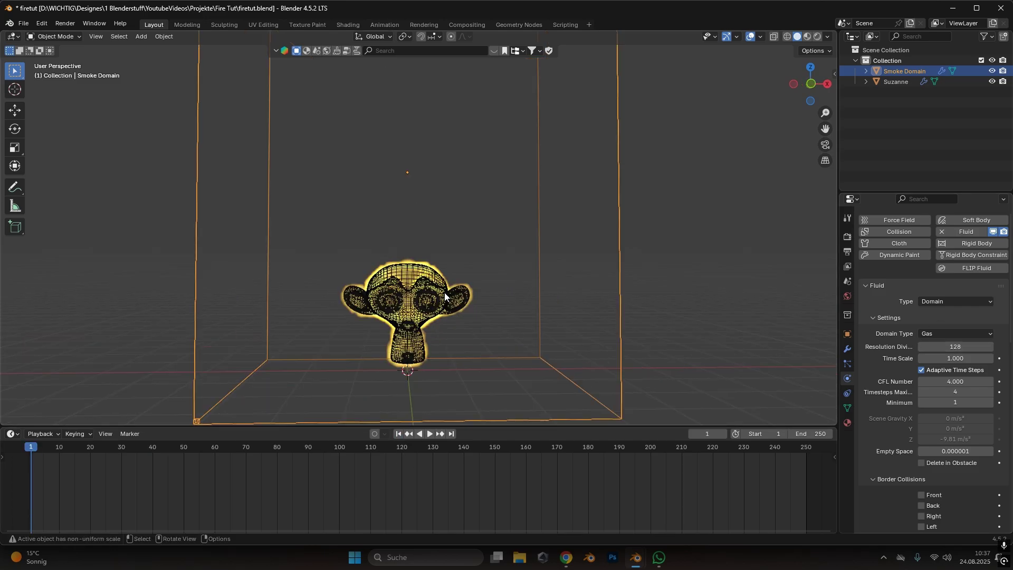
- Move Suzanne up and to the left and keyframe its position at frame 1
{"action": "scroll", "coordinate": [443, 301], "scroll_direction": "down", "scroll_amount": 2}
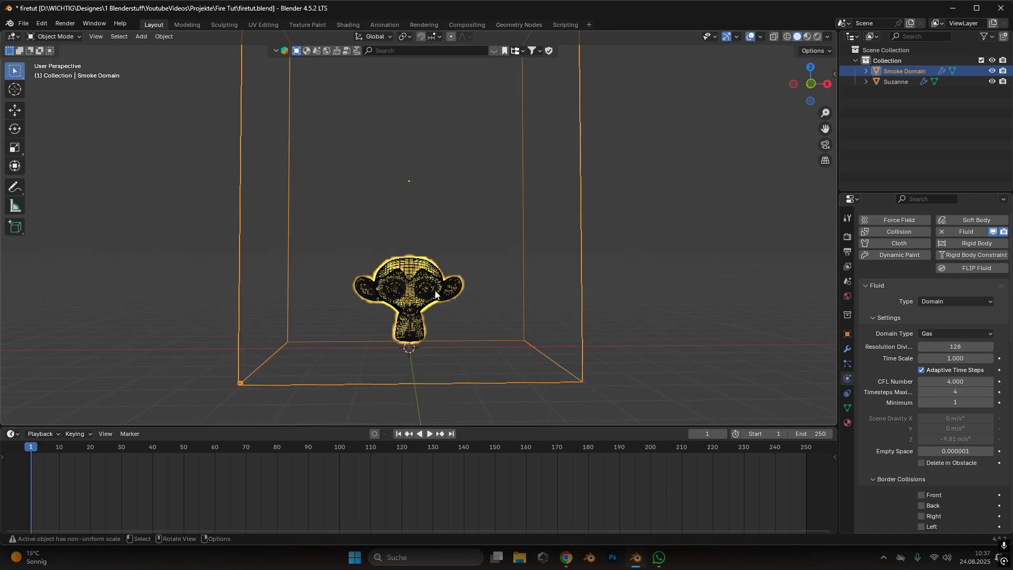
{"action": "left_click", "coordinate": [436, 294]}
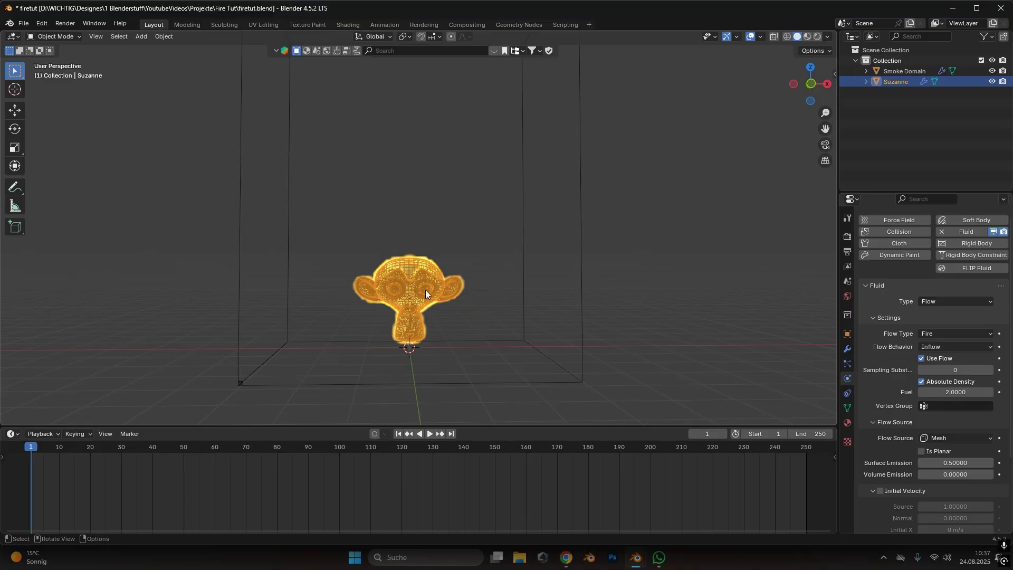
{"action": "key", "text": "g"}
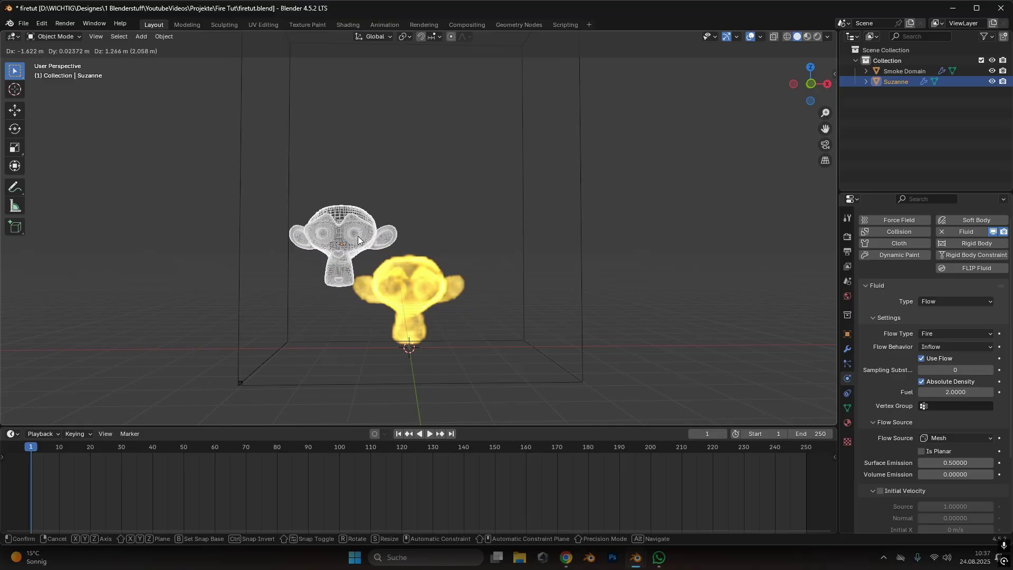
{"action": "left_click", "coordinate": [357, 236]}
{"action": "key", "text": "i"}
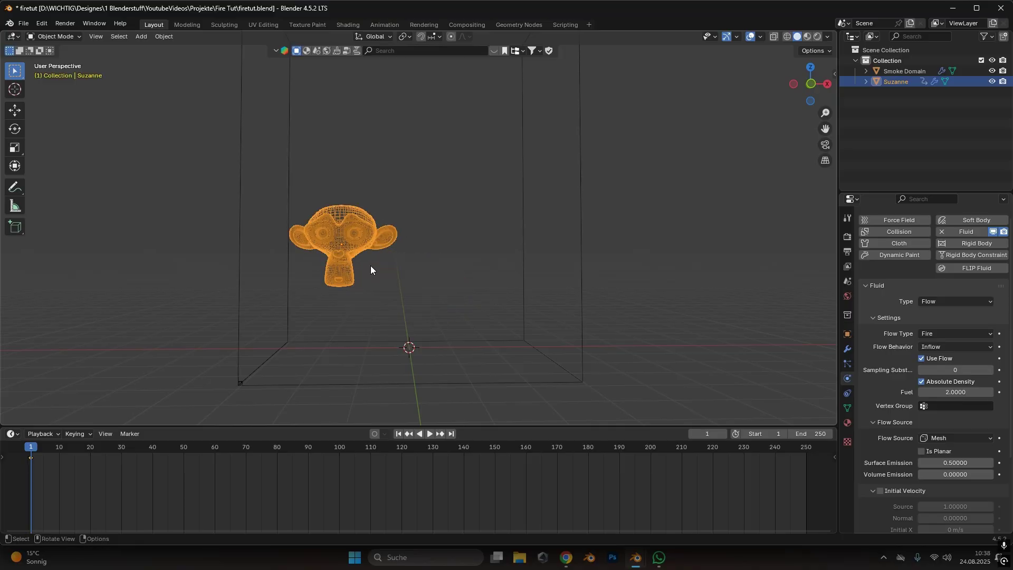
- Keyframe Suzanne lower right at frame 69 and in the domain's upper area at frame 117
{"action": "left_click_drag", "start_coordinate": [211, 450], "coordinate": [242, 448]}
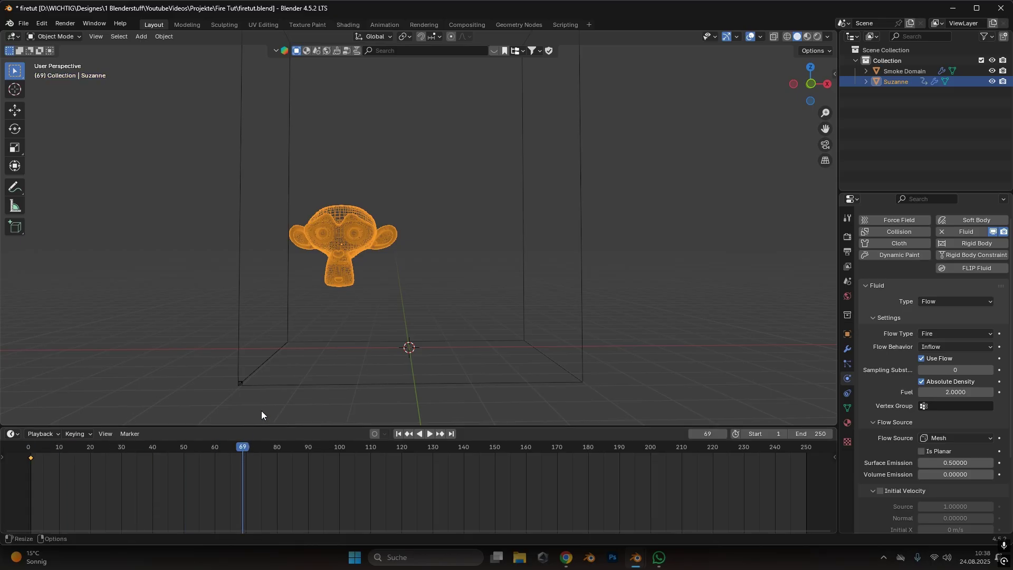
{"action": "key", "text": "g"}
{"action": "left_click", "coordinate": [419, 315]}
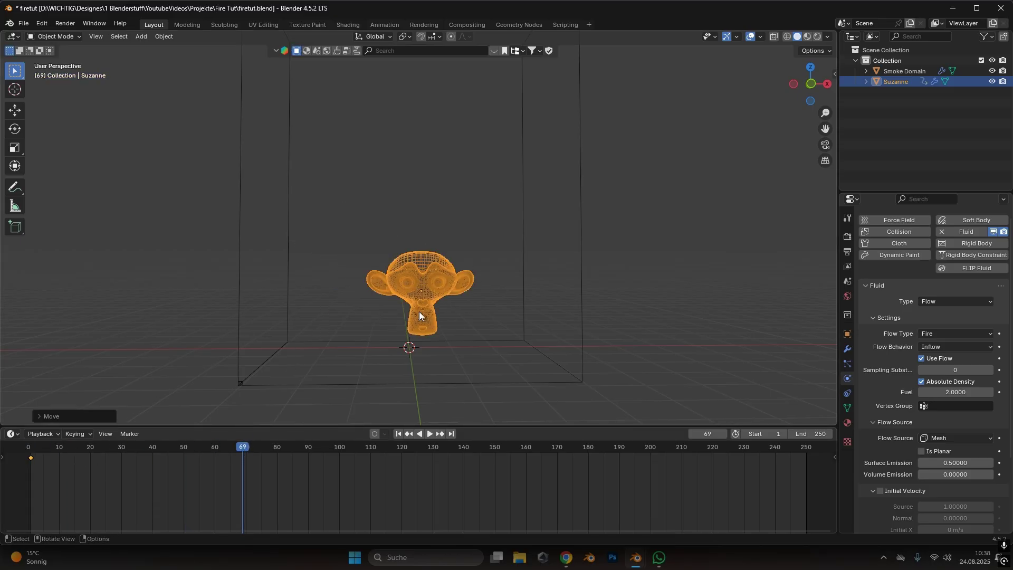
{"action": "key", "text": "i"}
{"action": "left_click_drag", "start_coordinate": [261, 448], "coordinate": [391, 447]}
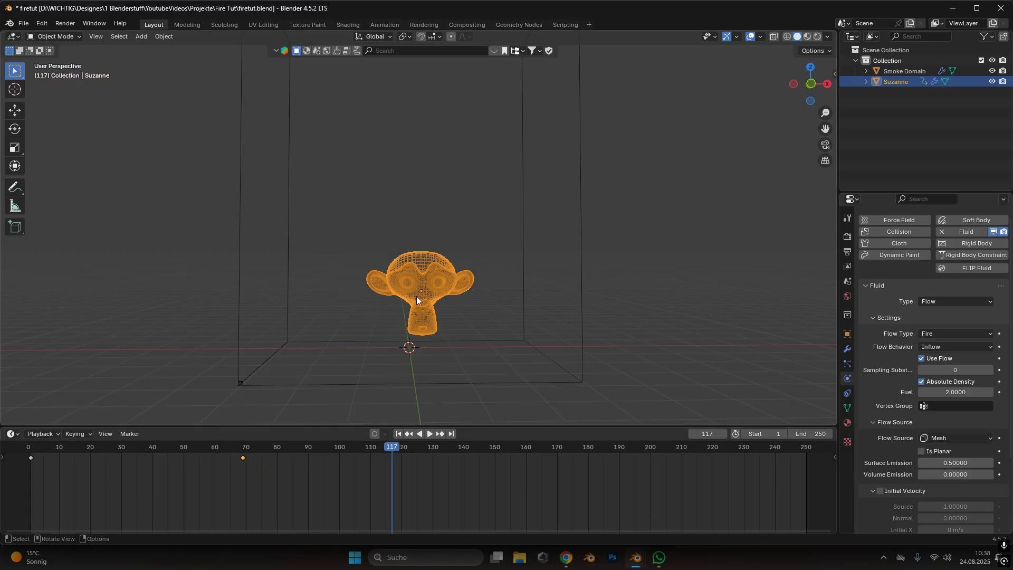
{"action": "key", "text": "g"}
{"action": "left_click", "coordinate": [493, 159]}
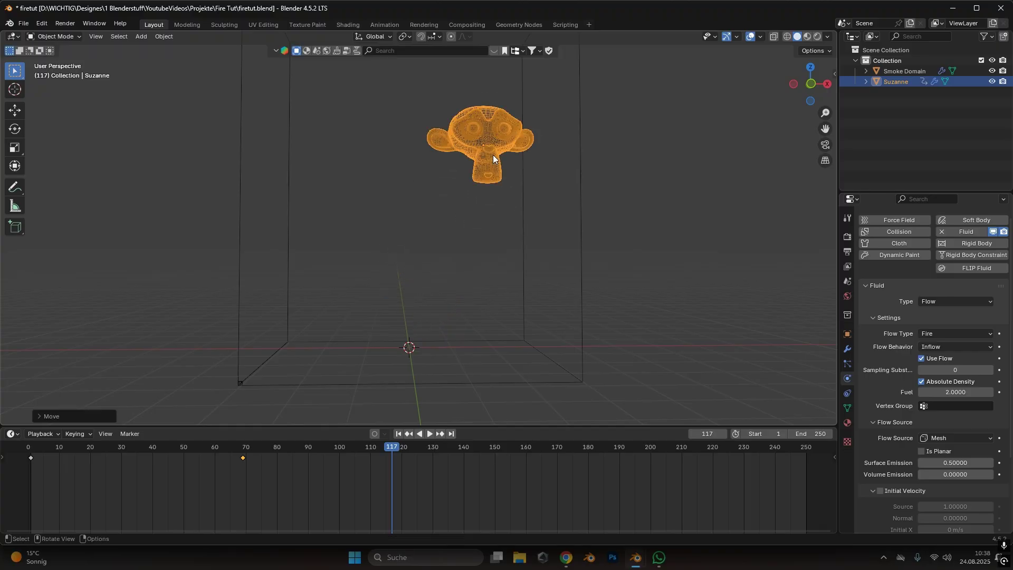
{"action": "key", "text": "i"}
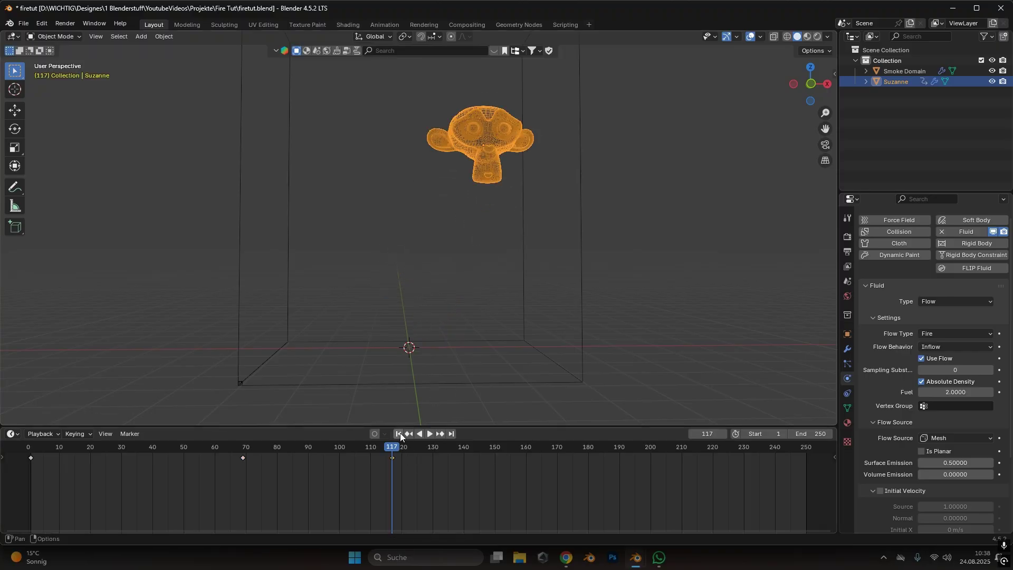
- Rewind and play the animation to preview the fire, then return to frame 1
{"action": "key", "text": "shift+Left"}
{"action": "left_click", "coordinate": [428, 434]}
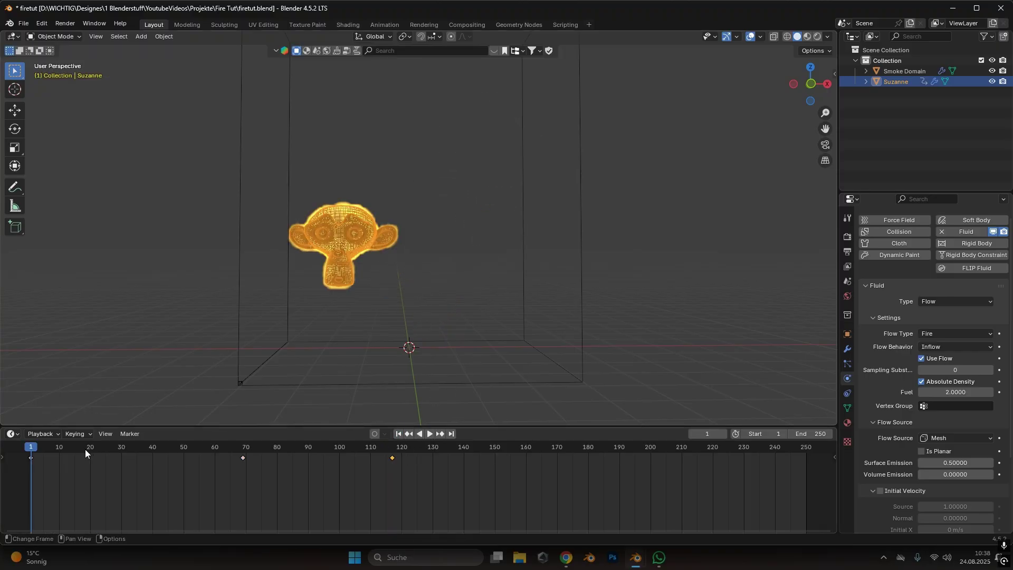
{"action": "left_click_drag", "start_coordinate": [138, 451], "coordinate": [46, 478]}
{"action": "left_click", "coordinate": [397, 433]}
- Select the Smoke Domain and set its cache end frame to 120
{"action": "left_click", "coordinate": [581, 261]}
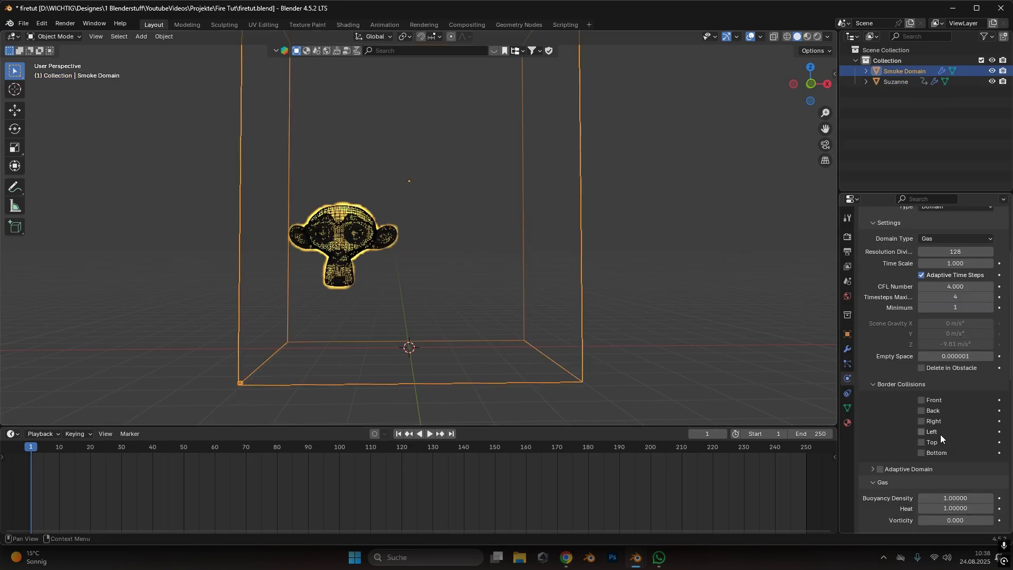
{"action": "scroll", "coordinate": [940, 435], "scroll_direction": "down", "scroll_amount": 15}
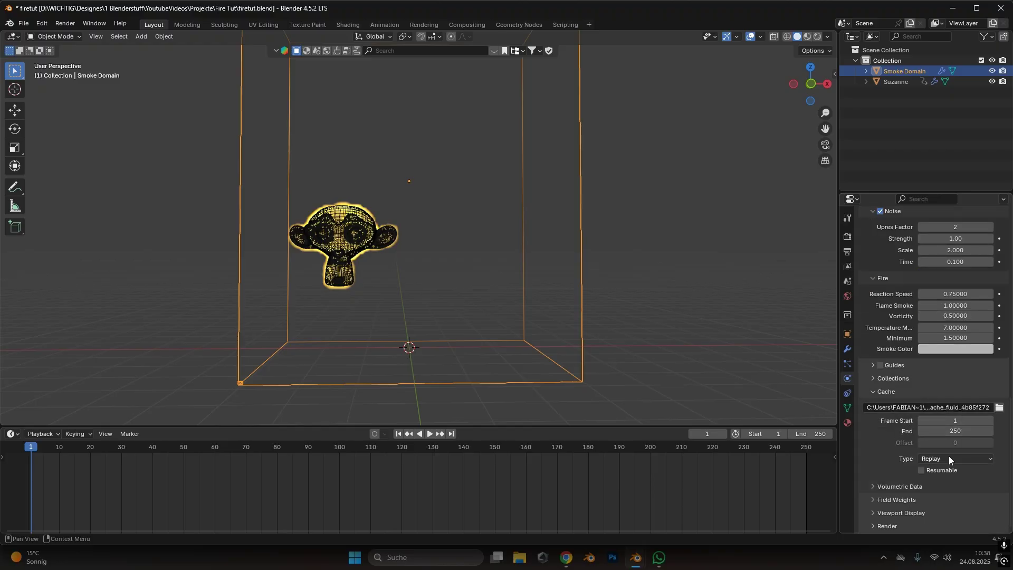
{"action": "left_click", "coordinate": [969, 430]}
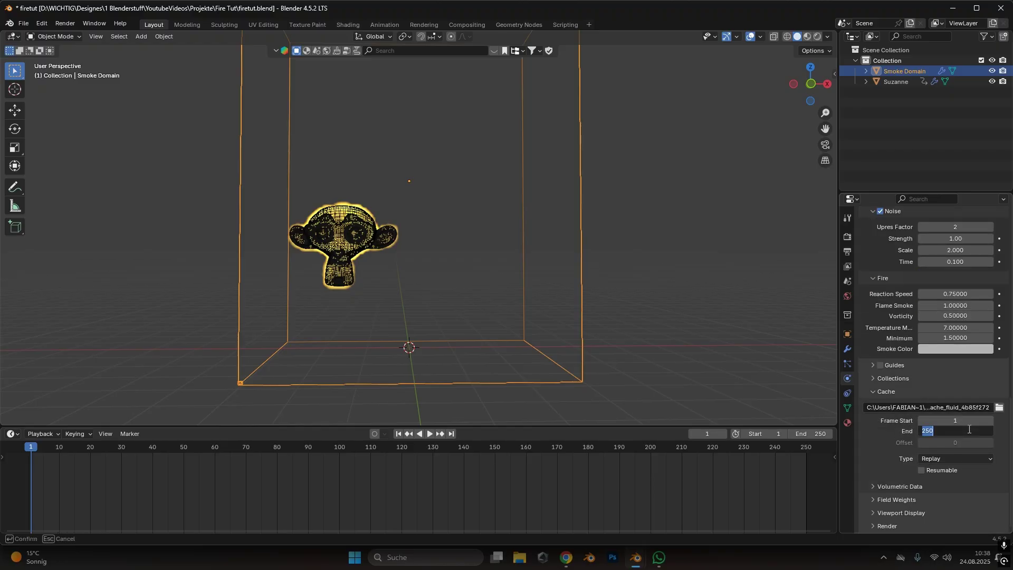
{"action": "type", "text": "120"}
{"action": "key", "text": "Return"}
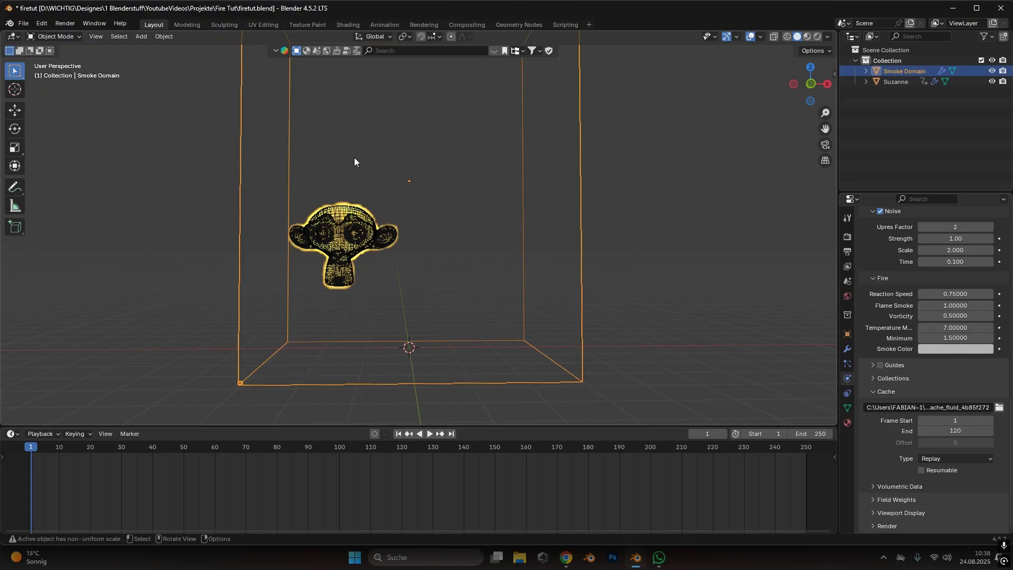
- Set the cache type to All, save the file, and bake the fire simulation
{"action": "left_click", "coordinate": [944, 459]}
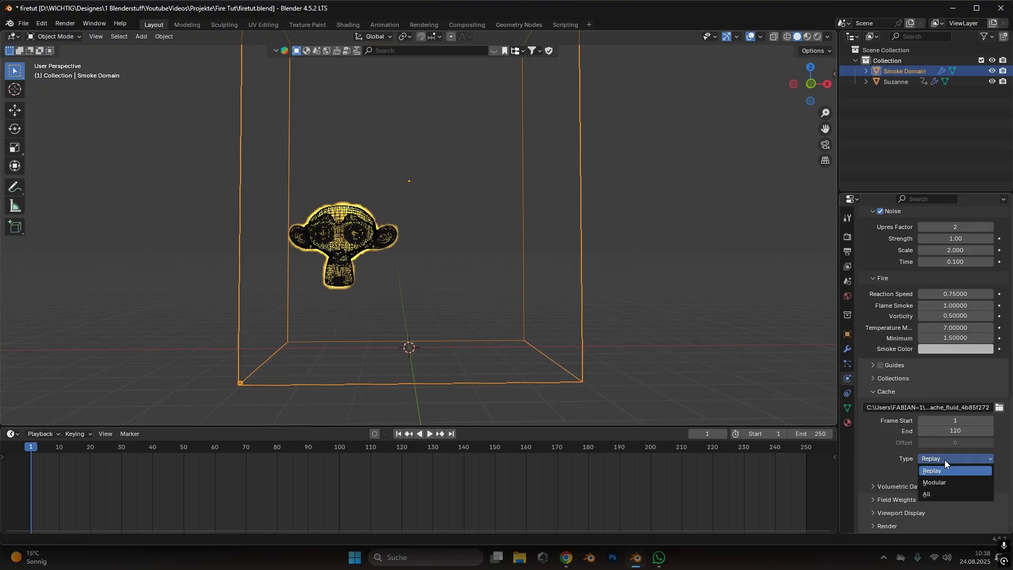
{"action": "left_click", "coordinate": [951, 495]}
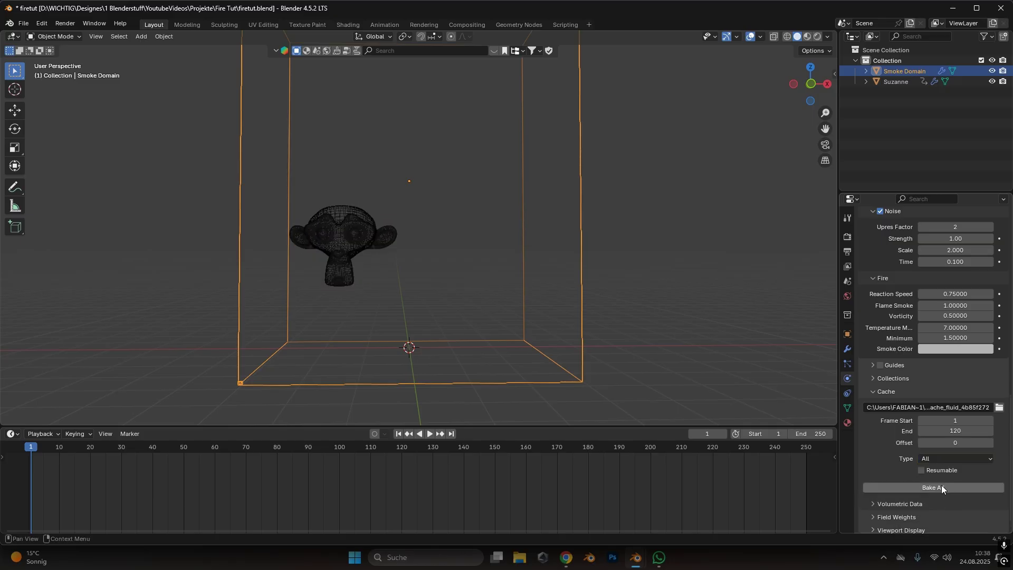
{"action": "key", "text": "ctrl+s"}
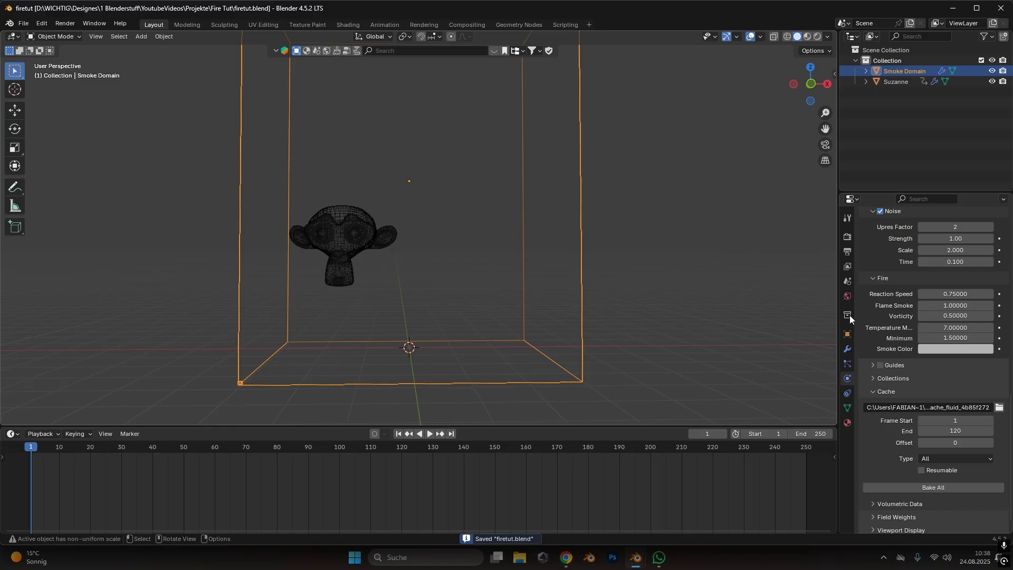
{"action": "left_click", "coordinate": [923, 489]}
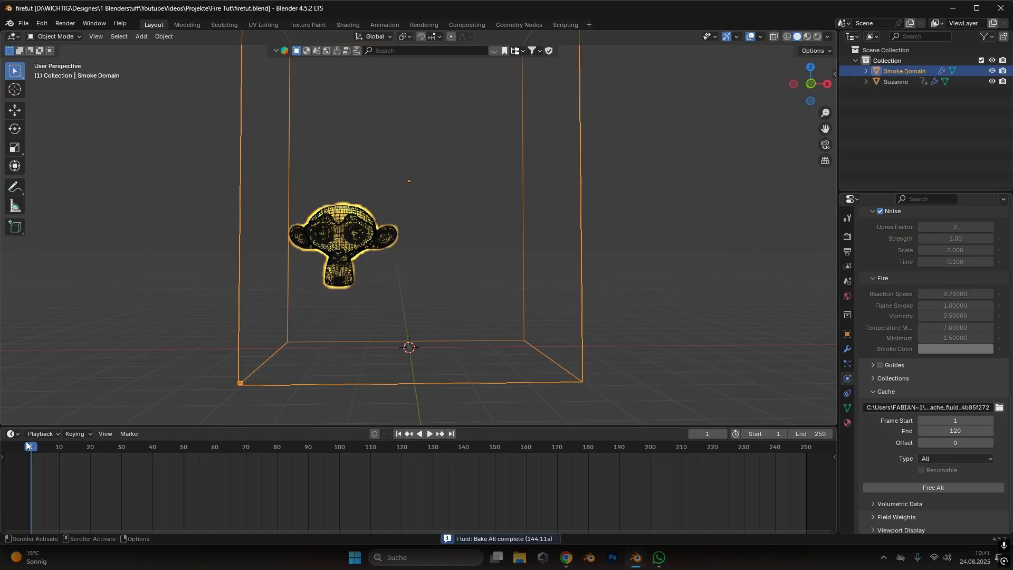
- Play the baked fire animation, pausing at frame 96, then orbit around the burning Suzanne
{"action": "left_click_drag", "start_coordinate": [26, 441], "coordinate": [168, 501]}
{"action": "left_click", "coordinate": [430, 434]}
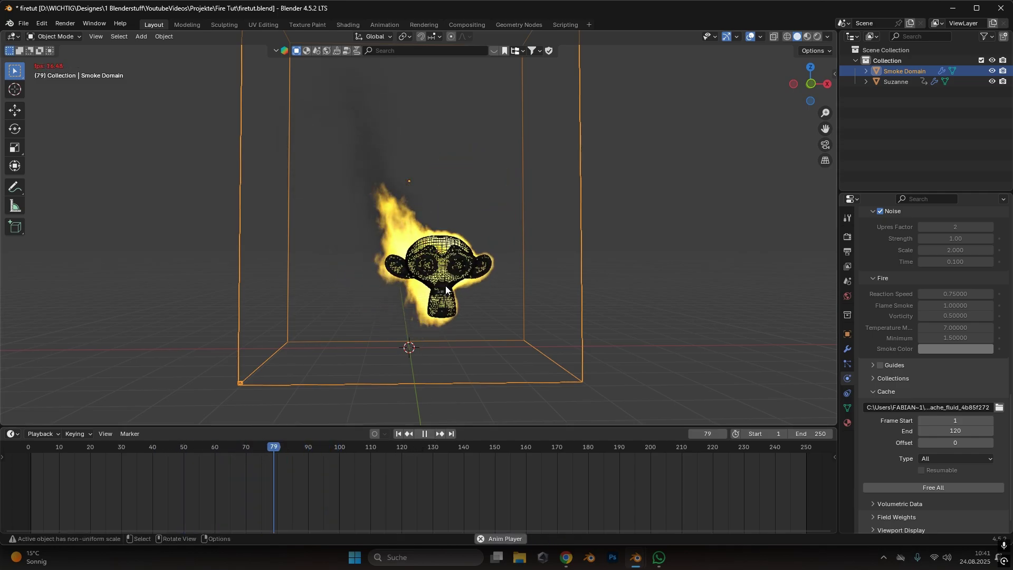
{"action": "left_click", "coordinate": [429, 433]}
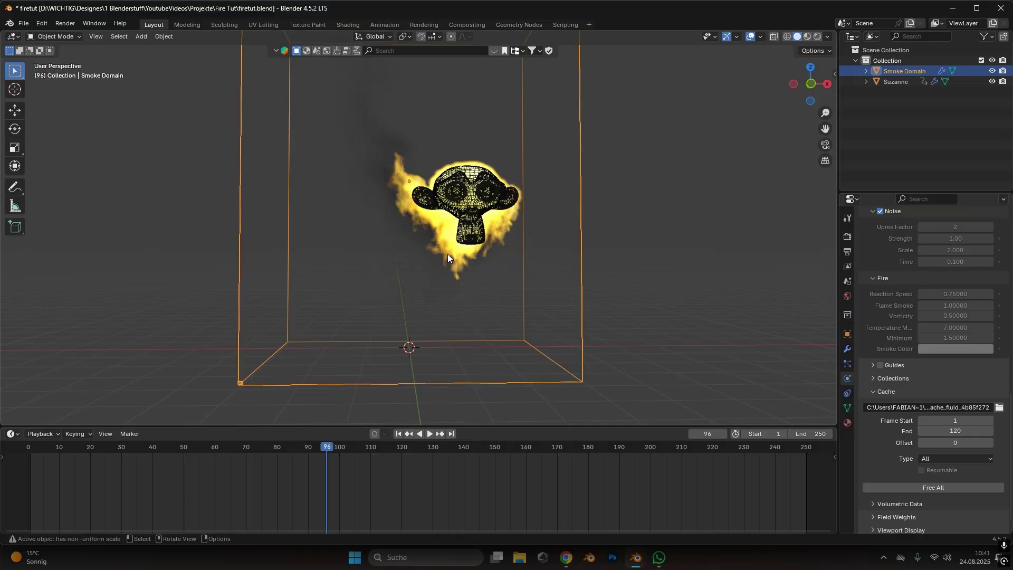
{"action": "left_click", "coordinate": [430, 434]}
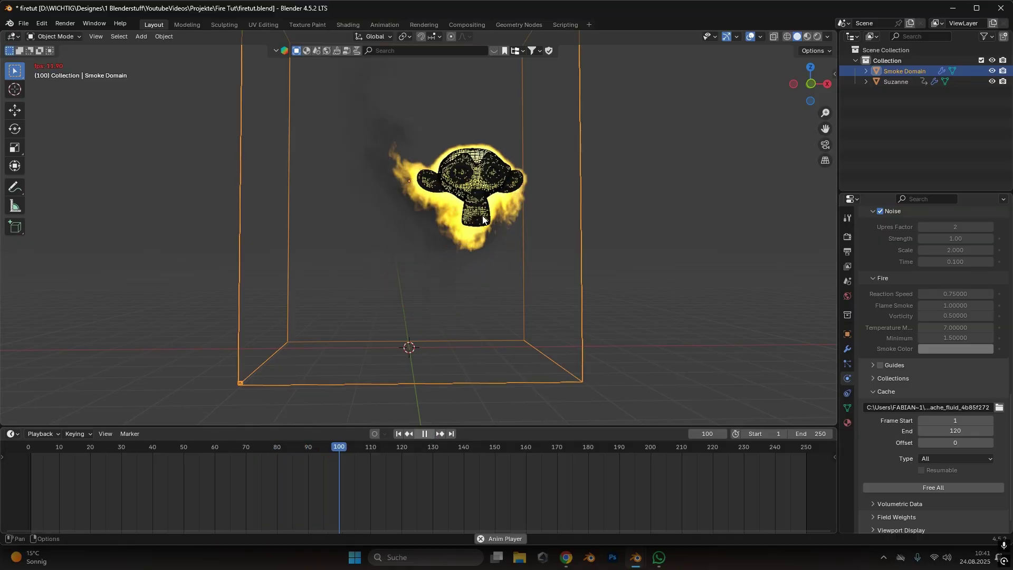
{"action": "key", "text": "Escape"}
{"action": "middle_click_drag", "start_coordinate": [420, 423], "coordinate": [543, 130]}
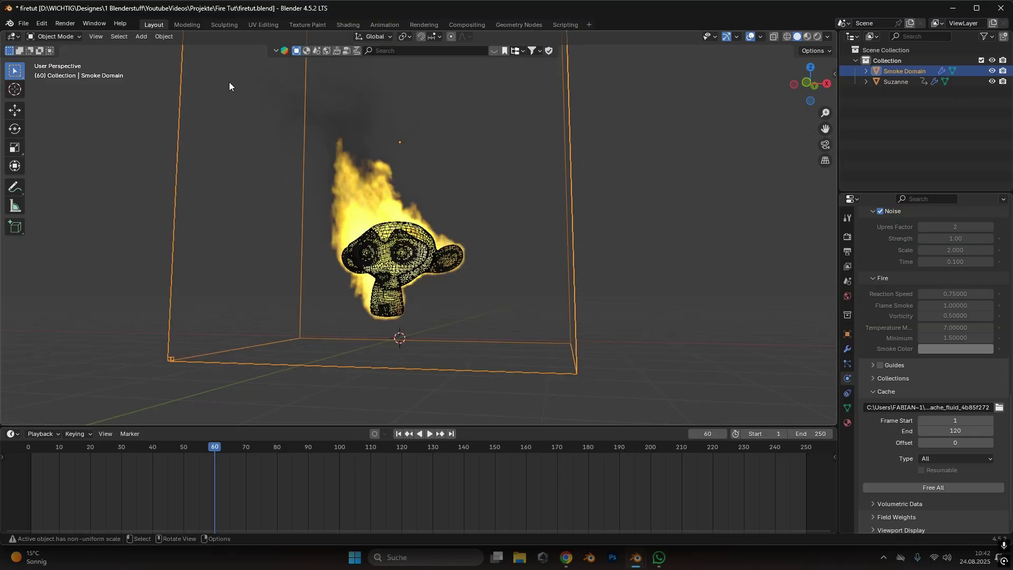
- Switch to the Shading workspace with Rendered viewport shading and Render Properties displayed
{"action": "left_click", "coordinate": [347, 25]}
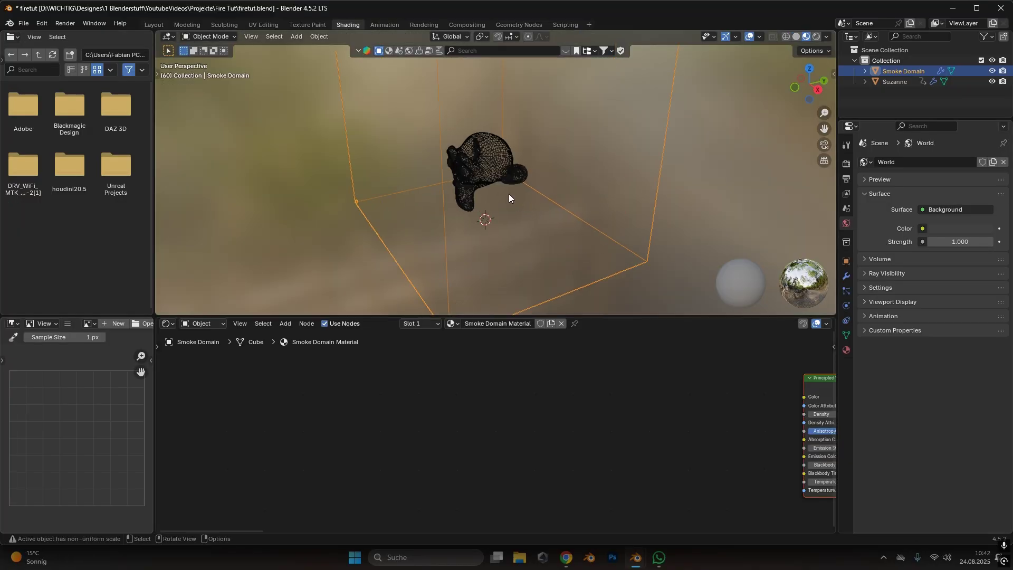
{"action": "middle_click_drag", "start_coordinate": [509, 195], "coordinate": [507, 150]}
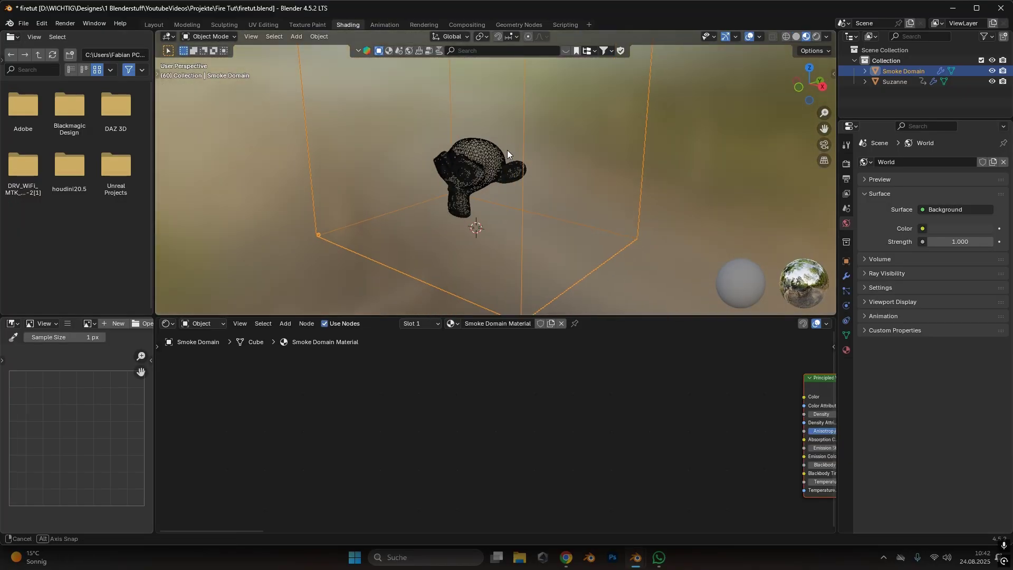
{"action": "left_click", "coordinate": [816, 37]}
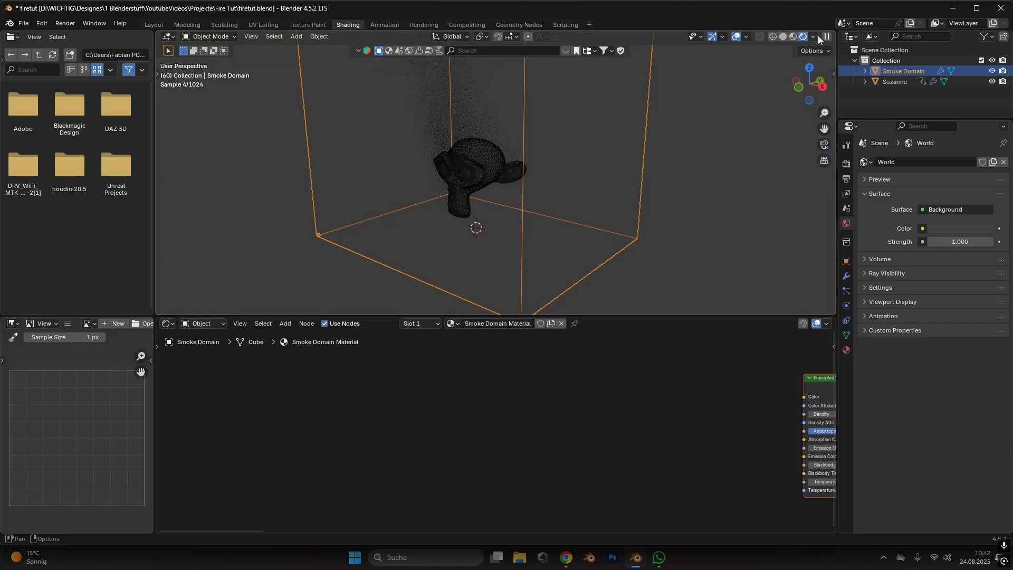
{"action": "left_click", "coordinate": [846, 163]}
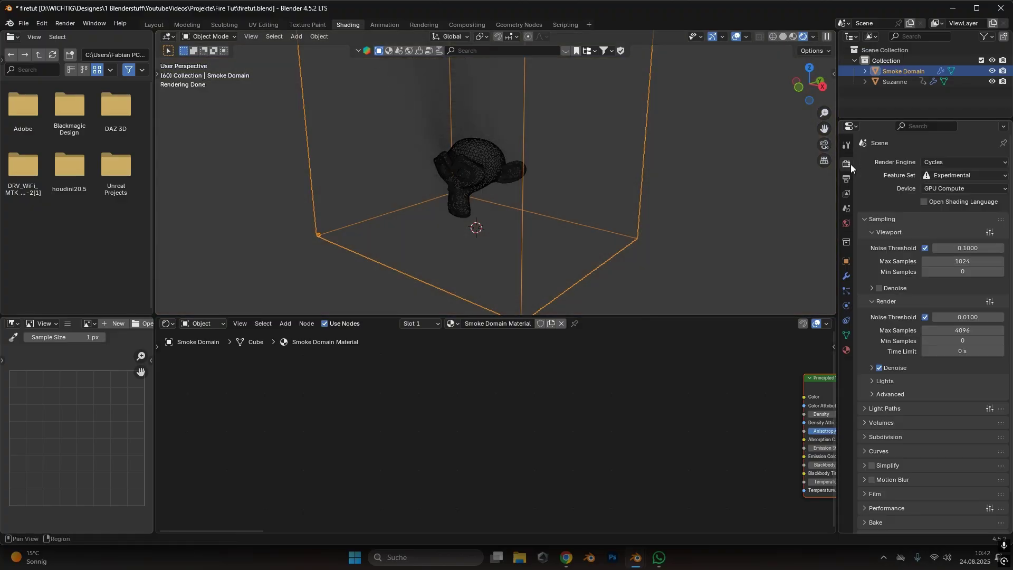
{"action": "middle_click_drag", "start_coordinate": [469, 254], "coordinate": [480, 284]}
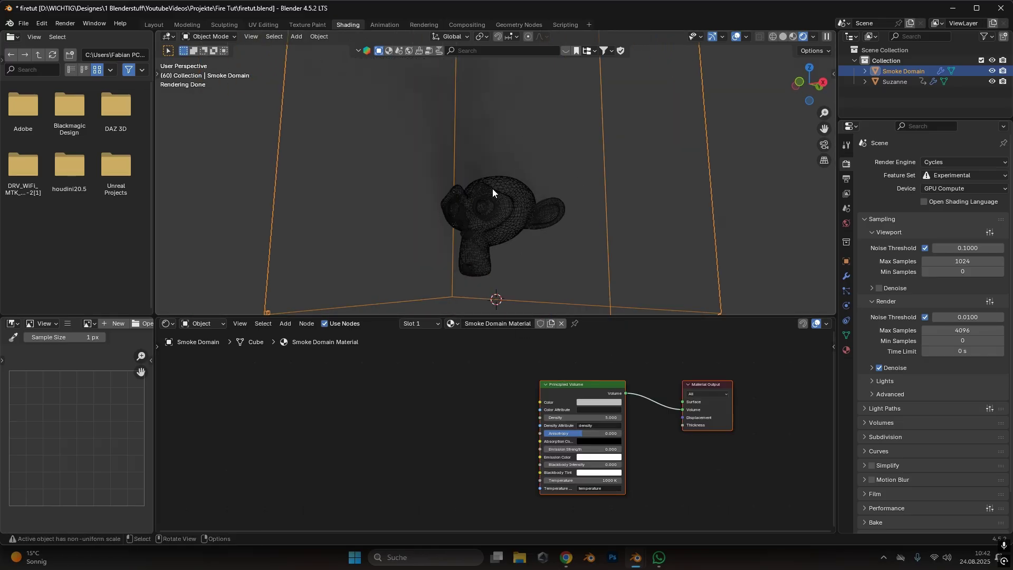
- Add an Attribute node named 'flame' and connect it to Emission Strength
{"action": "left_click", "coordinate": [458, 376]}
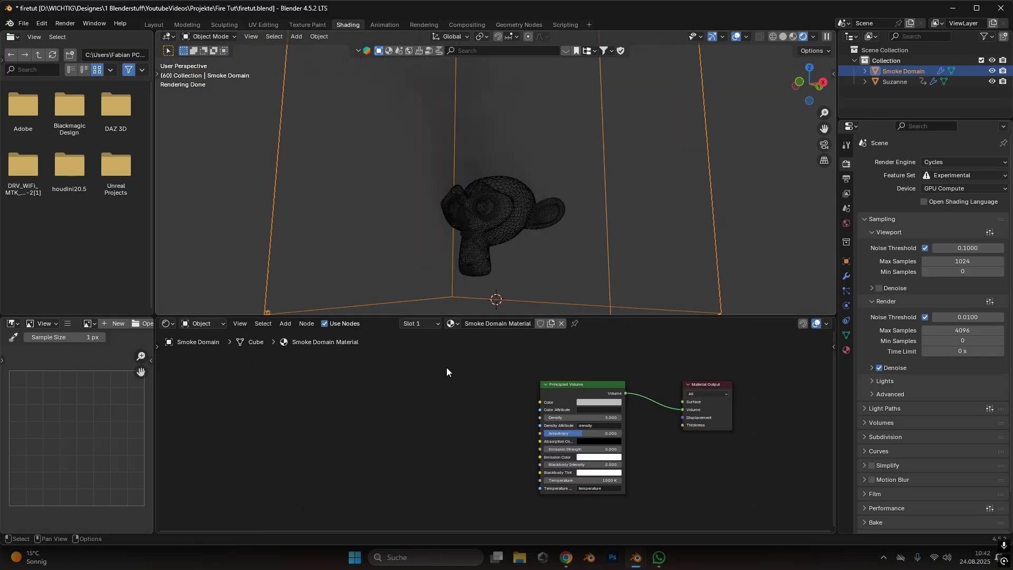
{"action": "key", "text": "shift+a"}
{"action": "type", "text": "attr"}
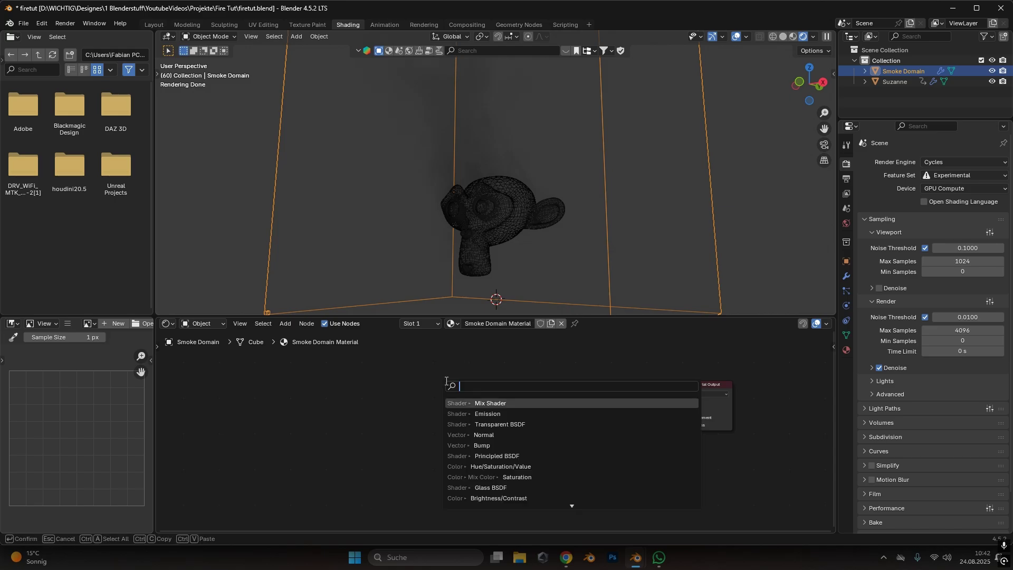
{"action": "key", "text": "Return"}
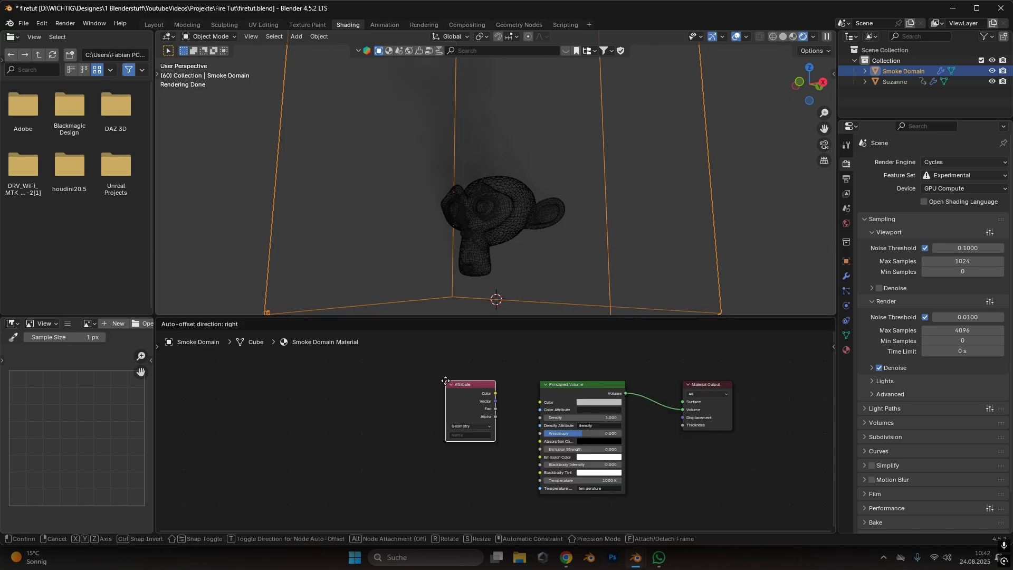
{"action": "left_click", "coordinate": [431, 455]}
{"action": "scroll", "coordinate": [431, 456], "scroll_direction": "up", "scroll_amount": 1}
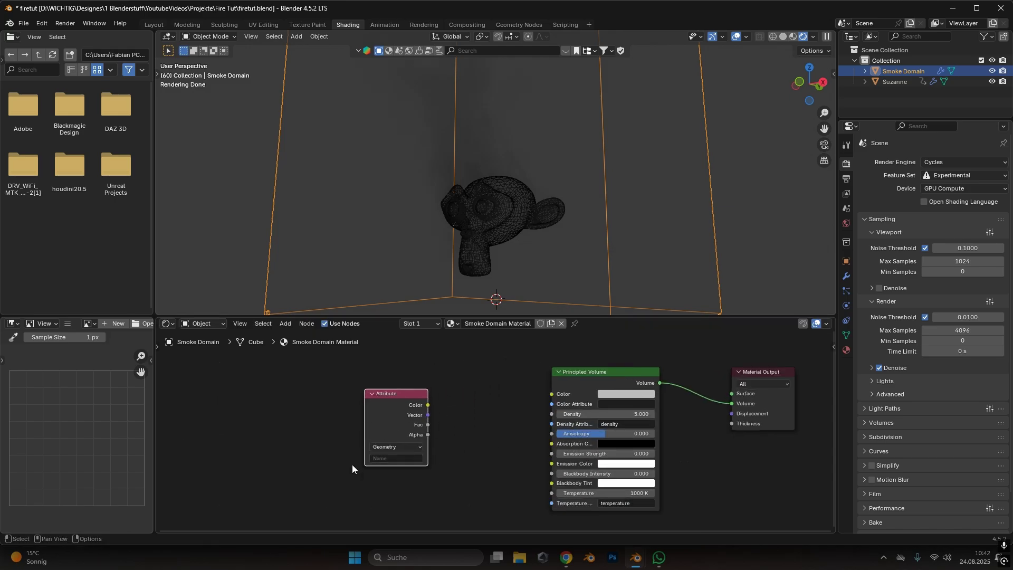
{"action": "left_click", "coordinate": [386, 455]}
{"action": "type", "text": "flame"}
{"action": "key", "text": "Return"}
{"action": "left_click_drag", "start_coordinate": [400, 404], "coordinate": [387, 410]}
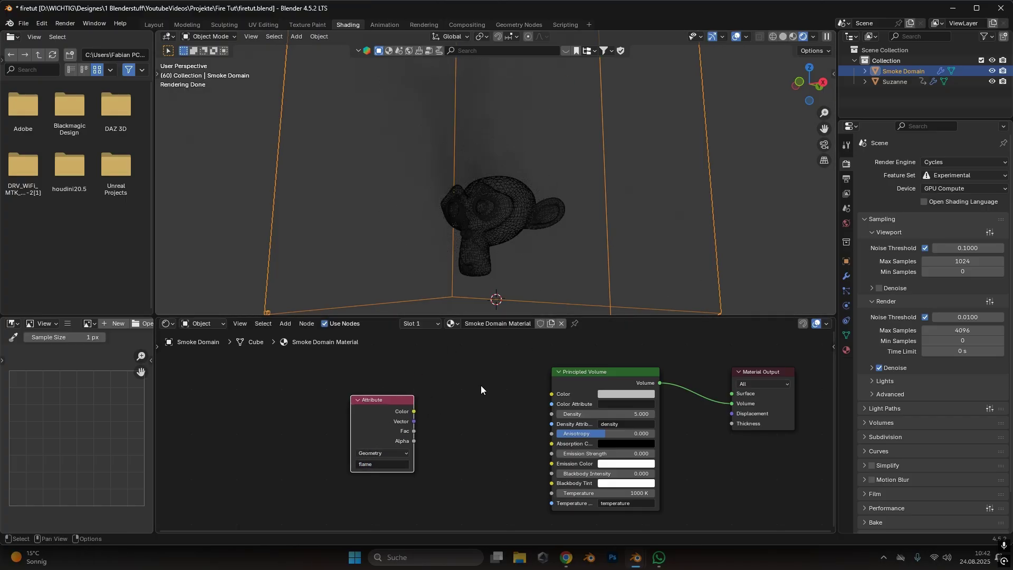
{"action": "left_click_drag", "start_coordinate": [414, 411], "coordinate": [551, 453]}
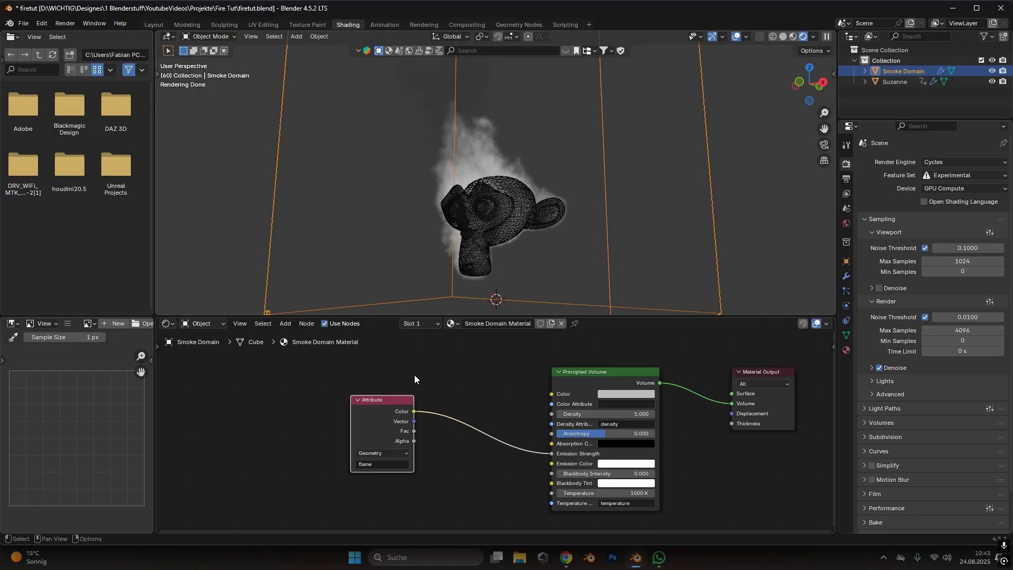
- Add a Color Ramp fed by the flame attribute and connect it to Emission Color
{"action": "key", "text": "g"}
{"action": "left_click", "coordinate": [346, 377]}
{"action": "key", "text": "shift+a"}
{"action": "type", "text": "color"}
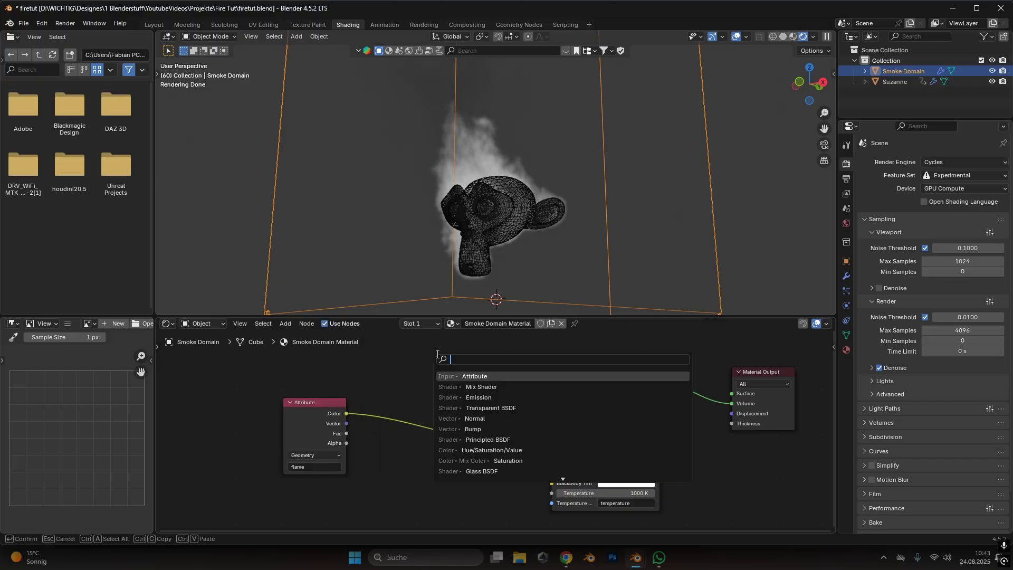
{"action": "type", "text": " ramp"}
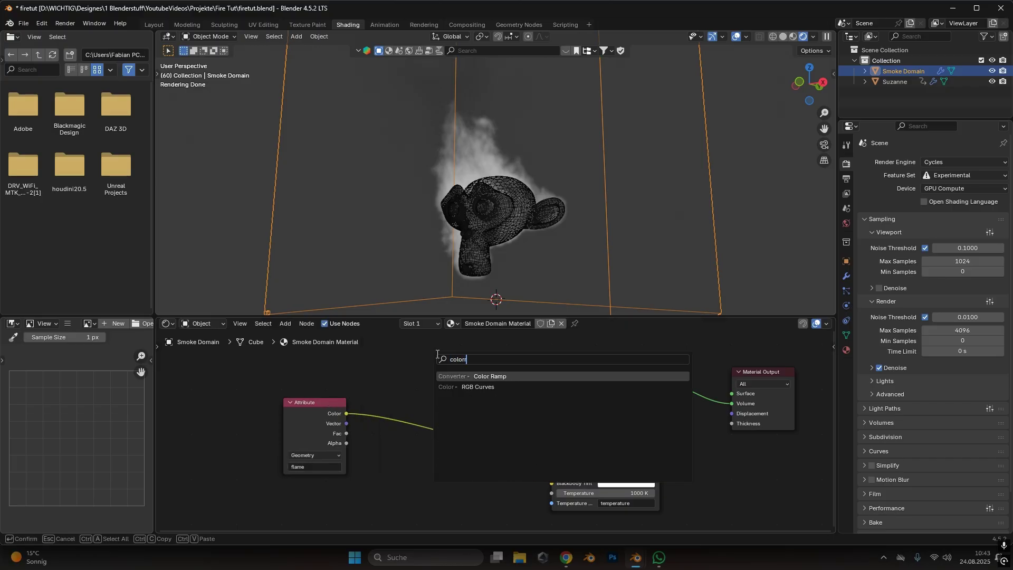
{"action": "key", "text": "Return"}
{"action": "left_click", "coordinate": [391, 469]}
{"action": "scroll", "coordinate": [391, 469], "scroll_direction": "down", "scroll_amount": 2, "text": "shift"}
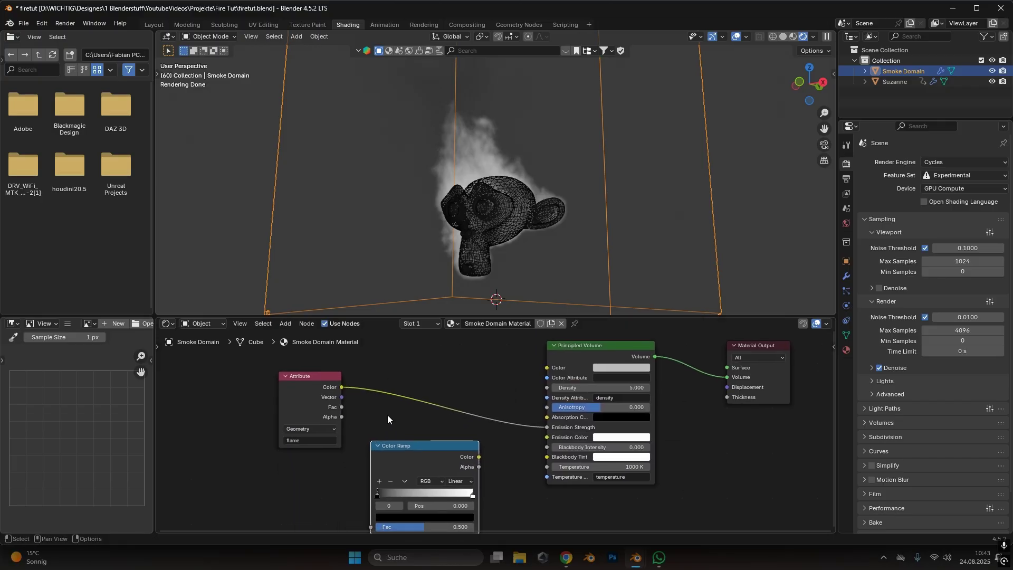
{"action": "left_click_drag", "start_coordinate": [341, 391], "coordinate": [369, 483]}
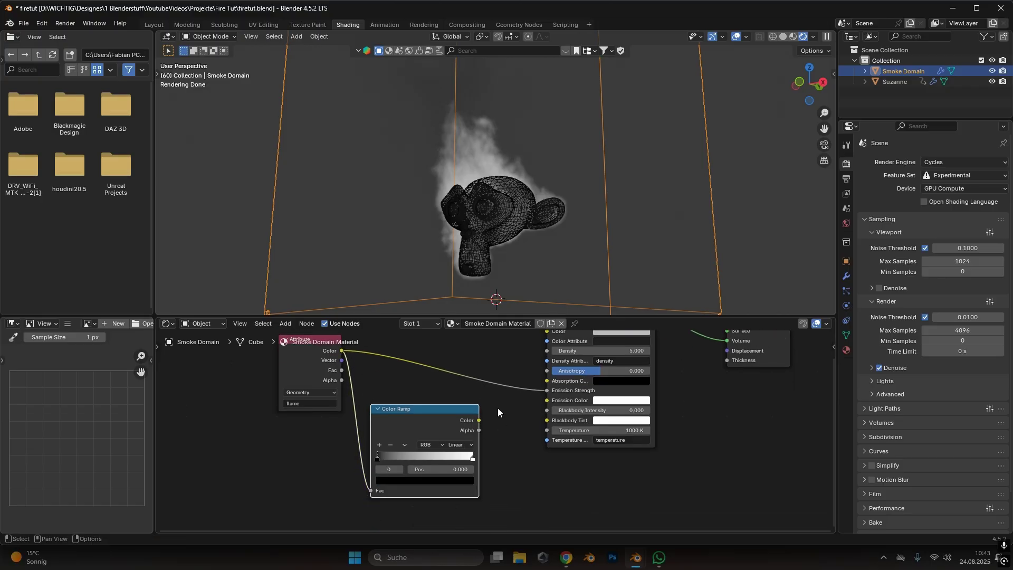
{"action": "middle_click_drag", "start_coordinate": [498, 408], "coordinate": [476, 443]}
{"action": "left_click_drag", "start_coordinate": [466, 447], "coordinate": [535, 424]}
{"action": "left_click_drag", "start_coordinate": [416, 438], "coordinate": [430, 430]}
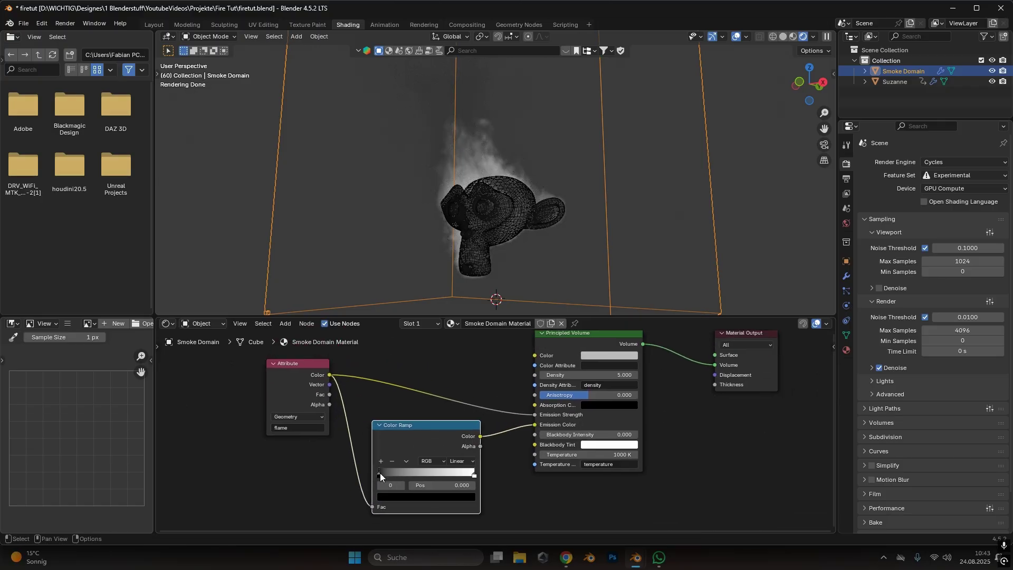
- Make the ramp's left stop orange-red and the right stop pale peach near the middle
{"action": "left_click", "coordinate": [403, 497]}
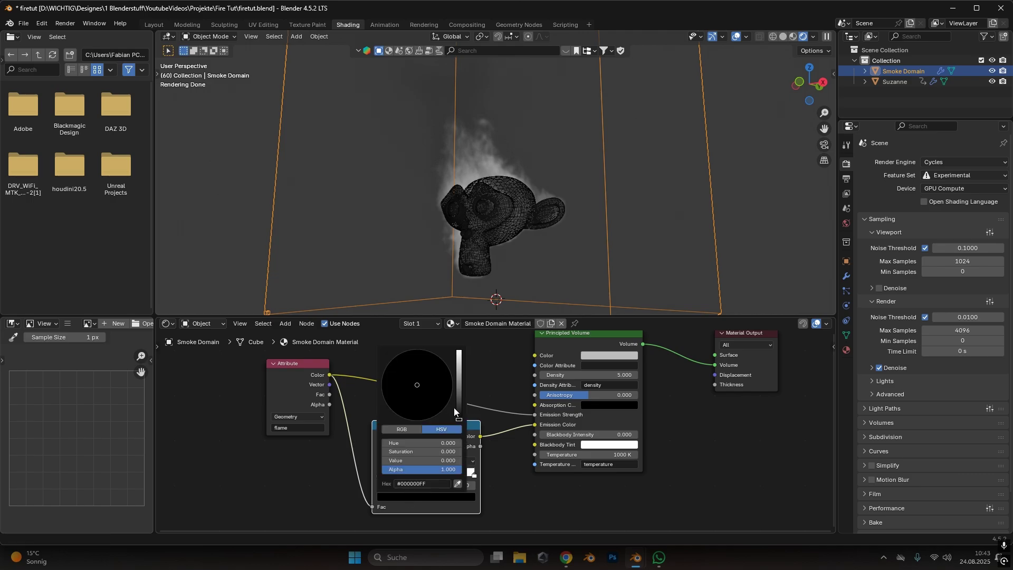
{"action": "left_click_drag", "start_coordinate": [457, 412], "coordinate": [458, 350]}
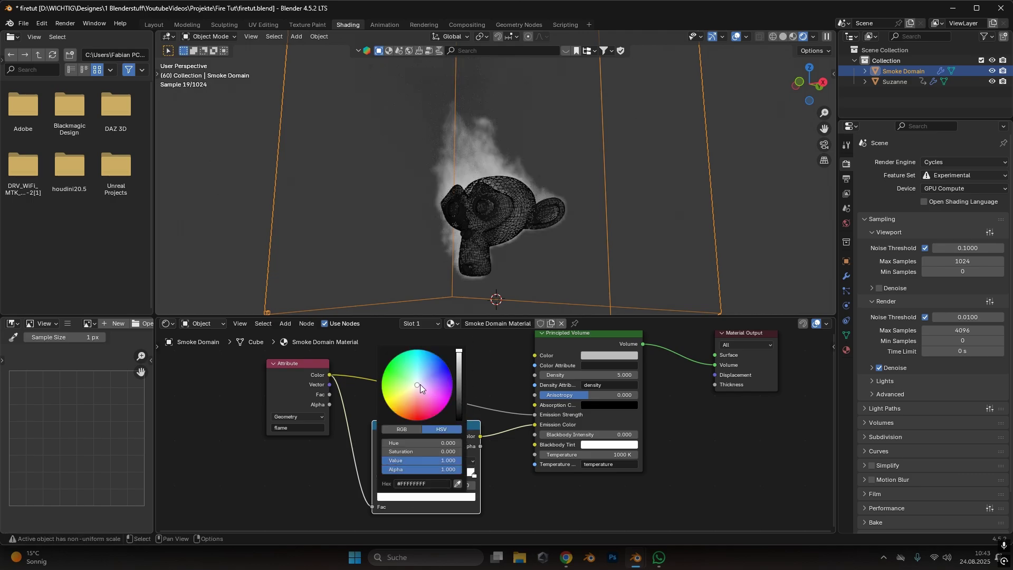
{"action": "left_click_drag", "start_coordinate": [419, 386], "coordinate": [404, 411]}
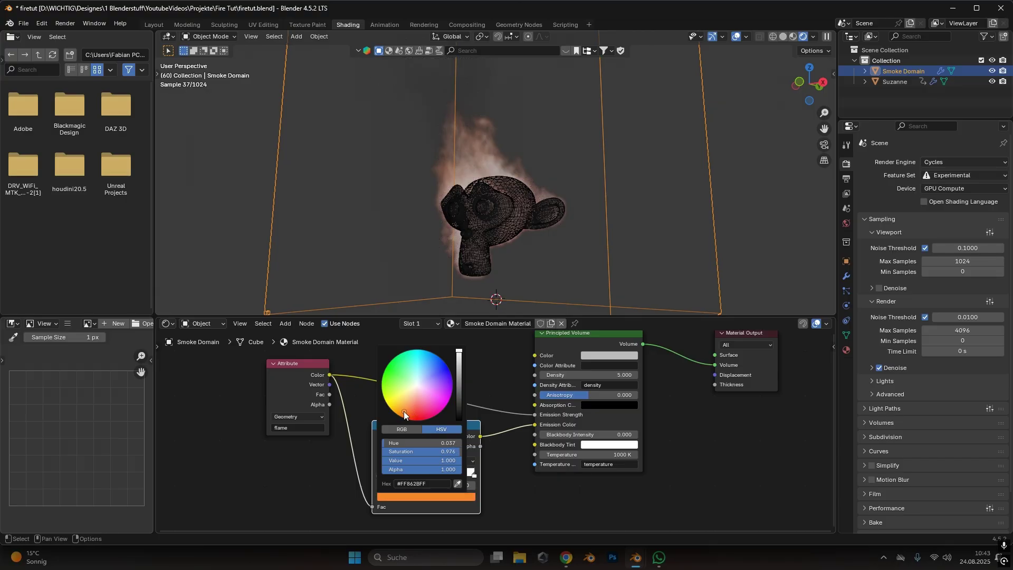
{"action": "left_click", "coordinate": [475, 473]}
{"action": "left_click", "coordinate": [451, 497]}
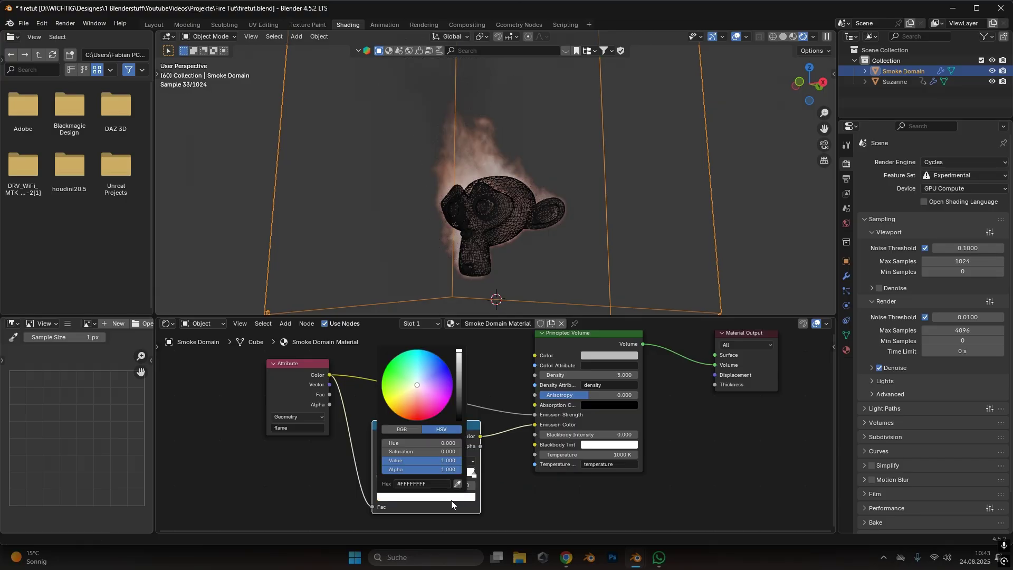
{"action": "mouse_move", "coordinate": [413, 392]}
{"action": "left_mouse_down"}
{"action": "mouse_move", "coordinate": [409, 408]}
{"action": "mouse_move", "coordinate": [413, 397]}
{"action": "left_mouse_up"}
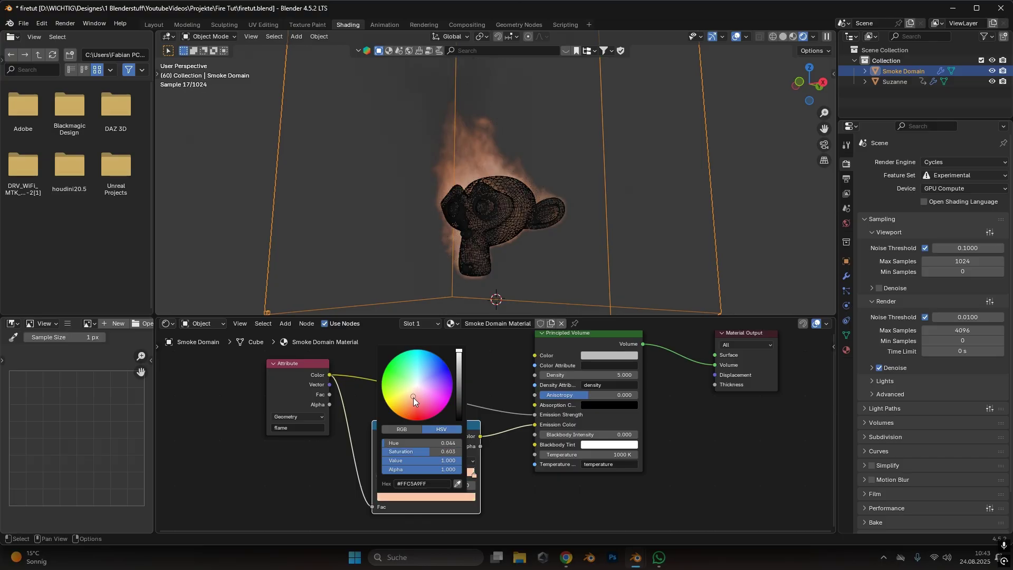
{"action": "mouse_move", "coordinate": [469, 472]}
{"action": "left_mouse_down"}
{"action": "mouse_move", "coordinate": [426, 473]}
{"action": "mouse_move", "coordinate": [486, 481]}
{"action": "left_mouse_up"}
- Add a near-black third stop at 0.927 and shift the orange stop to 0.205
{"action": "left_click", "coordinate": [381, 461]}
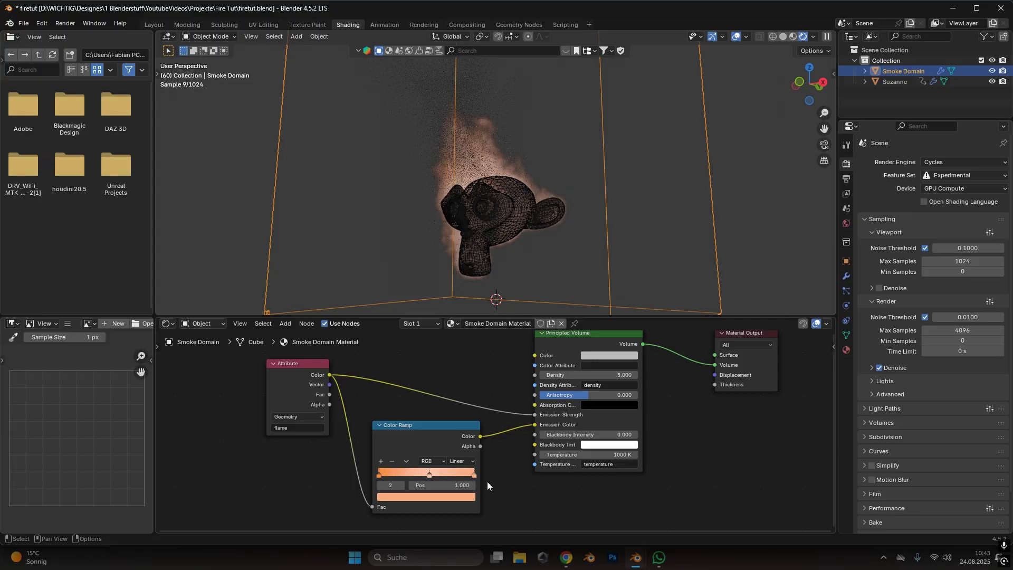
{"action": "left_click", "coordinate": [457, 499]}
{"action": "left_click_drag", "start_coordinate": [459, 352], "coordinate": [473, 414]}
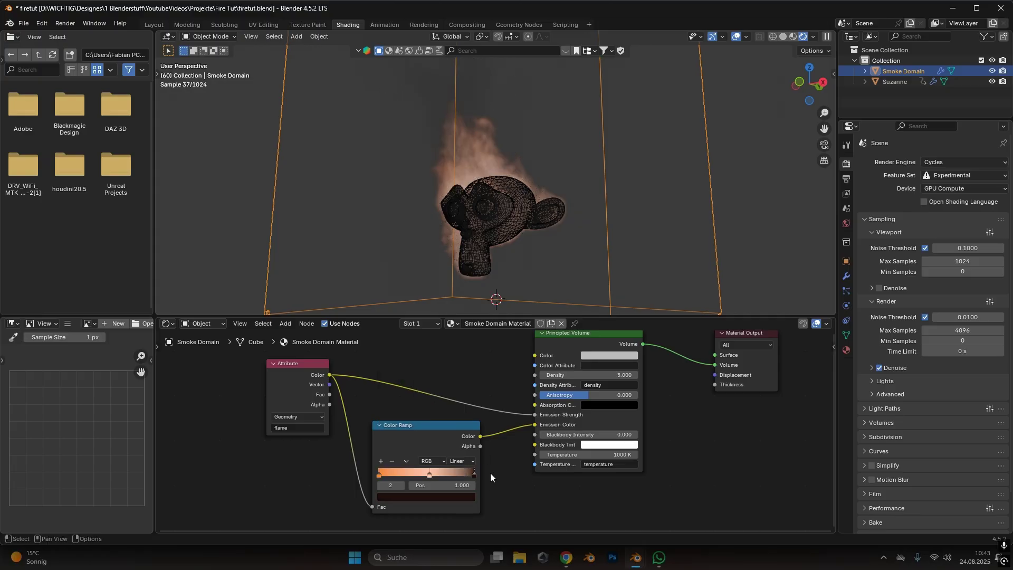
{"action": "left_click_drag", "start_coordinate": [473, 475], "coordinate": [466, 475]}
{"action": "key", "text": "g"}
{"action": "left_click", "coordinate": [425, 471]}
{"action": "left_click_drag", "start_coordinate": [377, 472], "coordinate": [396, 472]}
{"action": "key", "text": "Home"}
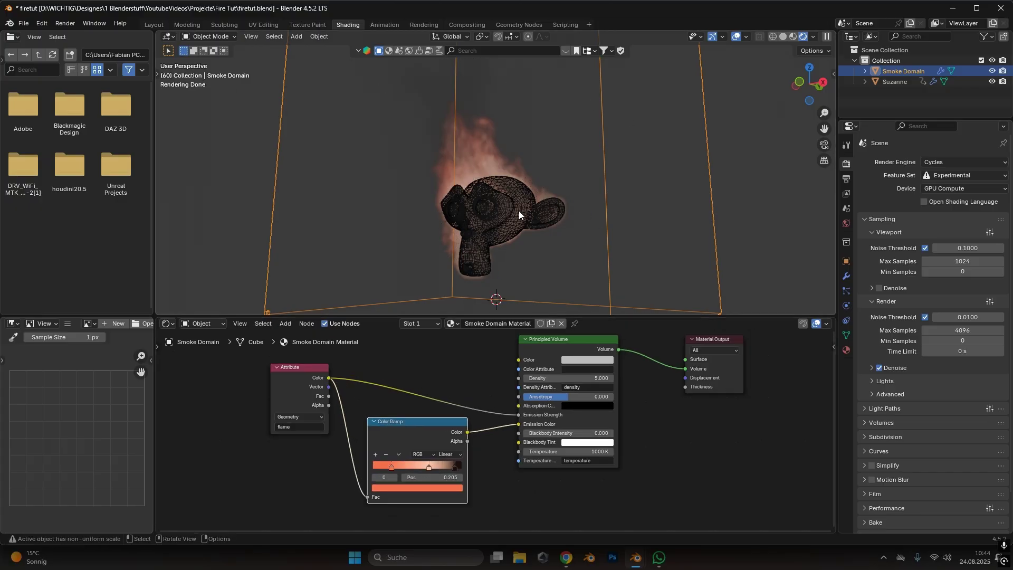
- Hide viewport overlays and insert a Multiply Math node on the Emission Strength link
{"action": "left_click", "coordinate": [736, 38]}
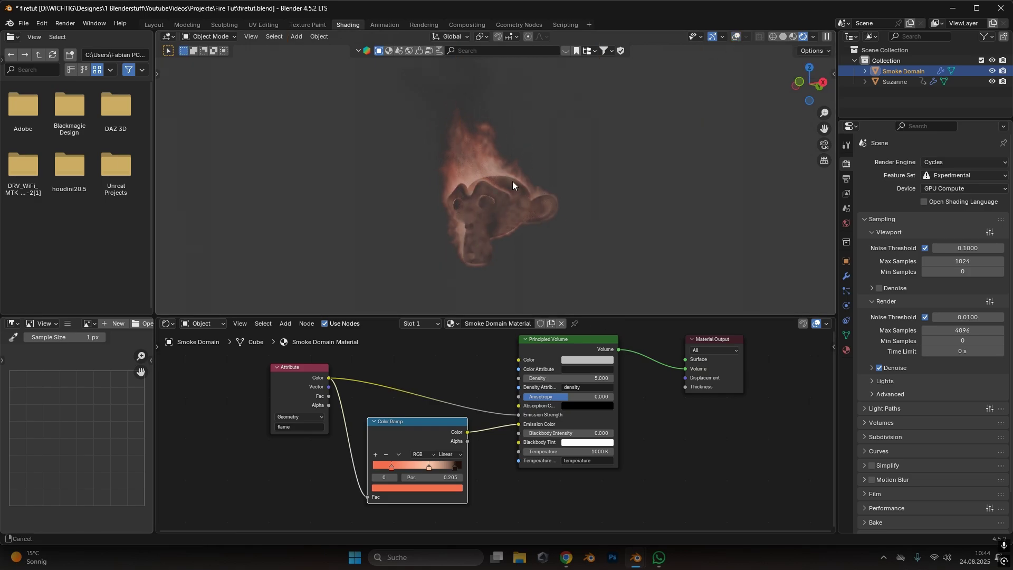
{"action": "middle_click_drag", "start_coordinate": [408, 328], "coordinate": [413, 353]}
{"action": "key", "text": "shift+a"}
{"action": "type", "text": "ma"}
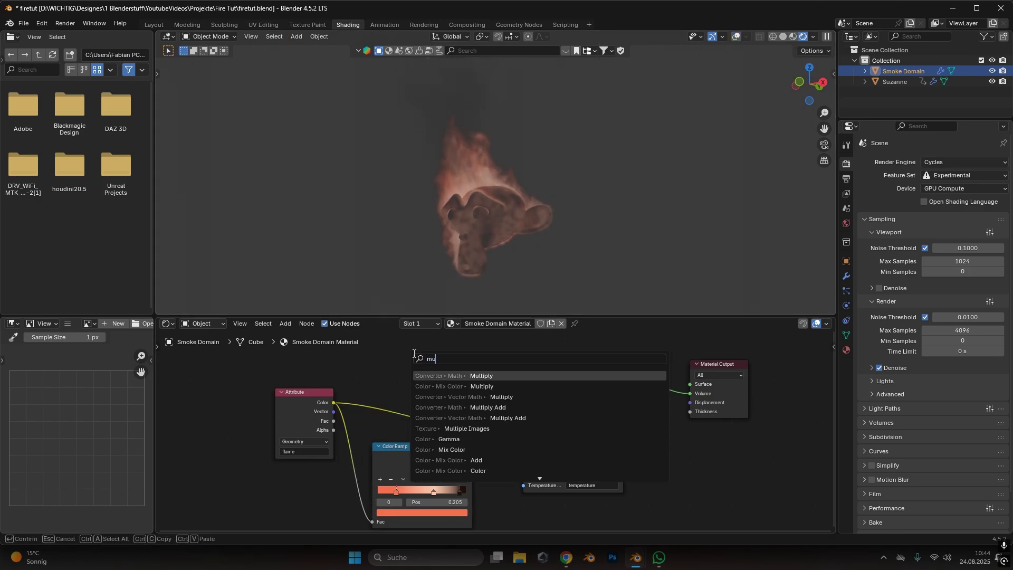
{"action": "type", "text": "t"}
{"action": "key", "text": "Return"}
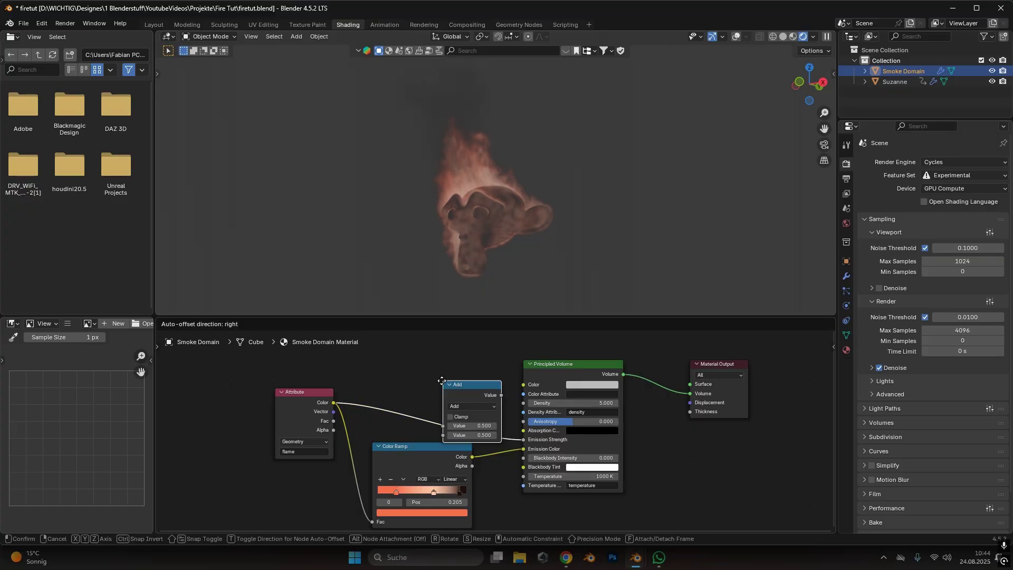
{"action": "left_click", "coordinate": [457, 379]}
{"action": "left_click", "coordinate": [458, 378]}
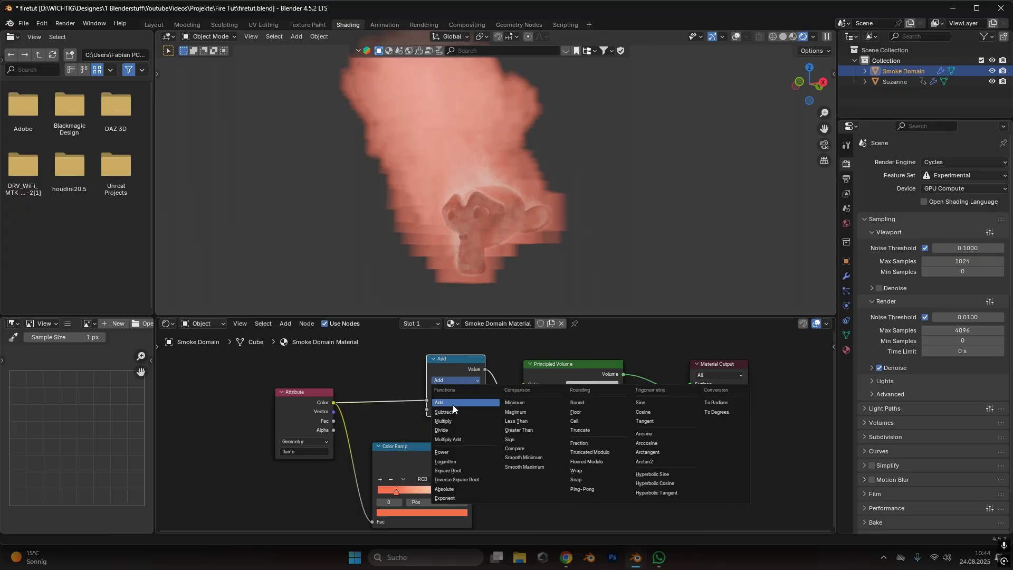
{"action": "left_click", "coordinate": [455, 419]}
- Set the Multiply value to 5 after trying 10, and move the Attribute node further left
{"action": "left_click_drag", "start_coordinate": [448, 409], "coordinate": [447, 406]}
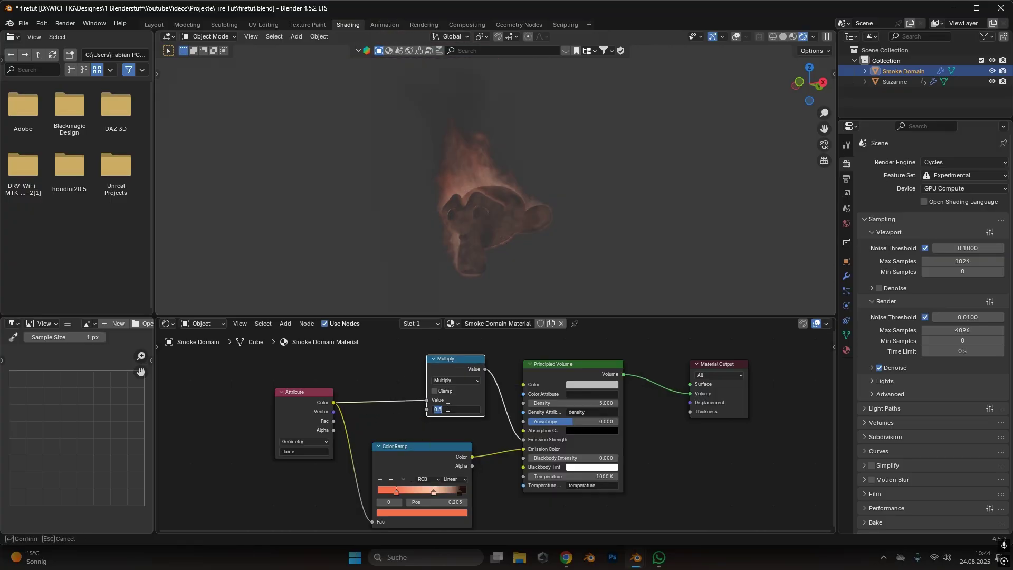
{"action": "type", "text": "10"}
{"action": "key", "text": "Return"}
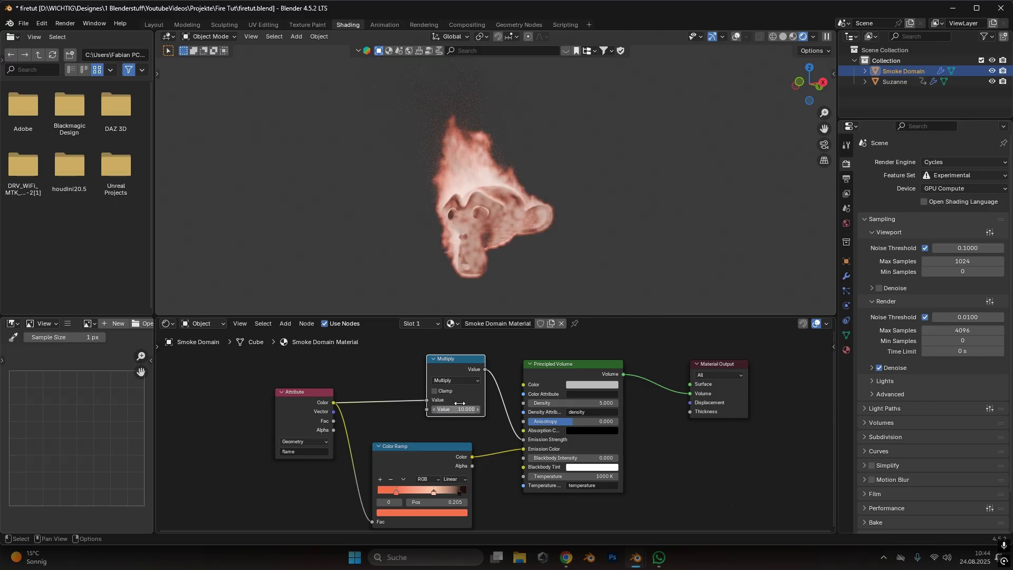
{"action": "mouse_move", "coordinate": [467, 408]}
{"action": "left_mouse_down"}
{"action": "mouse_move", "coordinate": [454, 407]}
{"action": "mouse_move", "coordinate": [467, 408]}
{"action": "left_mouse_up"}
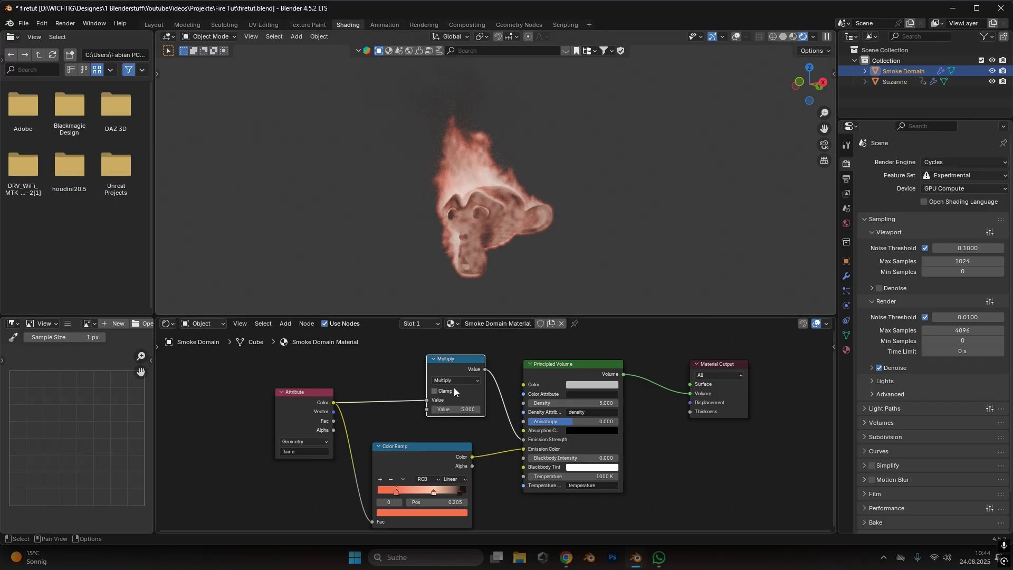
{"action": "middle_click_drag", "start_coordinate": [333, 376], "coordinate": [448, 372]}
{"action": "left_click_drag", "start_coordinate": [385, 391], "coordinate": [298, 387]}
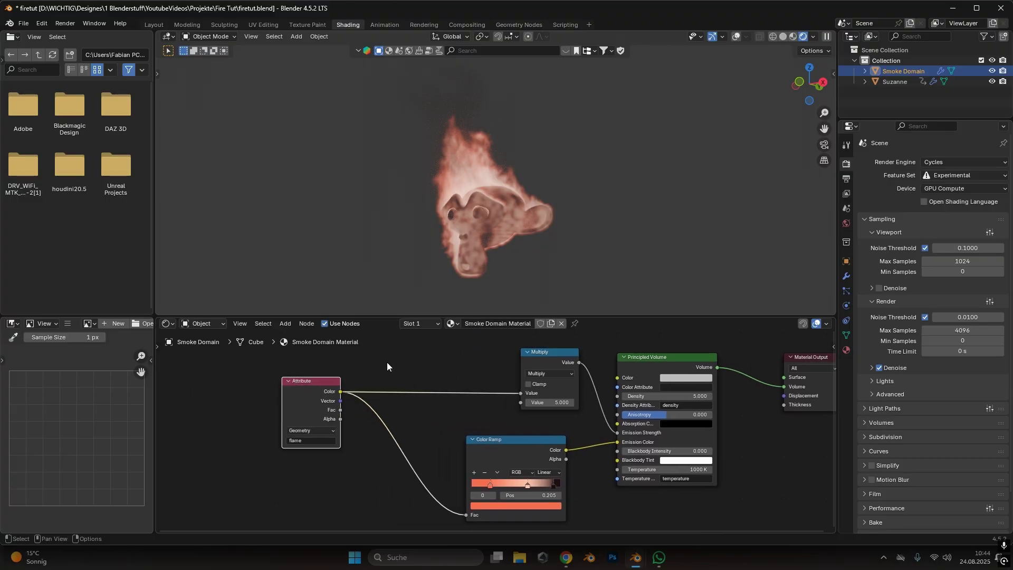
{"action": "key", "text": "shift+a"}
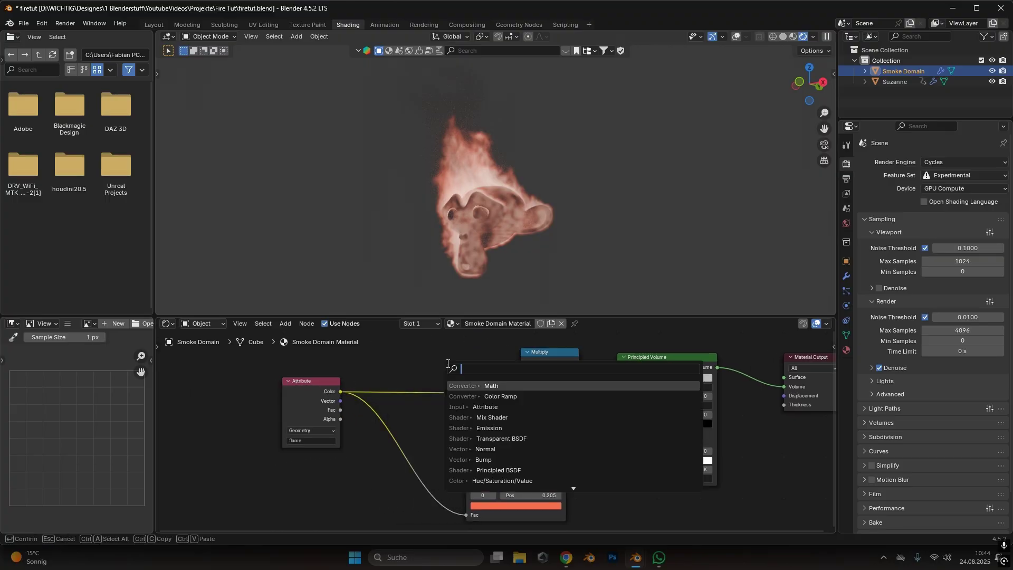
- Add a Color Ramp node between the Attribute Color and the Multiply node's Value input
{"action": "type", "text": "color"}
{"action": "key", "text": "Down"}
{"action": "key", "text": "Down"}
{"action": "key", "text": "Down"}
{"action": "key", "text": "Down"}
{"action": "key", "text": "Return"}
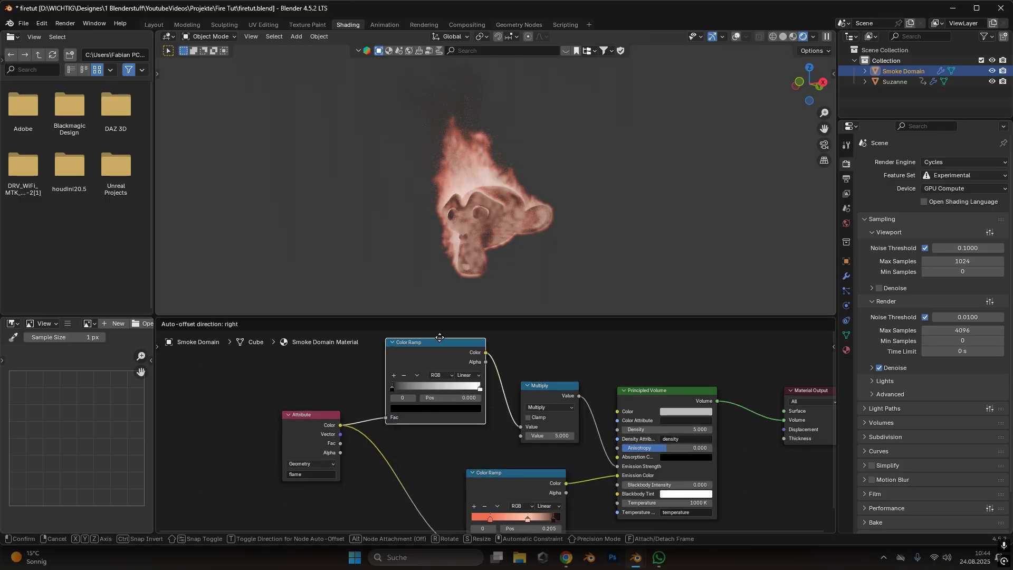
{"action": "left_click", "coordinate": [439, 337]}
- Try moving the ramp's black and white stops, then undo both moves
{"action": "left_click_drag", "start_coordinate": [392, 390], "coordinate": [438, 391]}
{"action": "key", "text": "ctrl+z"}
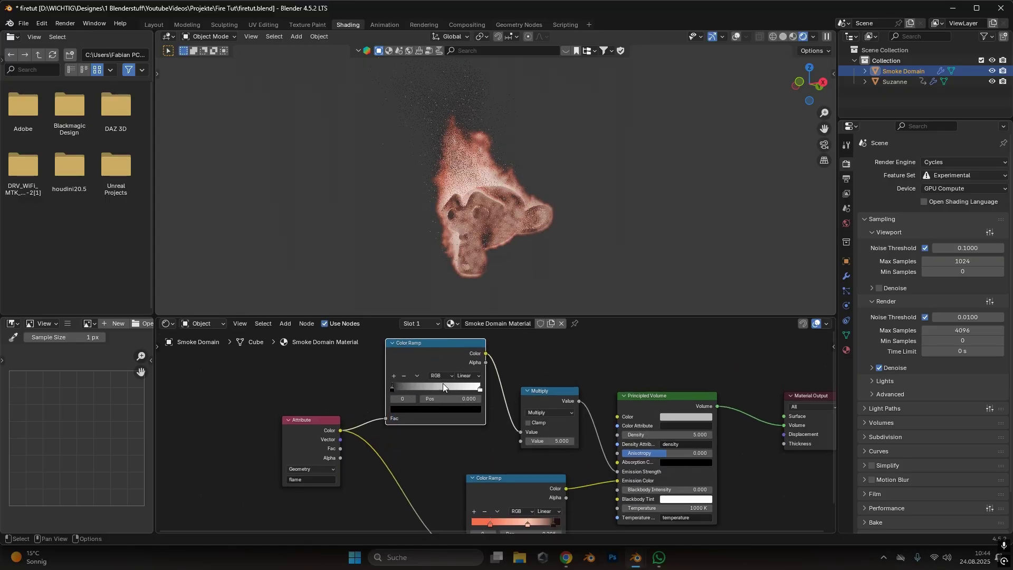
{"action": "left_click_drag", "start_coordinate": [480, 390], "coordinate": [414, 399]}
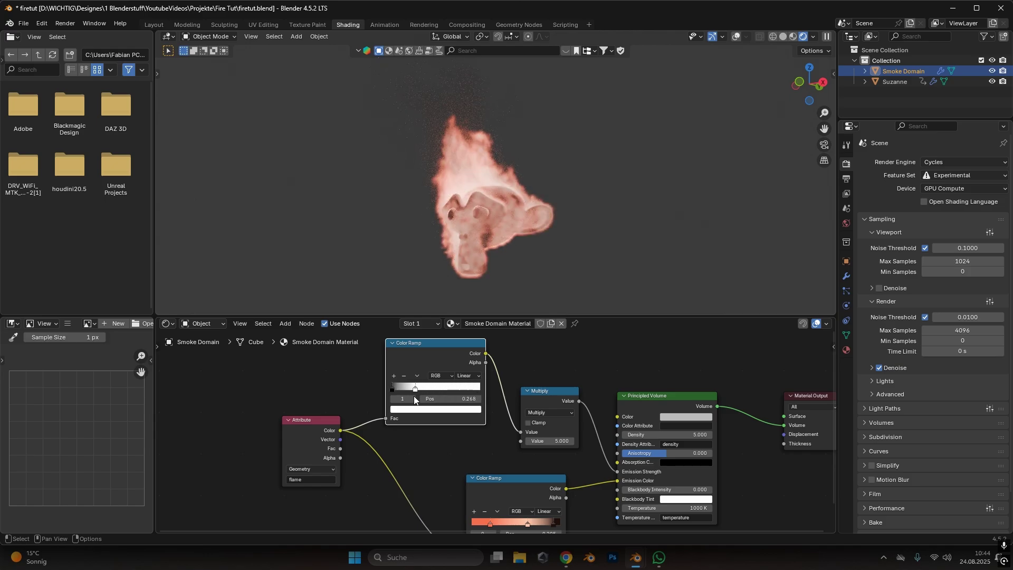
{"action": "key", "text": "ctrl+z"}
{"action": "left_click", "coordinate": [813, 37]}
- Pick a preview lighting environment and recentre the view on the burning monkey
{"action": "left_click", "coordinate": [811, 159]}
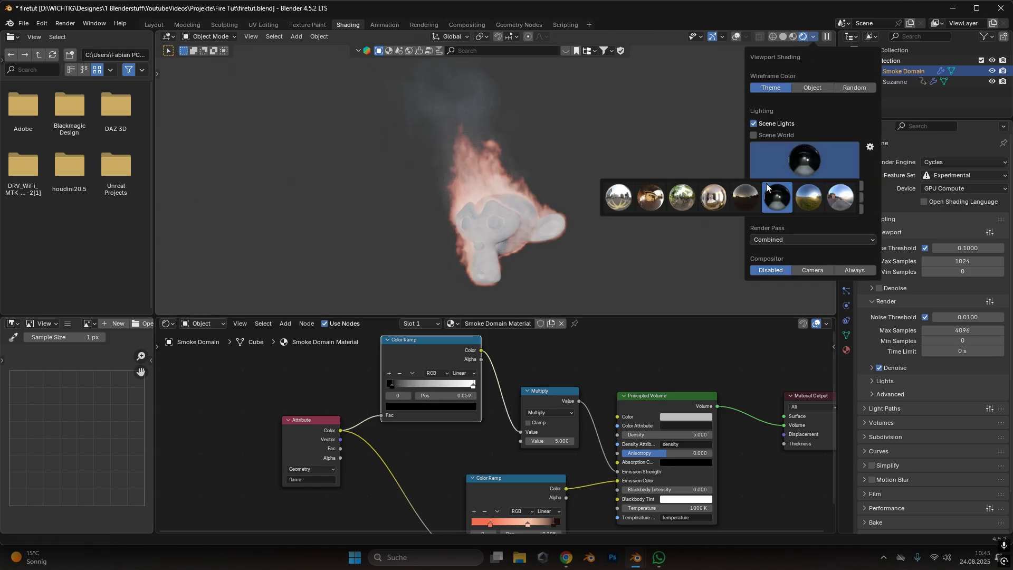
{"action": "left_click", "coordinate": [812, 158]}
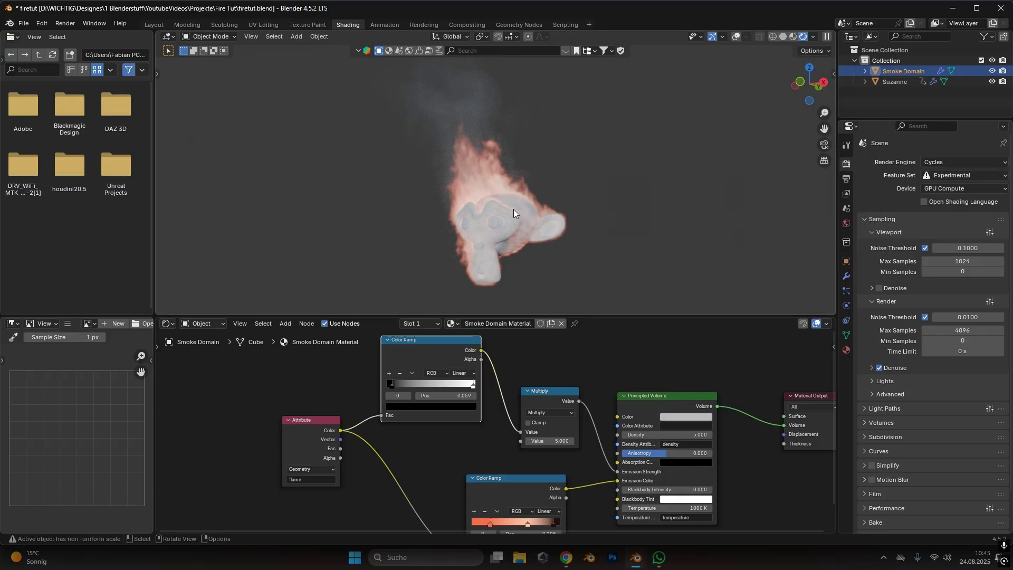
{"action": "middle_click_drag", "start_coordinate": [534, 224], "coordinate": [533, 211], "text": "shift"}
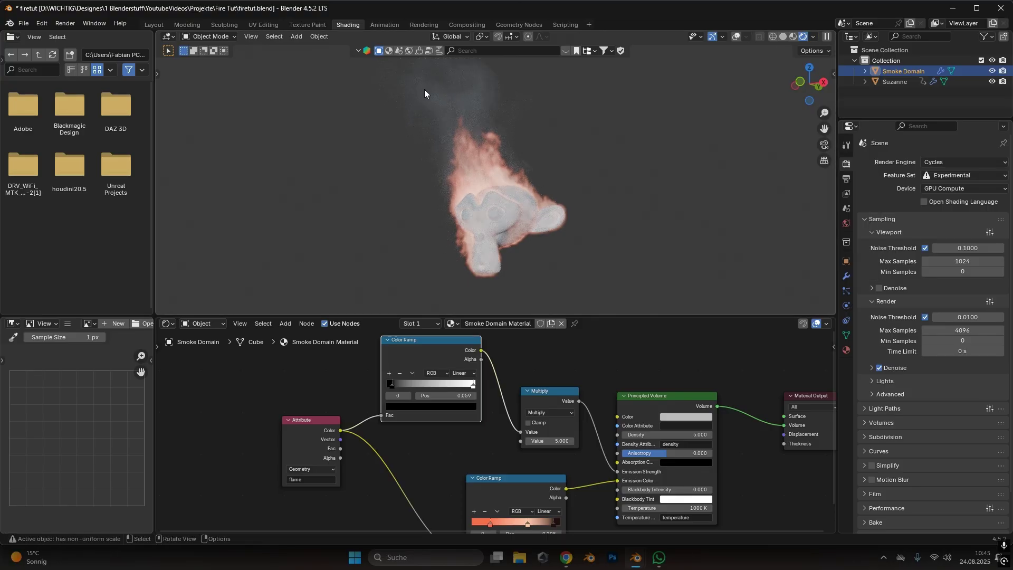
{"action": "scroll", "coordinate": [633, 434], "scroll_direction": "up", "scroll_amount": 3}
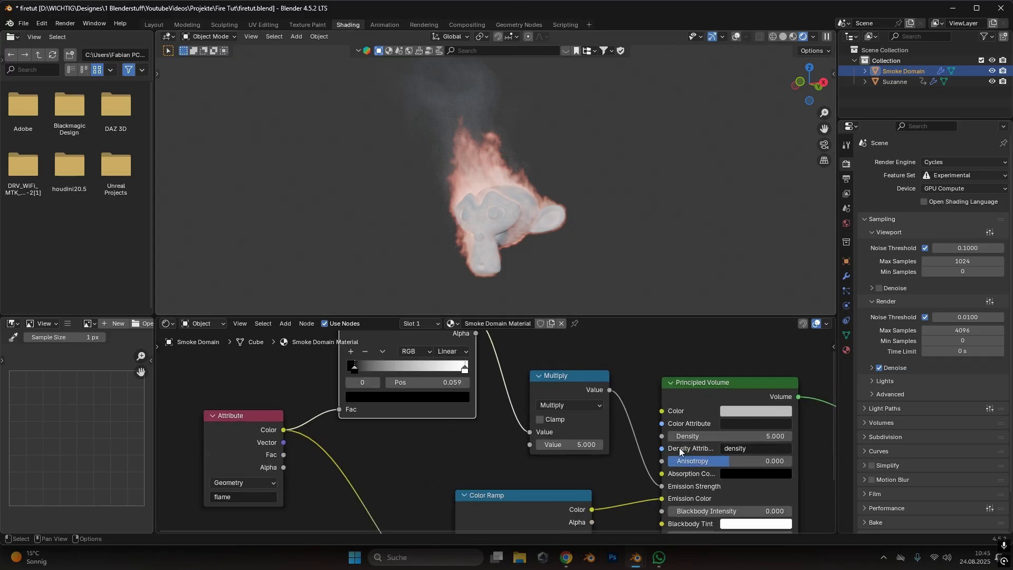
- Set the smoke's Principled Volume Density to 10
{"action": "middle_click_drag", "start_coordinate": [633, 434], "coordinate": [457, 430]}
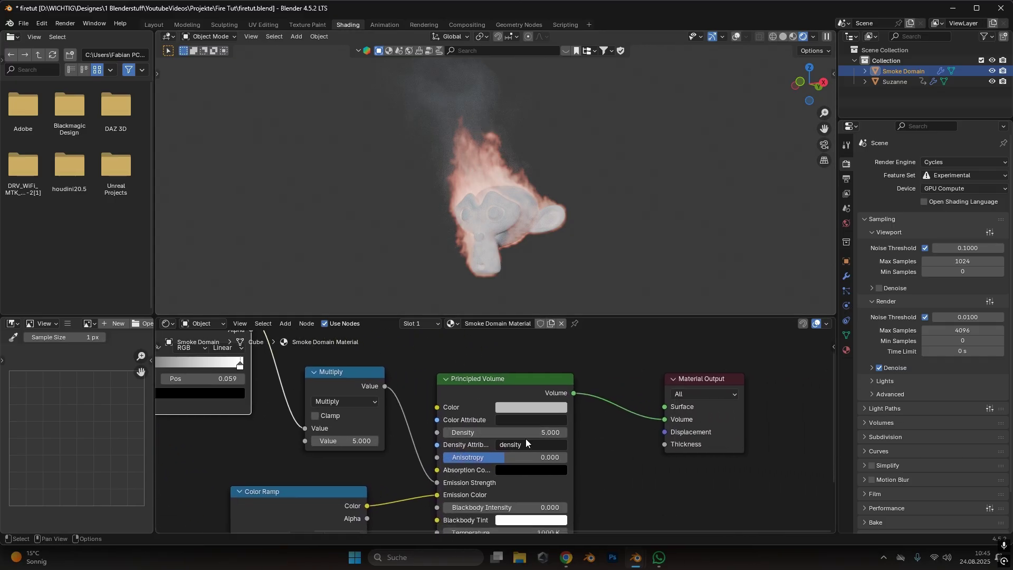
{"action": "left_click", "coordinate": [538, 431]}
{"action": "type", "text": "10"}
{"action": "key", "text": "Return"}
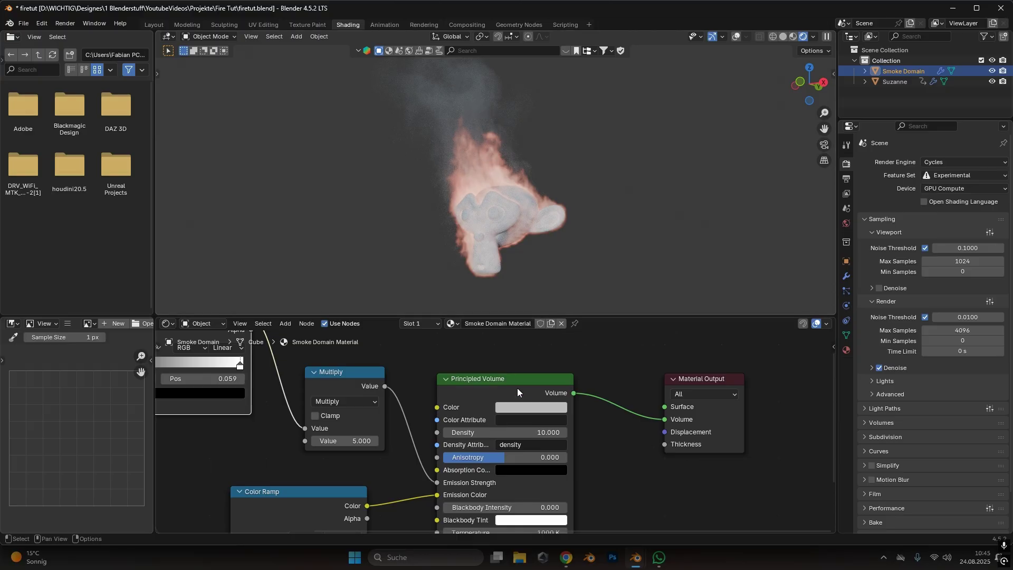
- Adjust the smoke's grey colour, darkening it and then lightening it slightly
{"action": "left_click", "coordinate": [524, 407]}
{"action": "left_click_drag", "start_coordinate": [599, 246], "coordinate": [603, 268]}
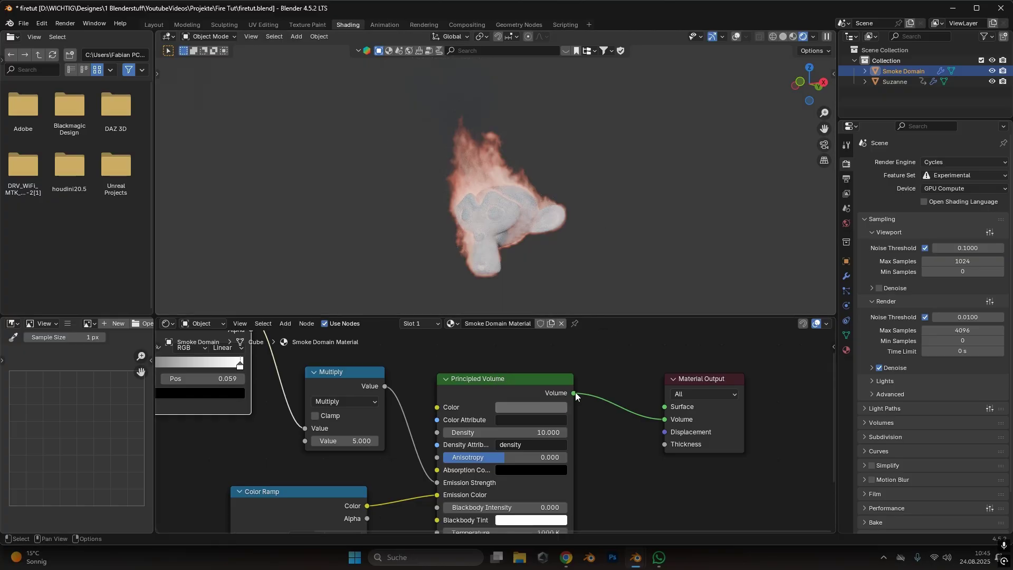
{"action": "left_click", "coordinate": [548, 407]}
{"action": "left_click_drag", "start_coordinate": [599, 271], "coordinate": [611, 256]}
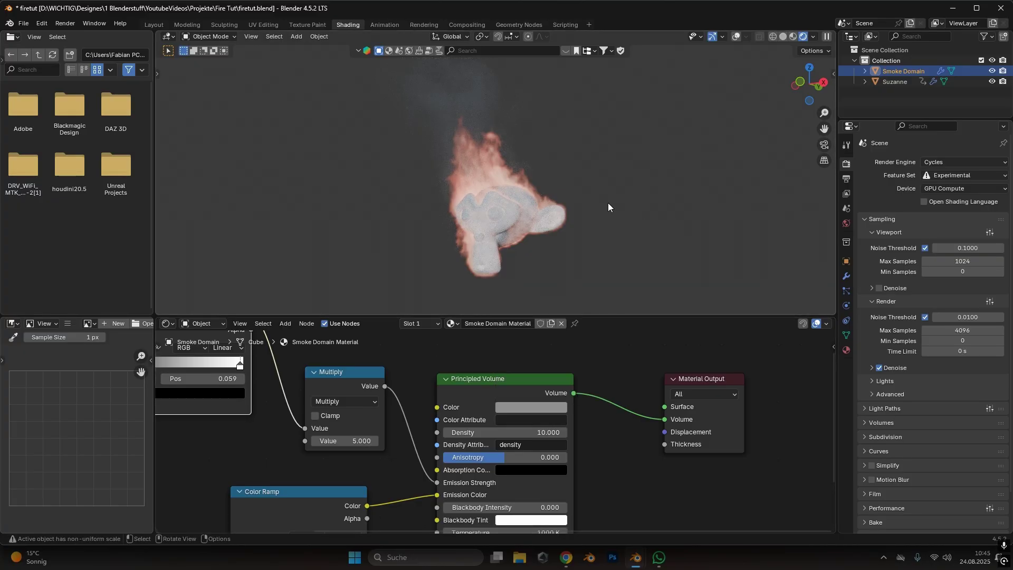
- Toggle Scene World lighting in the viewport and select Suzanne
{"action": "left_click", "coordinate": [815, 36]}
{"action": "left_click", "coordinate": [770, 134]}
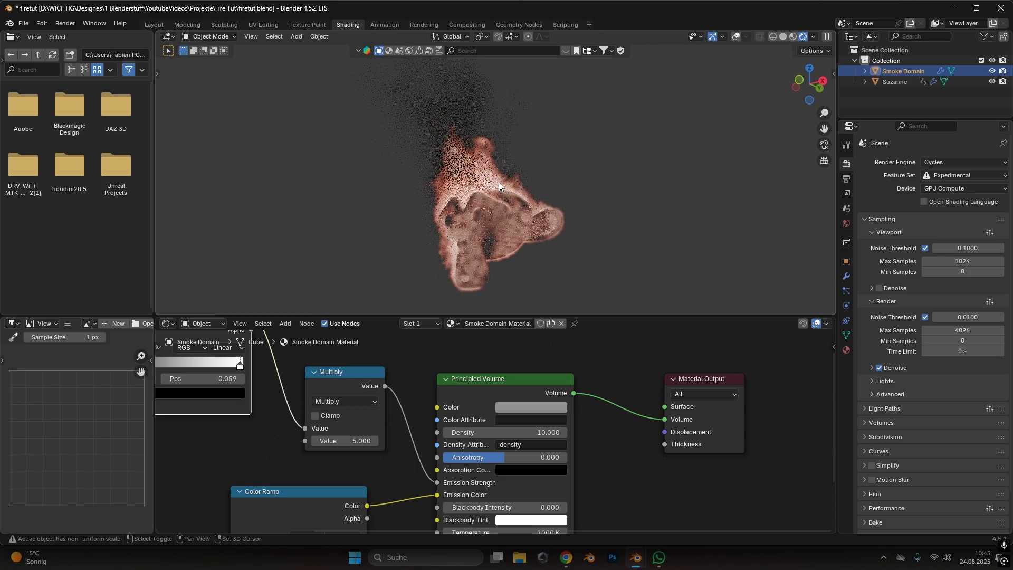
{"action": "left_click", "coordinate": [507, 204]}
- Search the assets for 'coal' and apply the Very hot coal material to Suzanne
{"action": "left_click", "coordinate": [482, 51]}
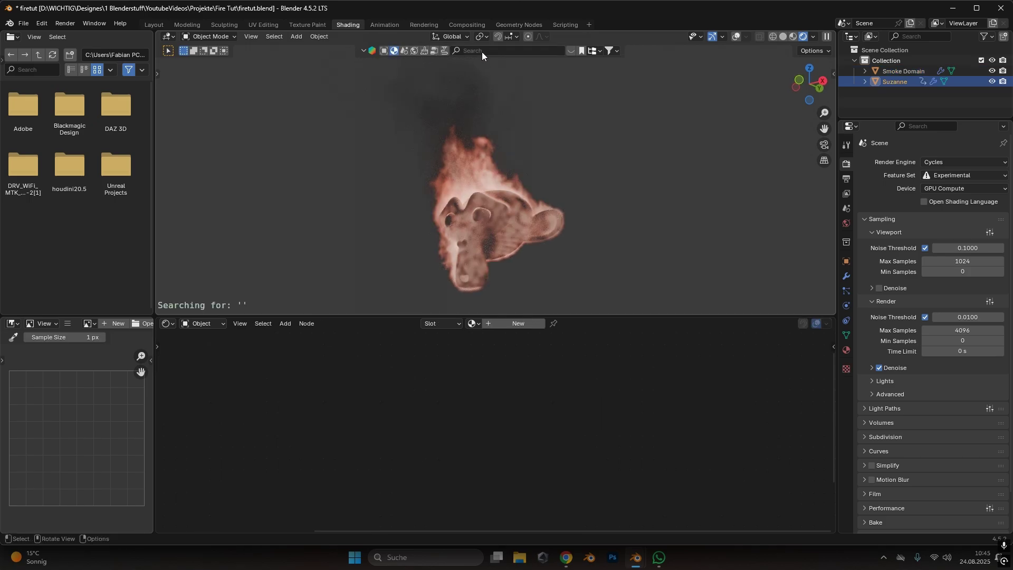
{"action": "type", "text": "coal"}
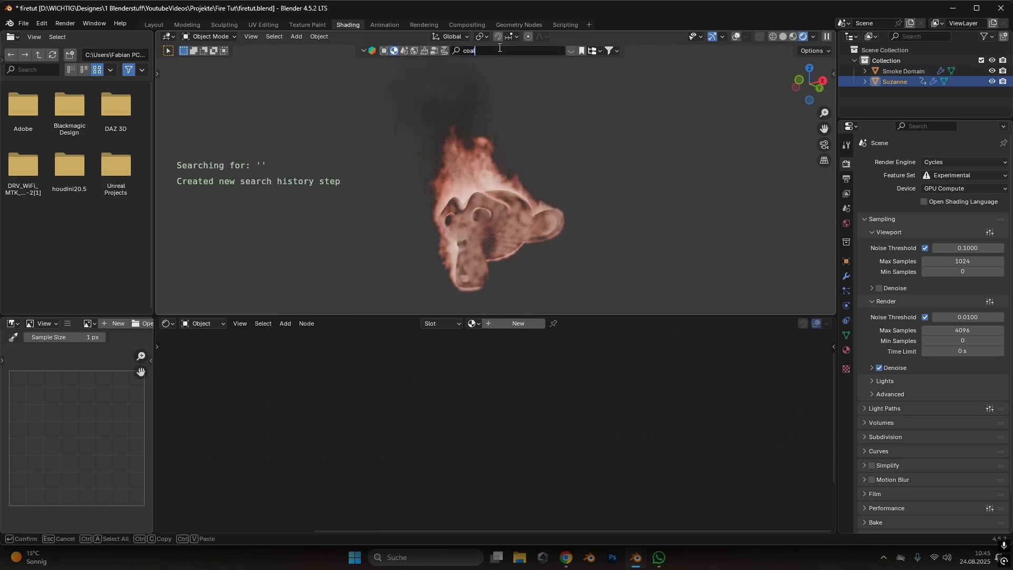
{"action": "key", "text": "Return"}
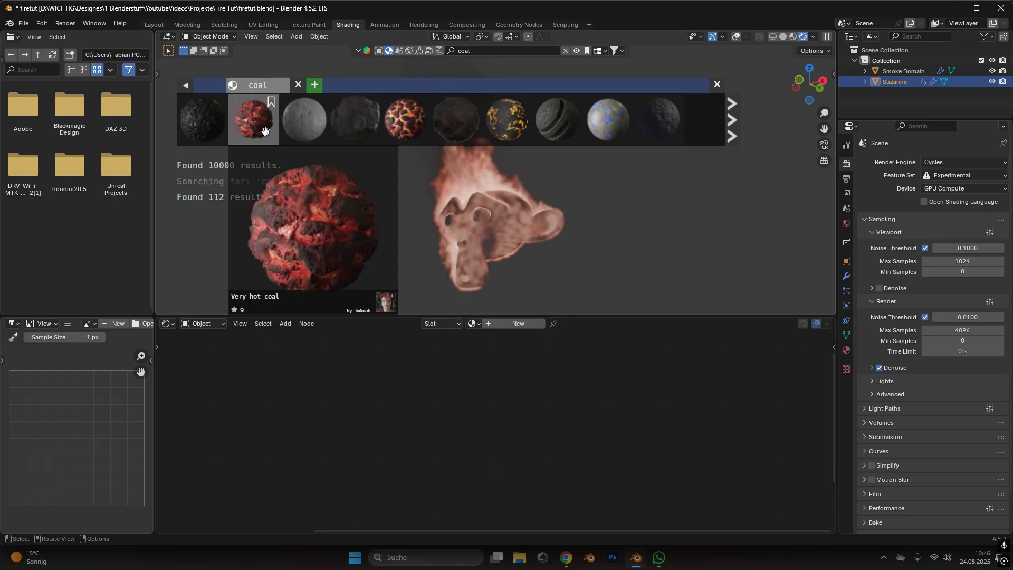
{"action": "left_click_drag", "start_coordinate": [252, 118], "coordinate": [521, 207]}
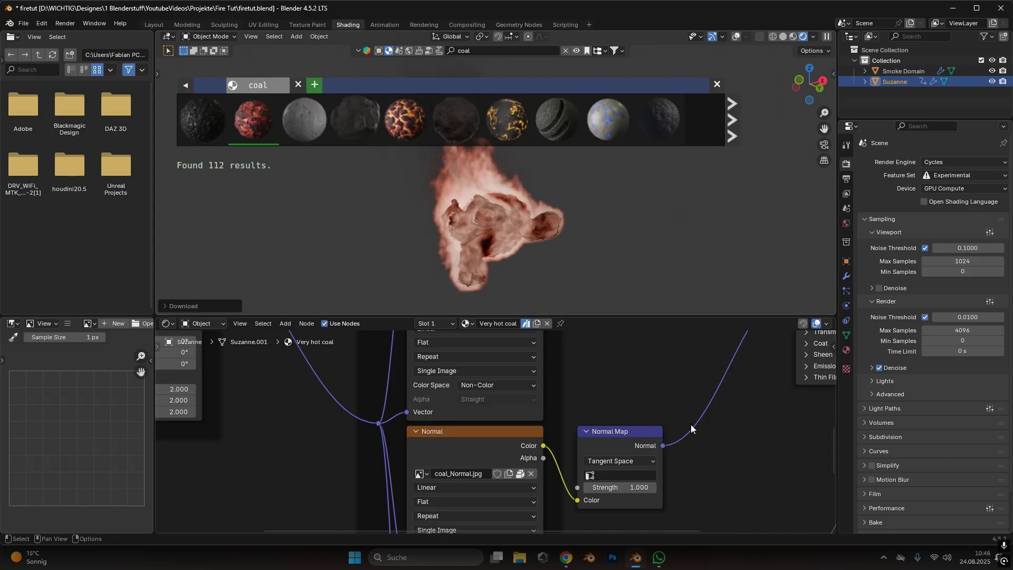
- Inspect the coal node tree, then return to the Layout workspace at frame 59
{"action": "middle_click_drag", "start_coordinate": [753, 368], "coordinate": [603, 442]}
{"action": "middle_click_drag", "start_coordinate": [685, 367], "coordinate": [518, 415]}
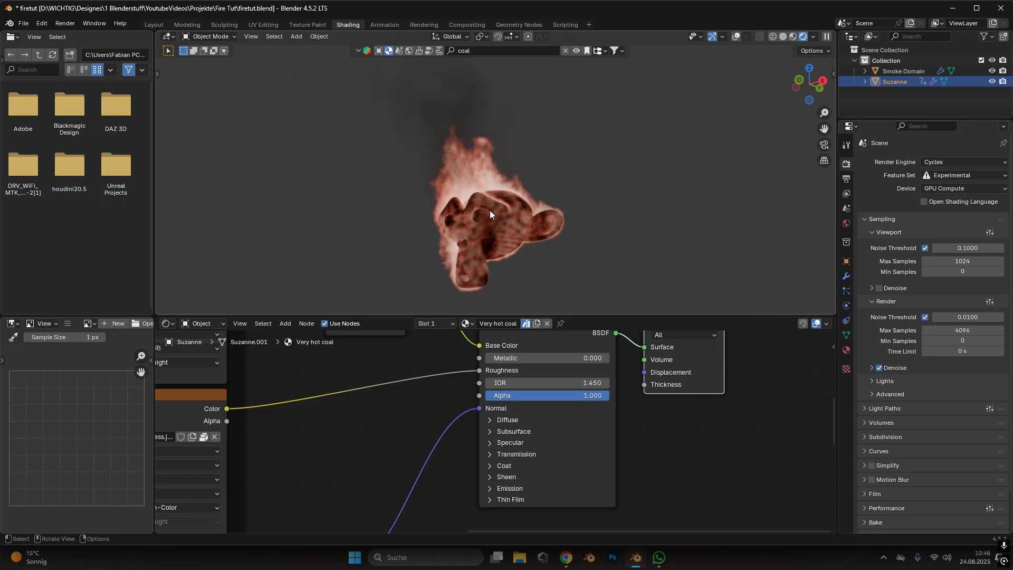
{"action": "left_click", "coordinate": [154, 24]}
{"action": "left_click_drag", "start_coordinate": [265, 454], "coordinate": [212, 459]}
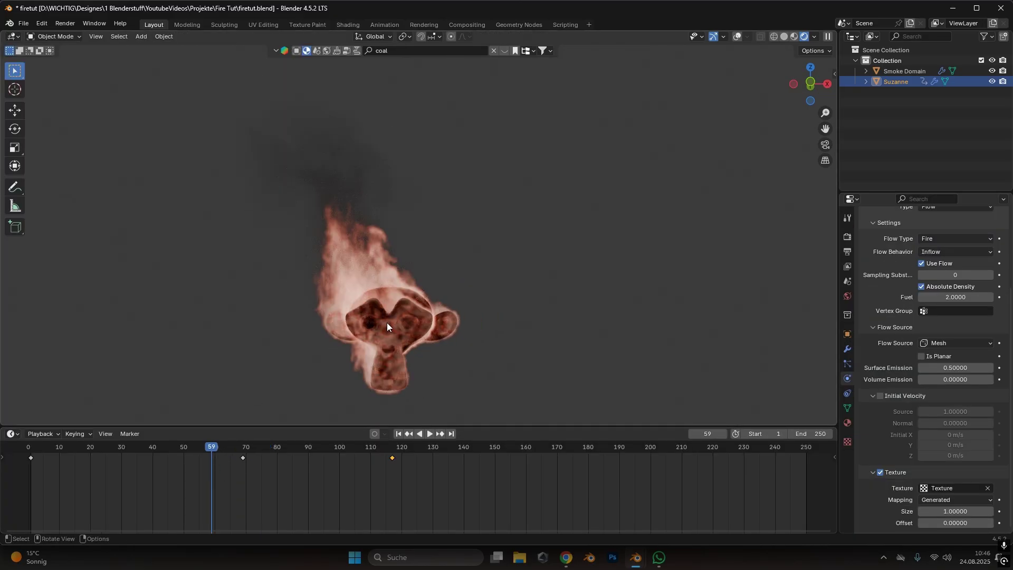
- Scrub the fire simulation to frame 59 and recentre the view on burning Suzanne
{"action": "mouse_move", "coordinate": [211, 449]}
{"action": "left_mouse_down"}
{"action": "mouse_move", "coordinate": [254, 451]}
{"action": "mouse_move", "coordinate": [214, 457]}
{"action": "left_mouse_up"}
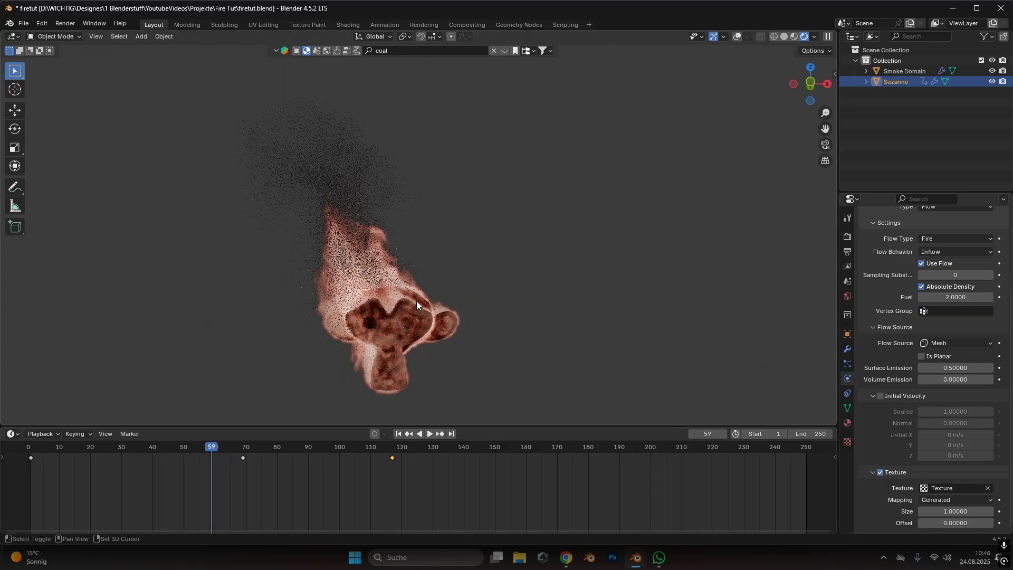
{"action": "middle_click_drag", "start_coordinate": [416, 305], "coordinate": [463, 283], "text": "shift"}
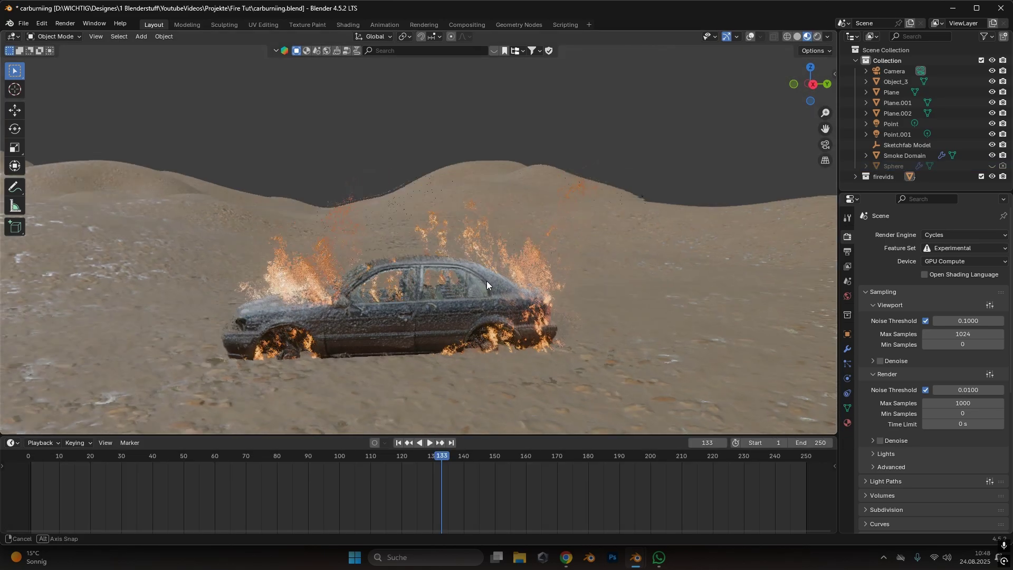
- Orbit to the car's front and zoom out to see the fire planes, then switch to the browser
{"action": "mouse_move", "coordinate": [486, 281]}
{"action": "middle_mouse_down"}
{"action": "mouse_move", "coordinate": [497, 281]}
{"action": "mouse_move", "coordinate": [377, 292]}
{"action": "mouse_move", "coordinate": [447, 288]}
{"action": "mouse_move", "coordinate": [394, 286]}
{"action": "mouse_move", "coordinate": [467, 280]}
{"action": "mouse_move", "coordinate": [191, 345]}
{"action": "mouse_move", "coordinate": [384, 302]}
{"action": "mouse_move", "coordinate": [354, 309]}
{"action": "mouse_move", "coordinate": [306, 266]}
{"action": "mouse_move", "coordinate": [337, 242]}
{"action": "mouse_move", "coordinate": [368, 240]}
{"action": "middle_mouse_up"}
{"action": "mouse_move", "coordinate": [300, 271]}
{"action": "middle_mouse_down"}
{"action": "mouse_move", "coordinate": [377, 287]}
{"action": "mouse_move", "coordinate": [227, 285]}
{"action": "mouse_move", "coordinate": [415, 281]}
{"action": "mouse_move", "coordinate": [444, 269]}
{"action": "mouse_move", "coordinate": [416, 271]}
{"action": "mouse_move", "coordinate": [554, 336]}
{"action": "mouse_move", "coordinate": [501, 283]}
{"action": "mouse_move", "coordinate": [568, 299]}
{"action": "mouse_move", "coordinate": [446, 252]}
{"action": "mouse_move", "coordinate": [543, 268]}
{"action": "middle_mouse_up"}
{"action": "scroll", "coordinate": [542, 268], "scroll_direction": "down", "scroll_amount": 2}
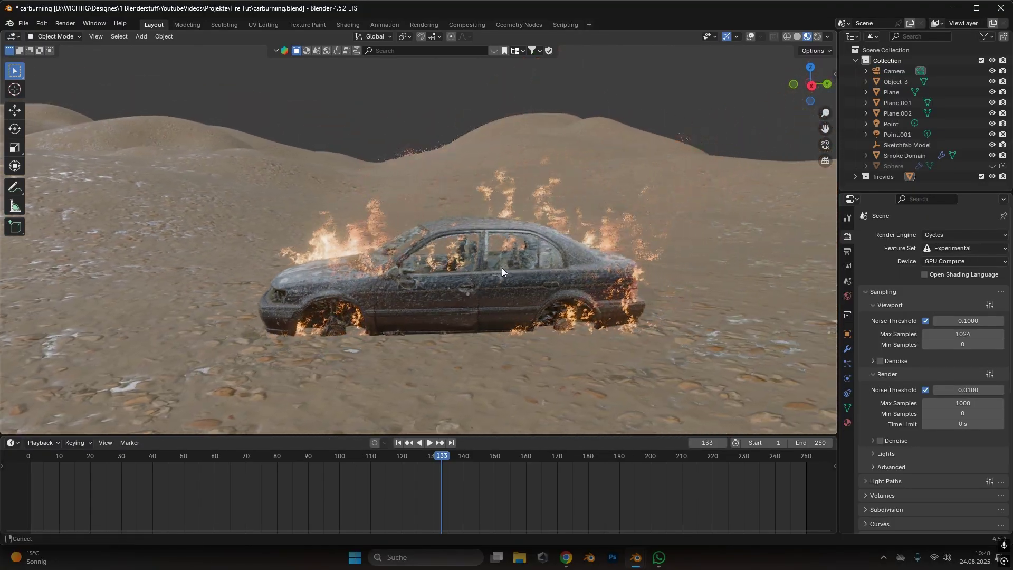
{"action": "scroll", "coordinate": [519, 261], "scroll_direction": "down", "scroll_amount": 2}
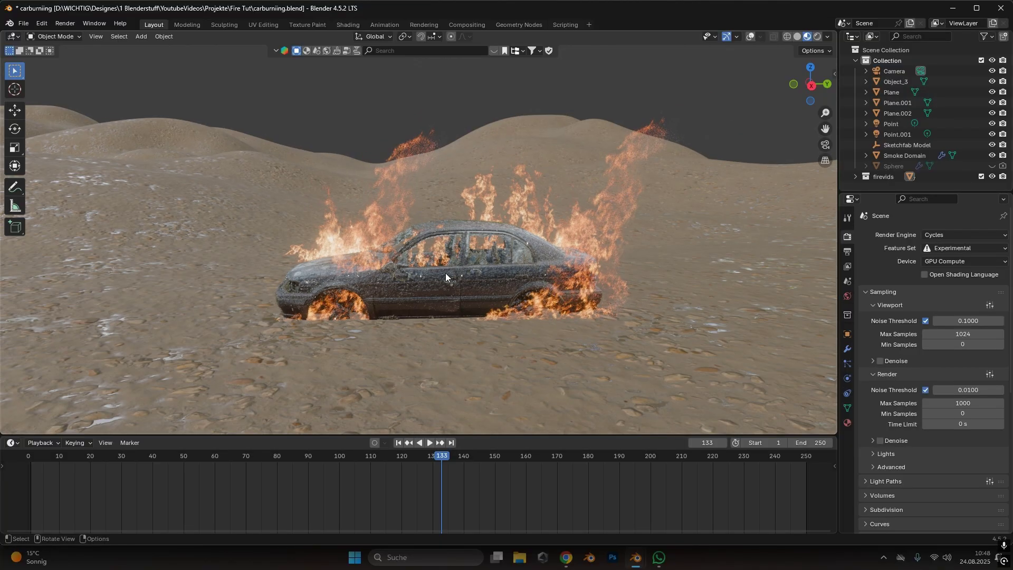
{"action": "key", "text": "alt+Tab"}
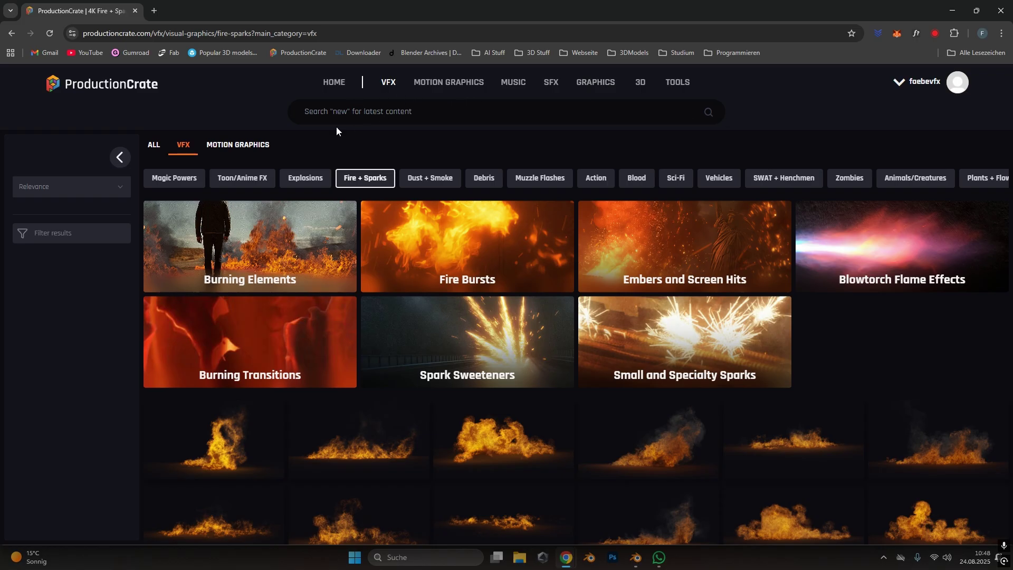
- Browse the Fire + Sparks burning clips, then minimise the browser to return to Blender
{"action": "scroll", "coordinate": [475, 237], "scroll_direction": "down", "scroll_amount": 3}
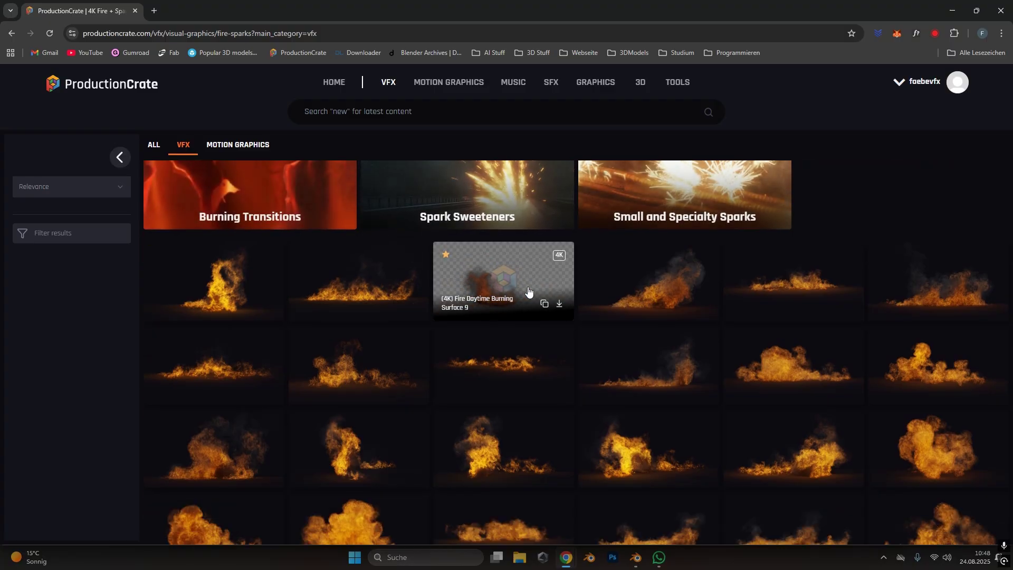
{"action": "scroll", "coordinate": [590, 323], "scroll_direction": "down", "scroll_amount": 3}
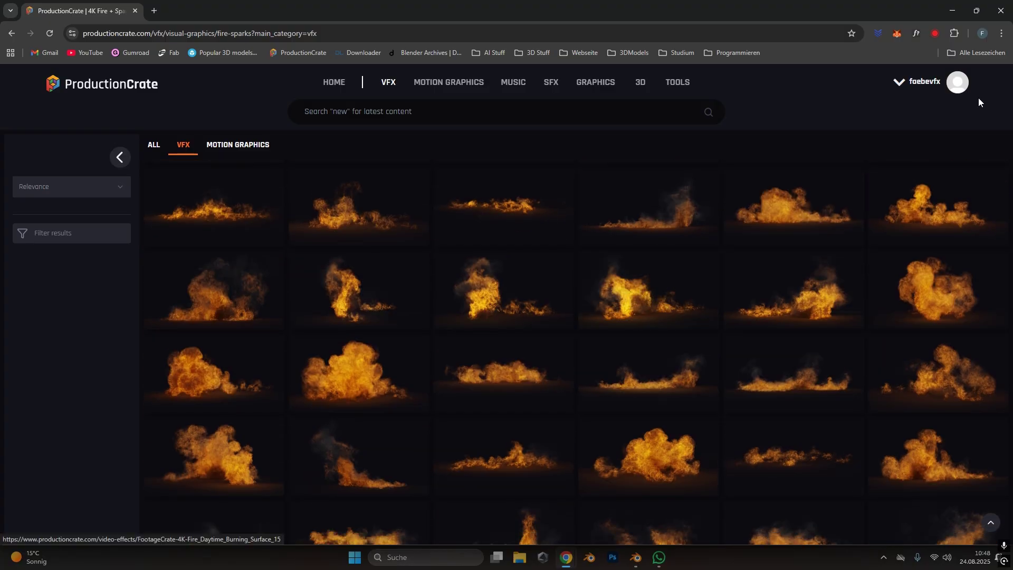
{"action": "scroll", "coordinate": [671, 294], "scroll_direction": "down", "scroll_amount": 2}
{"action": "mouse_move", "coordinate": [427, 375]}
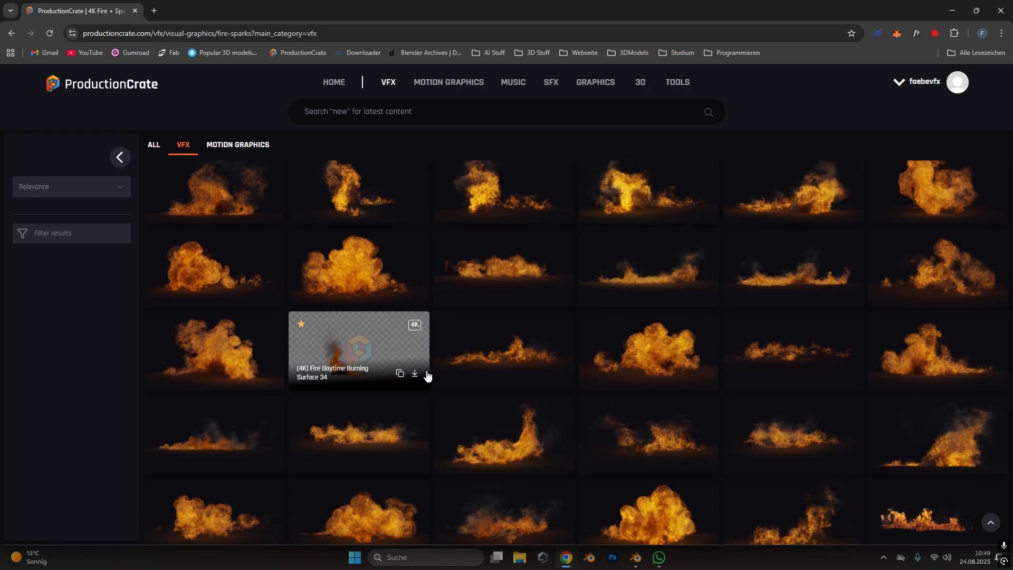
{"action": "scroll", "coordinate": [425, 377], "scroll_direction": "down", "scroll_amount": 3}
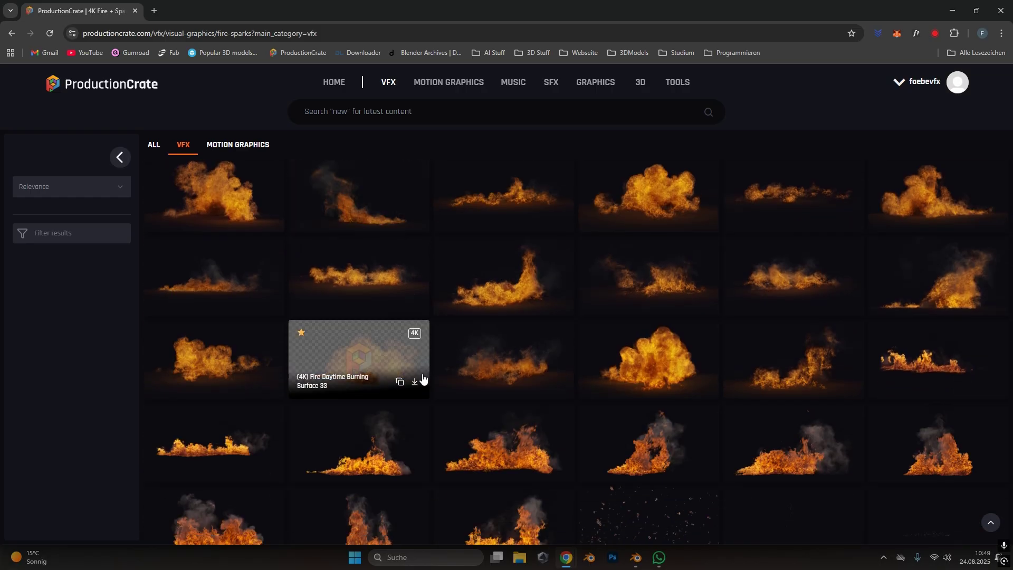
{"action": "scroll", "coordinate": [414, 373], "scroll_direction": "down", "scroll_amount": 4}
{"action": "scroll", "coordinate": [583, 366], "scroll_direction": "up", "scroll_amount": 5}
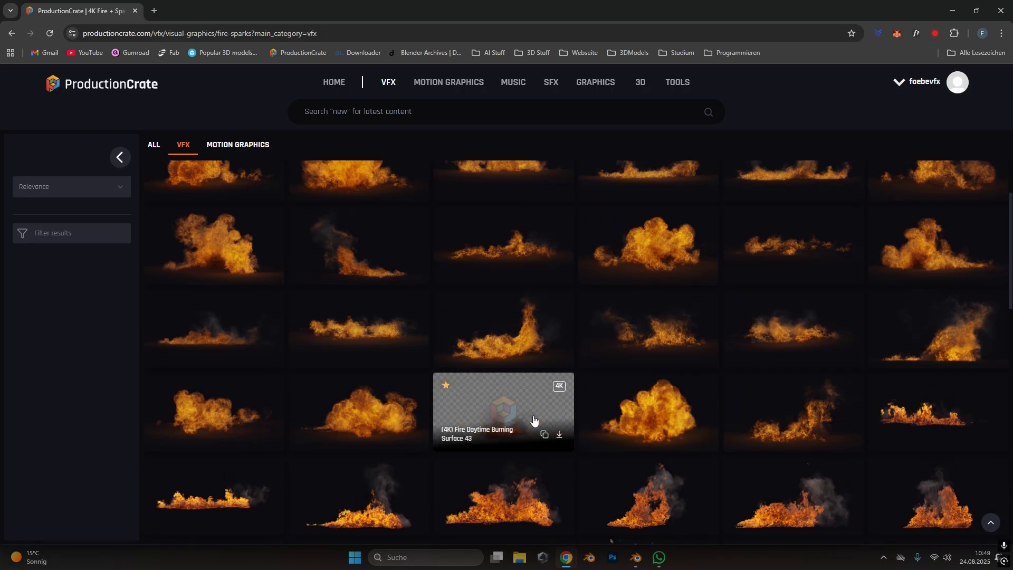
{"action": "scroll", "coordinate": [534, 420], "scroll_direction": "up", "scroll_amount": 5}
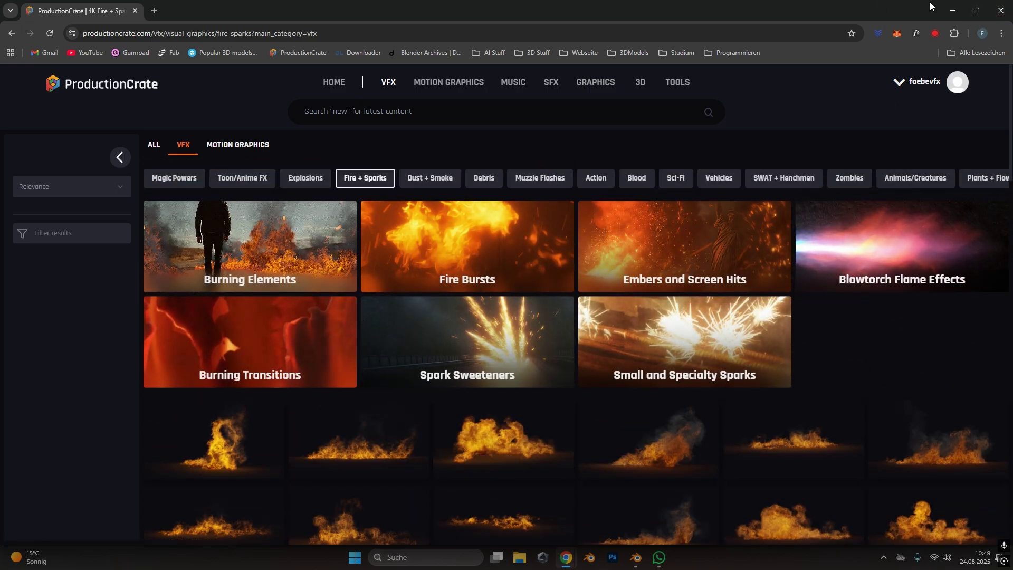
{"action": "left_click", "coordinate": [953, 10]}
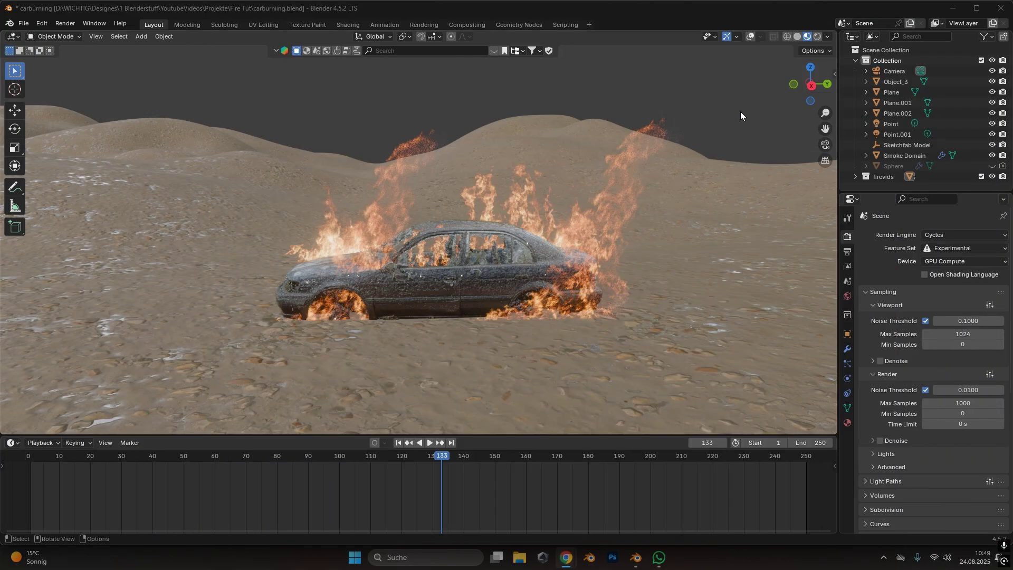
- Switch the viewport to solid shading and check the available extensions in Preferences
{"action": "key", "text": "z"}
{"action": "left_click", "coordinate": [577, 198]}
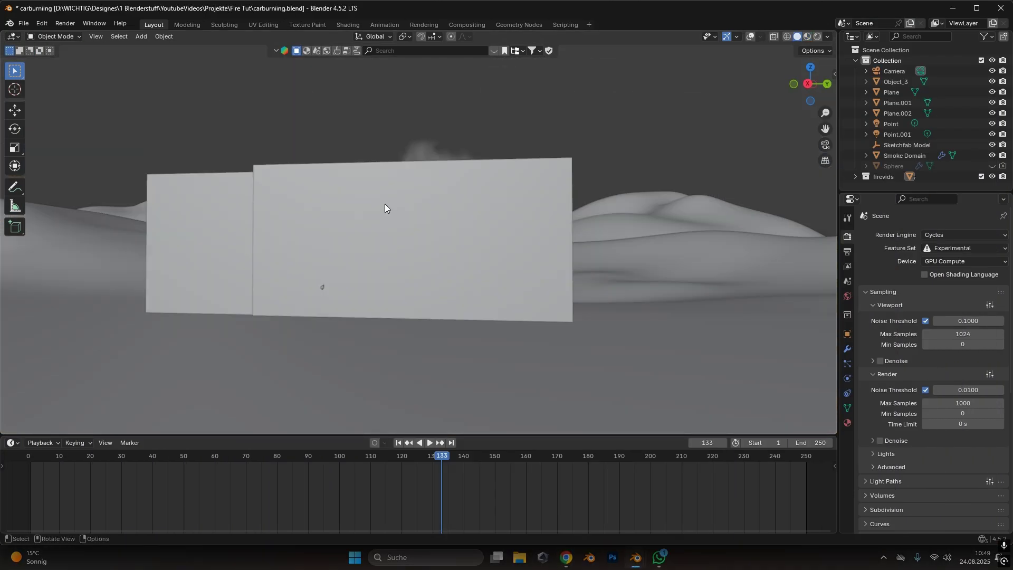
{"action": "left_click", "coordinate": [42, 23]}
{"action": "left_click", "coordinate": [62, 156]}
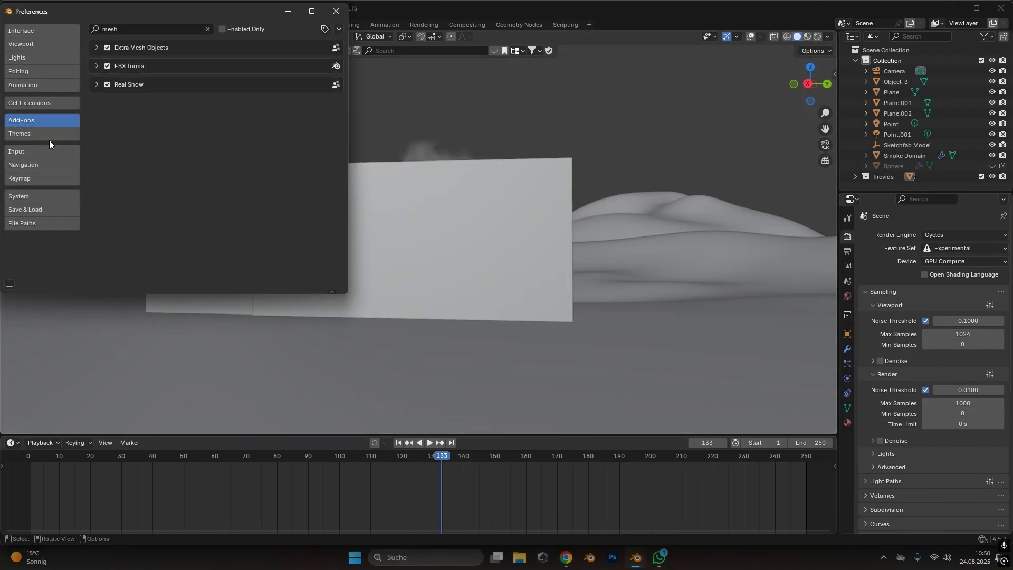
{"action": "left_click", "coordinate": [49, 102]}
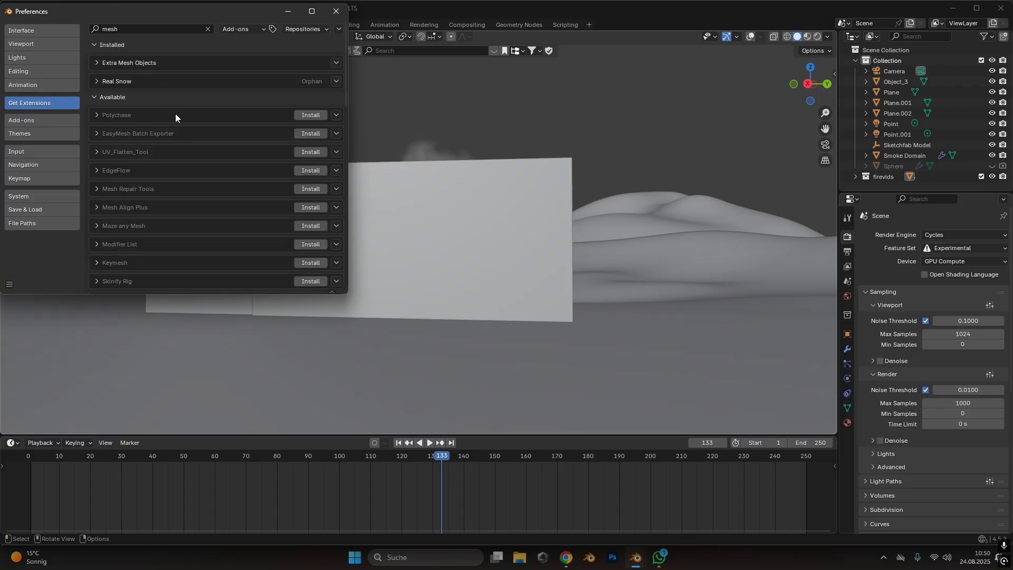
{"action": "left_click", "coordinate": [336, 10]}
- Import the third fire clip from the videos folder with Images as Planes
{"action": "key", "text": "shift+a"}
{"action": "mouse_move", "coordinate": [374, 367]}
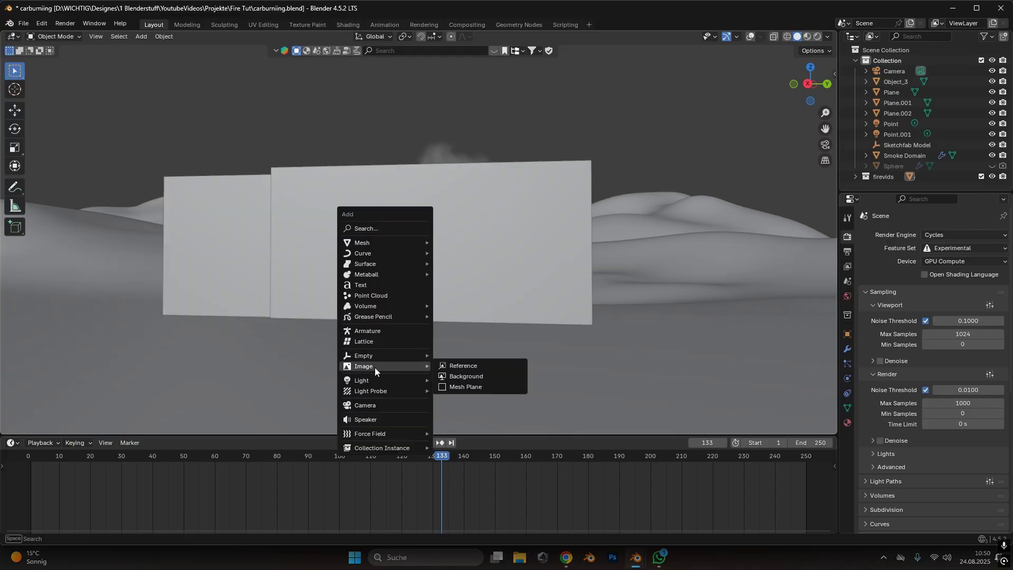
{"action": "left_click", "coordinate": [486, 386]}
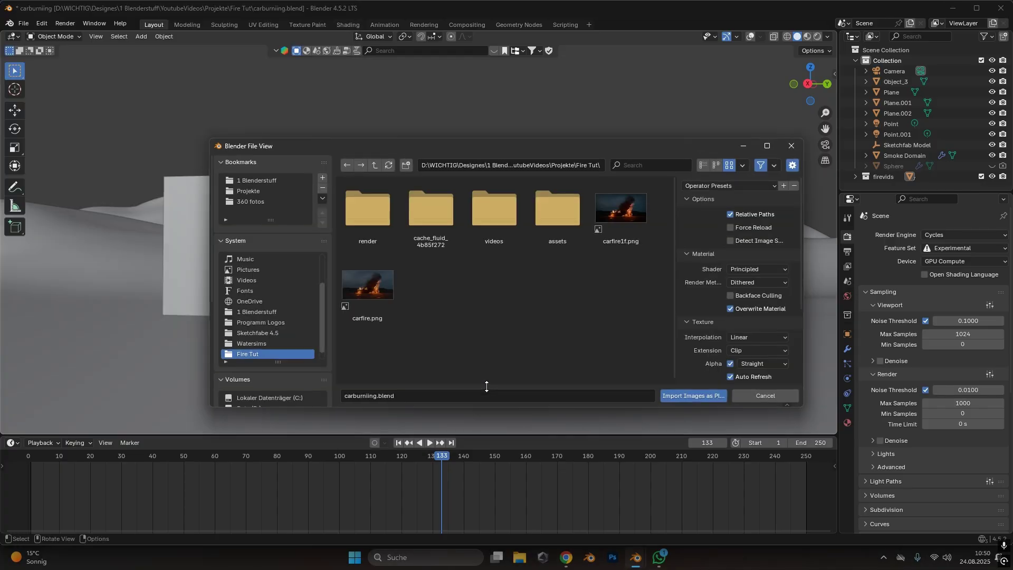
{"action": "double_click", "coordinate": [493, 211]}
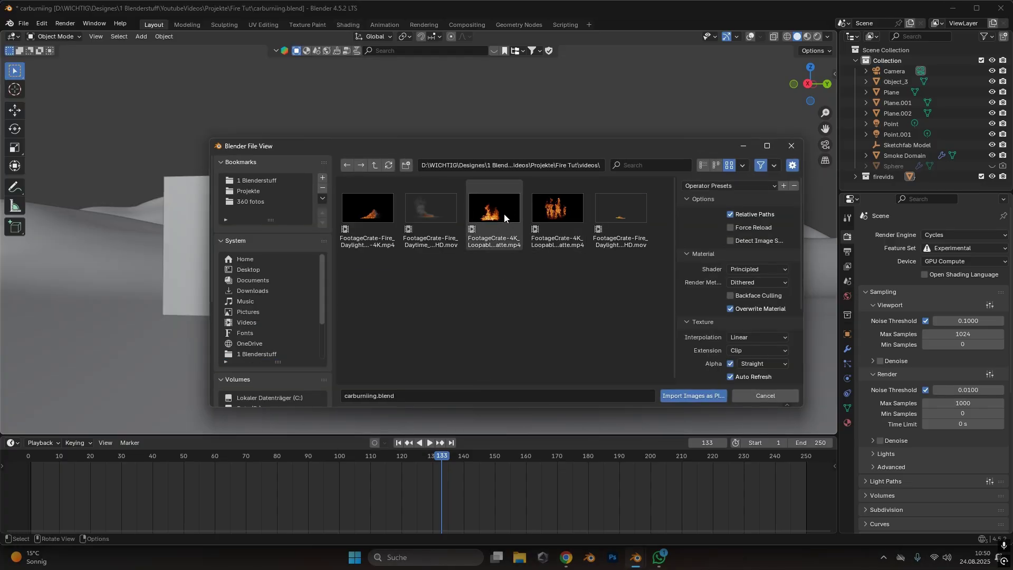
{"action": "double_click", "coordinate": [496, 216]}
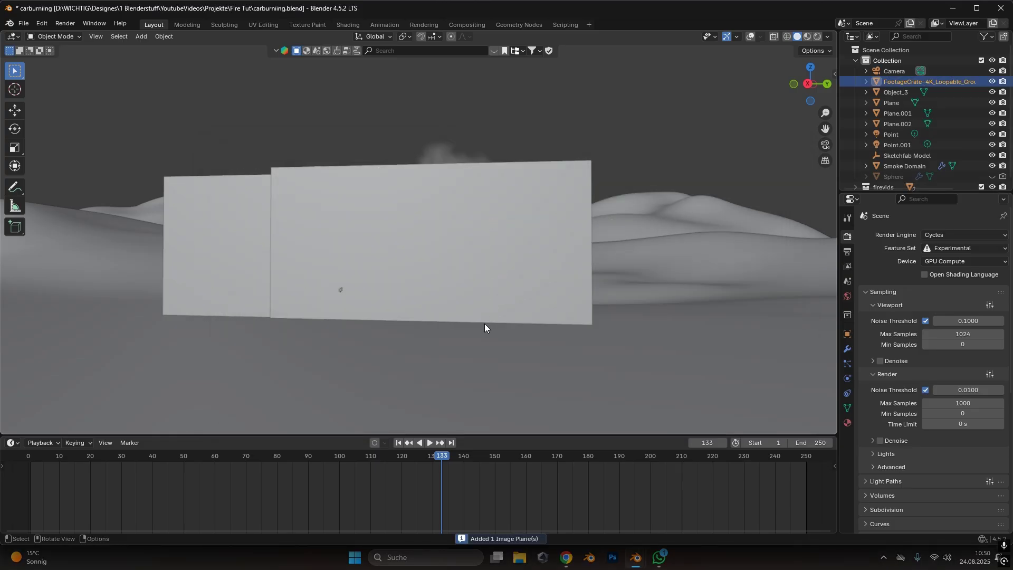
- Scale up the newly imported fire plane
{"action": "key", "text": "s"}
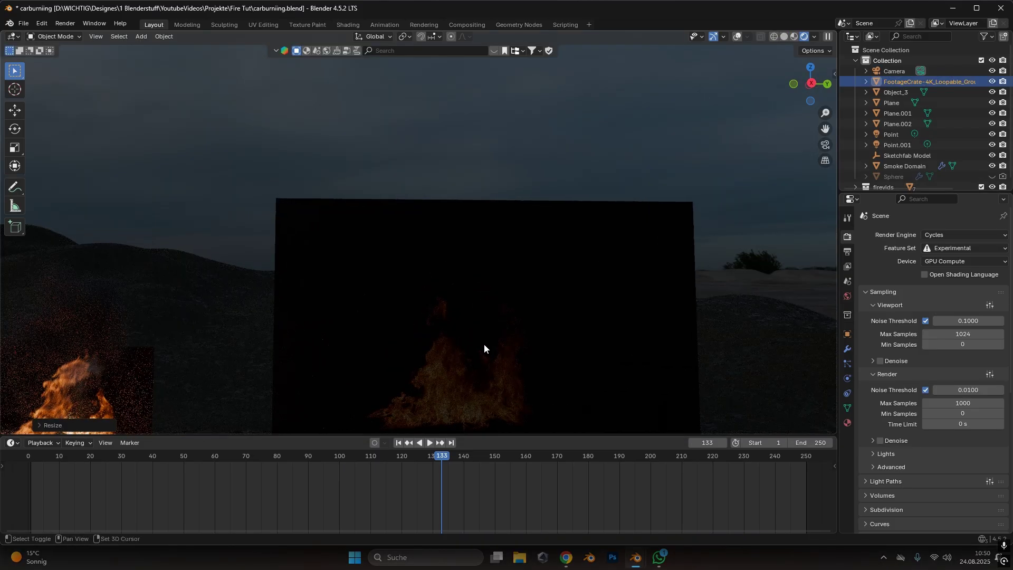
{"action": "left_click", "coordinate": [458, 251]}
{"action": "scroll", "coordinate": [444, 279], "scroll_direction": "up", "scroll_amount": 1}
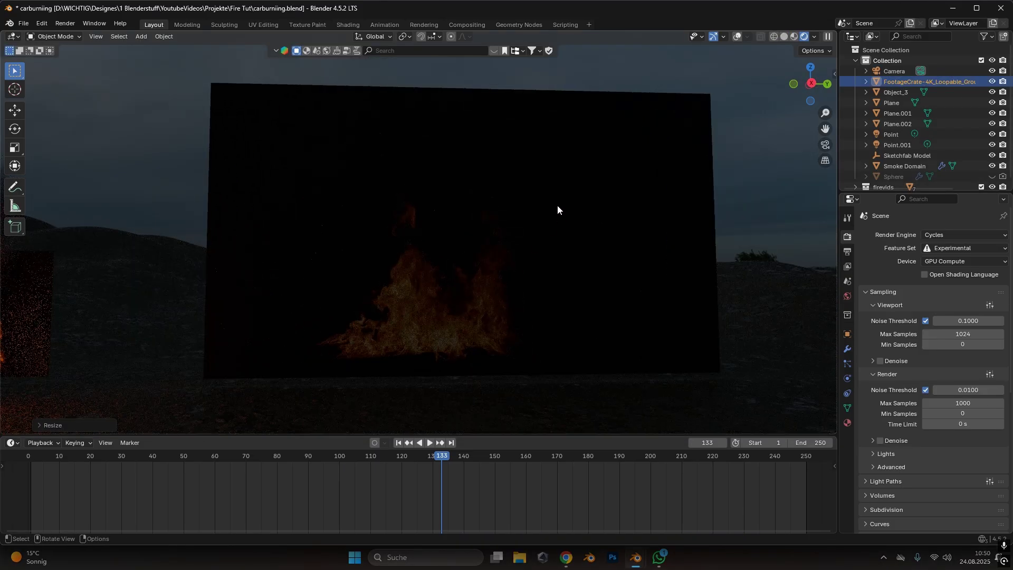
- Turn the lower area into a taller Shader Editor
{"action": "left_click", "coordinate": [13, 444]}
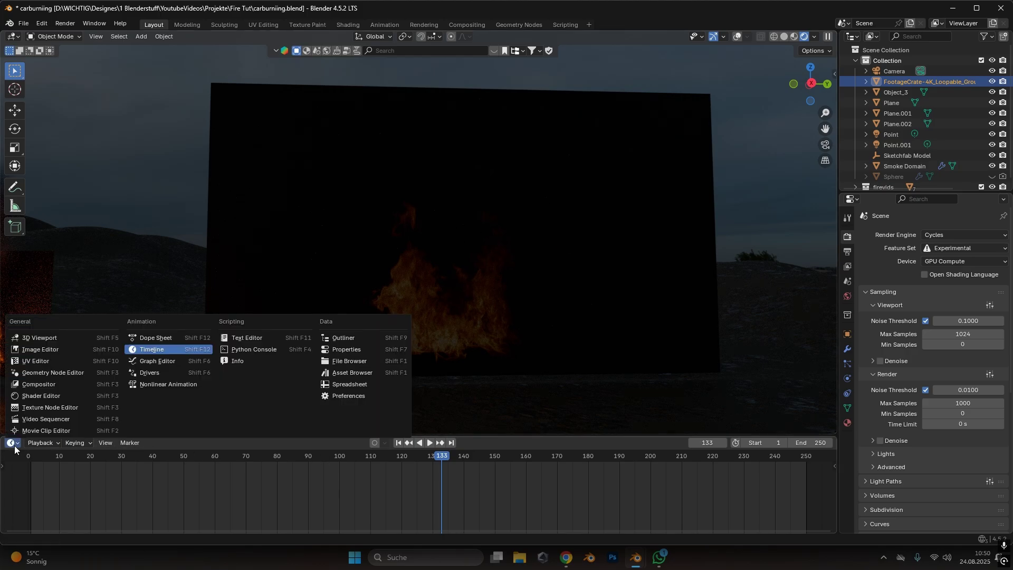
{"action": "left_click", "coordinate": [37, 395]}
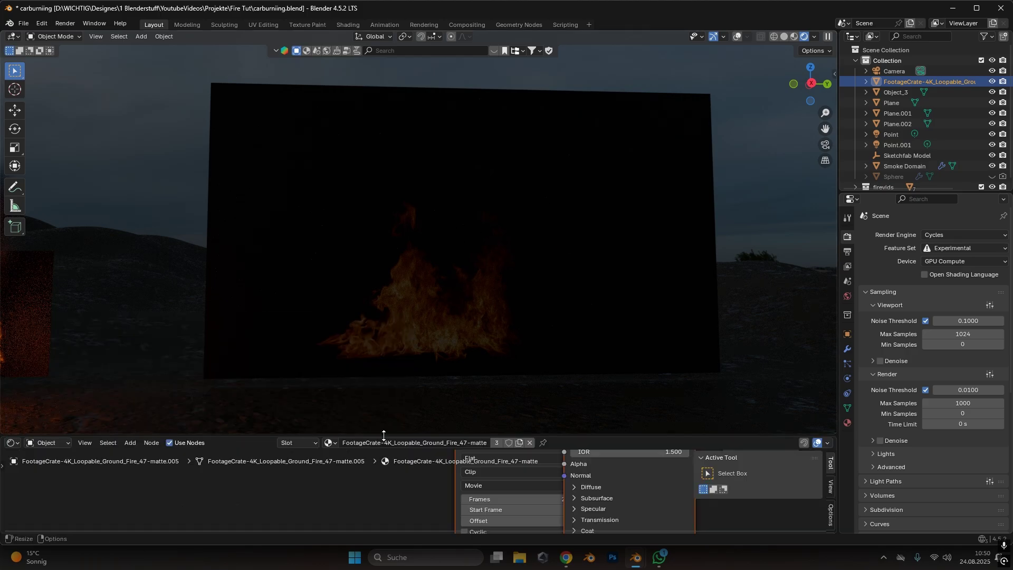
{"action": "left_click_drag", "start_coordinate": [431, 438], "coordinate": [431, 269]}
{"action": "scroll", "coordinate": [371, 369], "scroll_direction": "down", "scroll_amount": 2}
- Move the video texture node to the left and delete the Principled BSDF
{"action": "left_click", "coordinate": [481, 380]}
{"action": "key", "text": "h"}
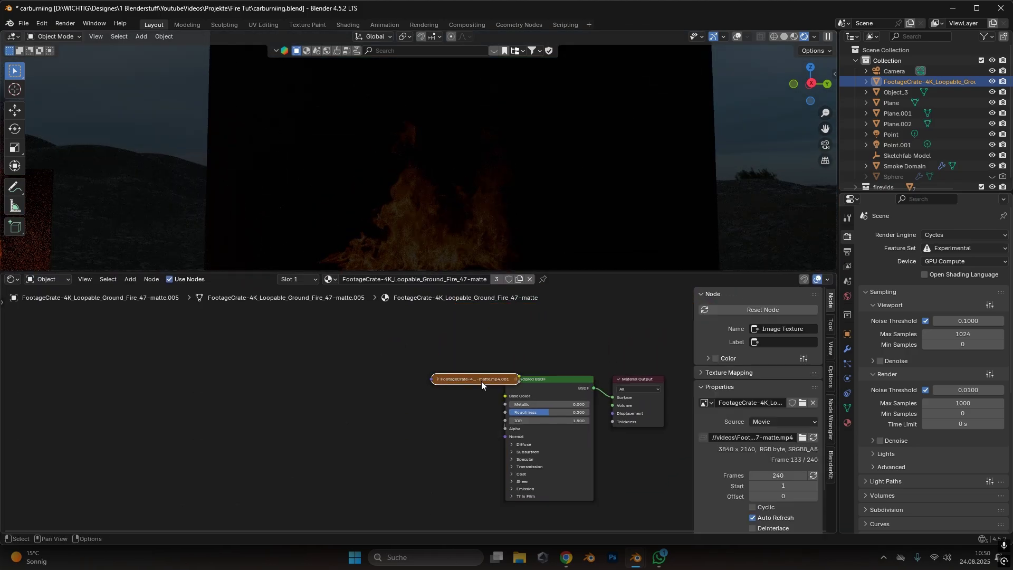
{"action": "key", "text": "h"}
{"action": "left_click_drag", "start_coordinate": [437, 378], "coordinate": [281, 367]}
{"action": "left_click_drag", "start_coordinate": [560, 379], "coordinate": [513, 380]}
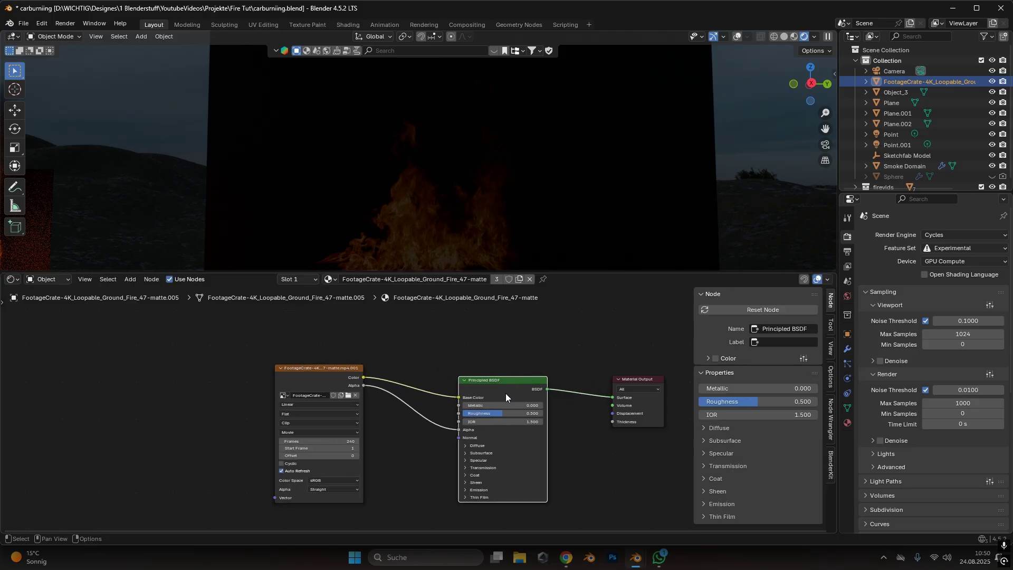
{"action": "key", "text": "x"}
- Add a Transparent BSDF node and an Emission node below it
{"action": "key", "text": "shift+a"}
{"action": "left_click", "coordinate": [501, 376]}
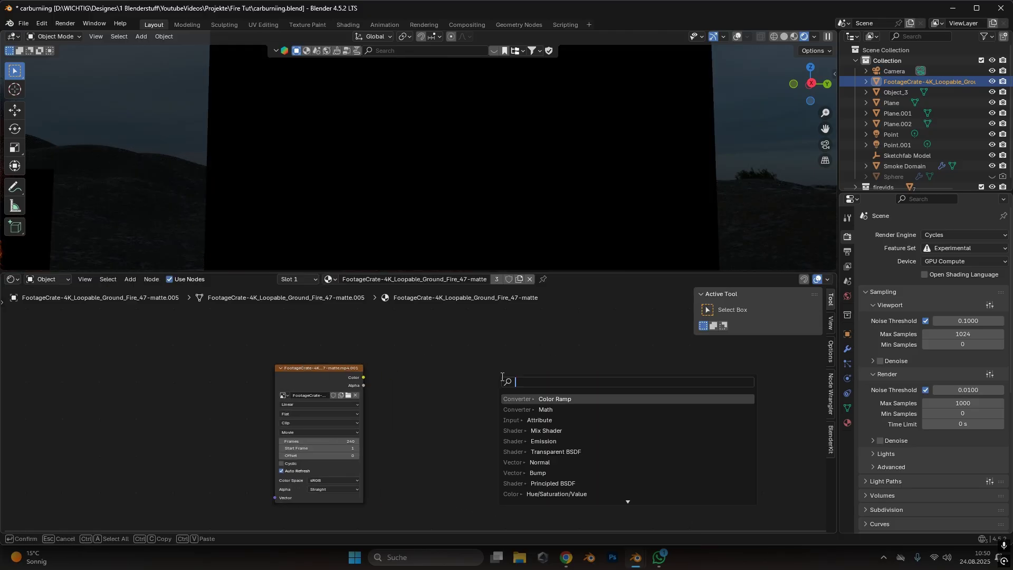
{"action": "type", "text": "transp"}
{"action": "key", "text": "Return"}
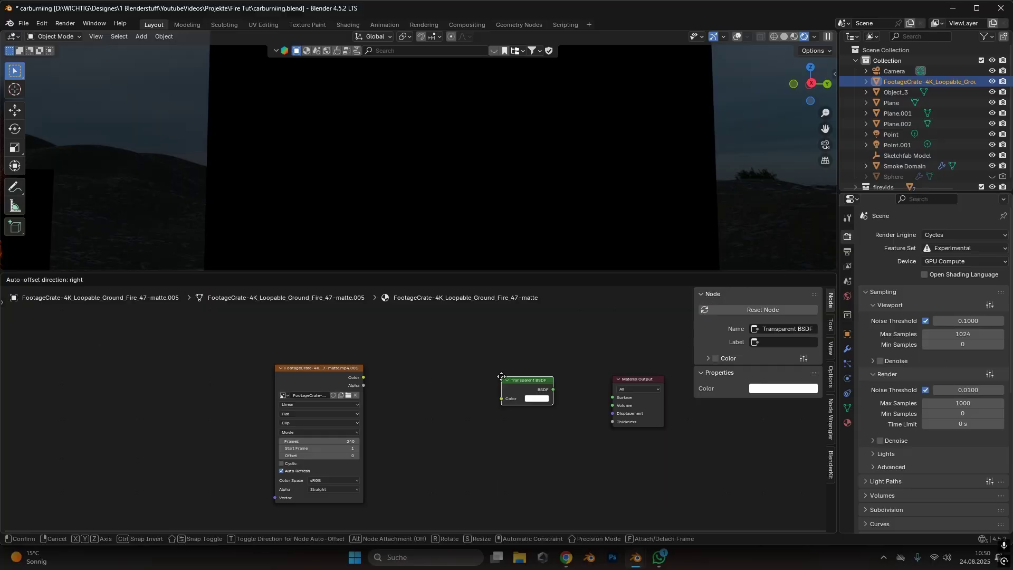
{"action": "left_click", "coordinate": [466, 357]}
{"action": "key", "text": "shift+a"}
{"action": "left_click", "coordinate": [469, 408]}
{"action": "type", "text": "emi"}
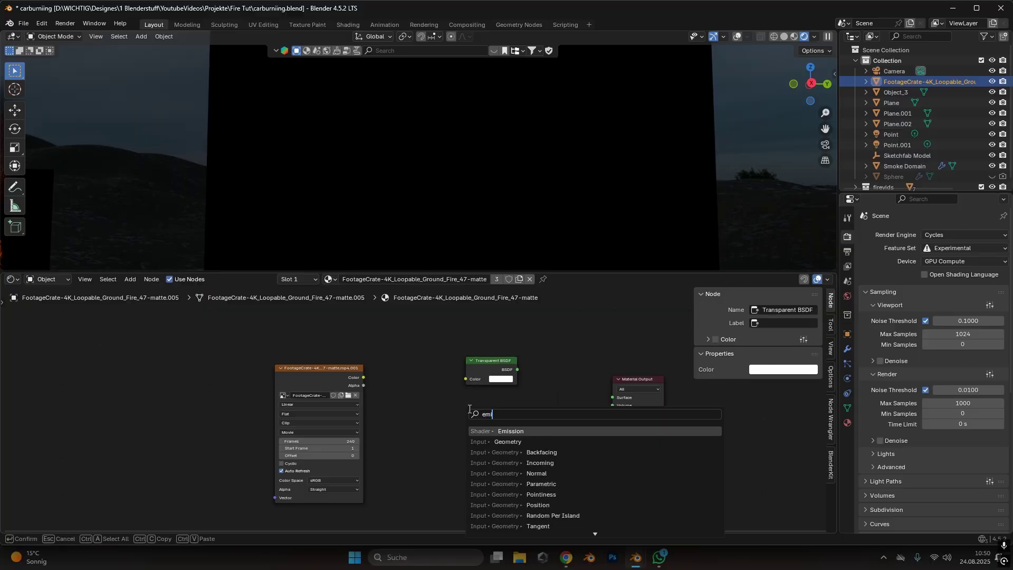
{"action": "type", "text": "ss"}
{"action": "key", "text": "Return"}
{"action": "left_click", "coordinate": [458, 410]}
- Add a Mix Shader node left of the Material Output
{"action": "key", "text": "shift+a"}
{"action": "type", "text": "ma"}
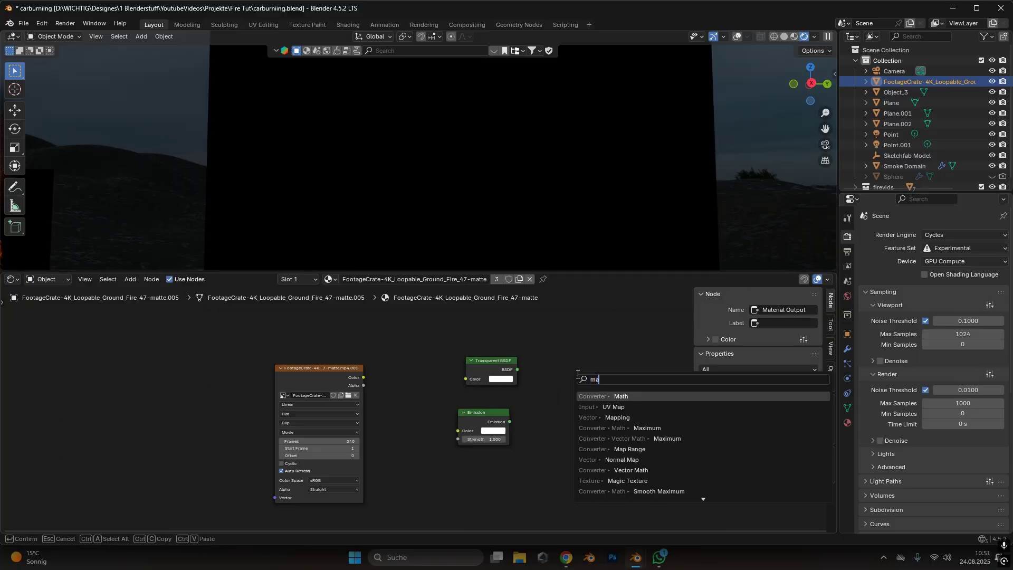
{"action": "key", "text": "BackSpace"}
{"action": "type", "text": "ix sh"}
{"action": "key", "text": "Return"}
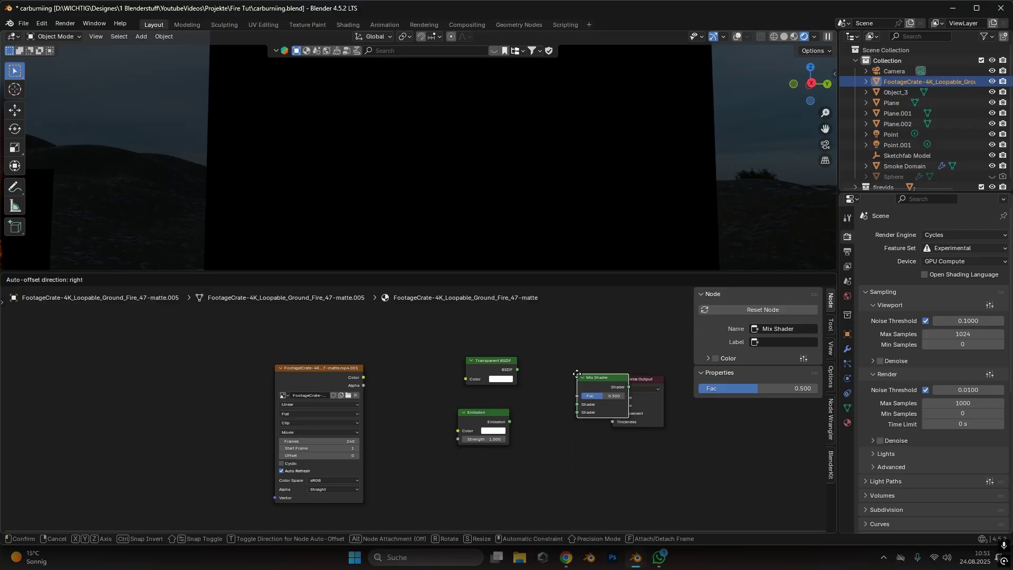
{"action": "left_click", "coordinate": [542, 375]}
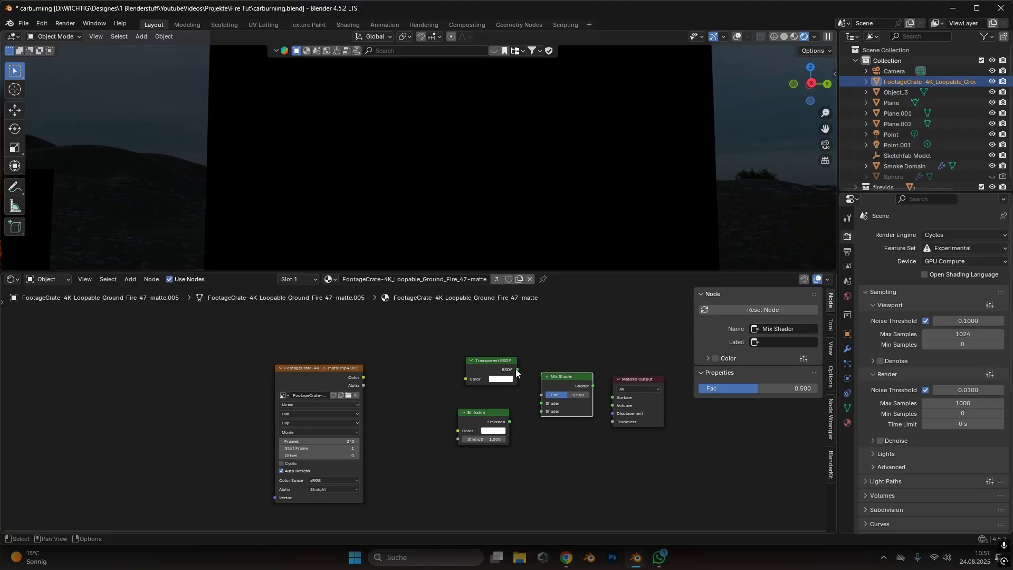
- Wire Transparent and Emission into the Mix Shader, with video colour driving emission colour and factor
{"action": "left_click_drag", "start_coordinate": [517, 369], "coordinate": [541, 403]}
{"action": "left_click_drag", "start_coordinate": [509, 421], "coordinate": [542, 412]}
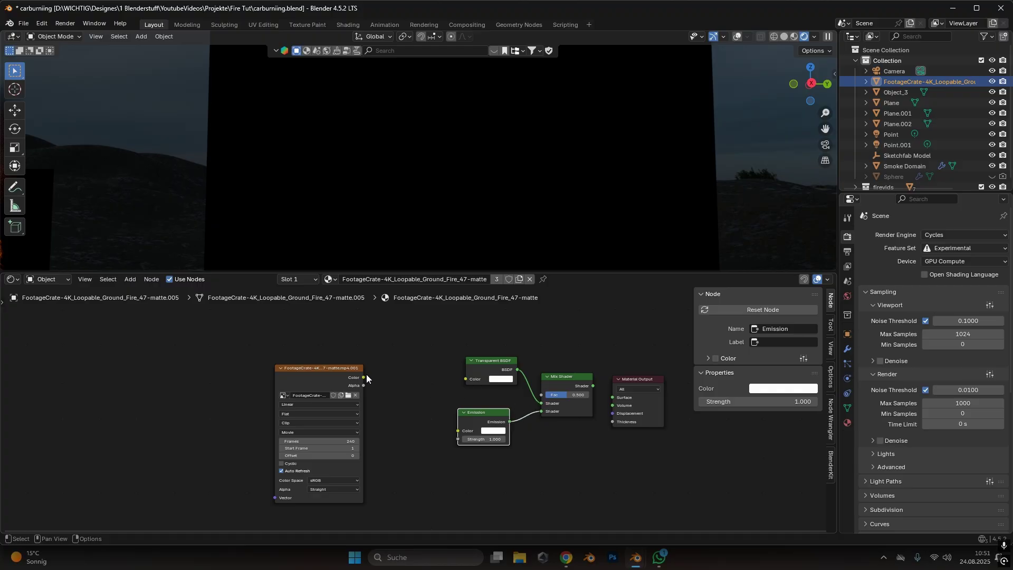
{"action": "left_click_drag", "start_coordinate": [364, 377], "coordinate": [458, 431]}
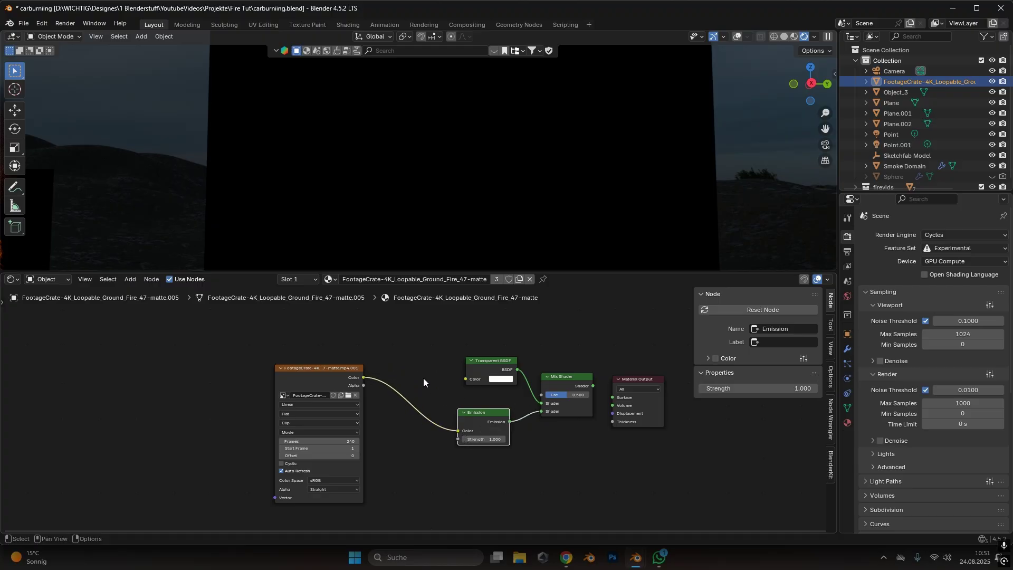
{"action": "left_click_drag", "start_coordinate": [365, 377], "coordinate": [562, 350]}
{"action": "left_click_drag", "start_coordinate": [491, 361], "coordinate": [456, 331]}
{"action": "left_click_drag", "start_coordinate": [561, 352], "coordinate": [555, 370]}
{"action": "scroll", "coordinate": [555, 370], "scroll_direction": "up", "scroll_amount": 2}
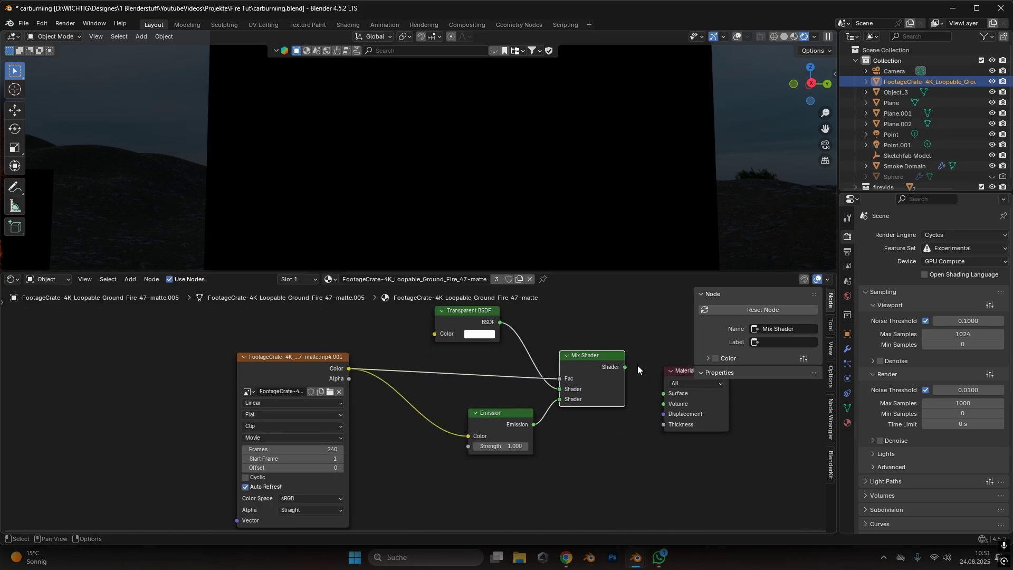
- Connect the Mix Shader to the Material Output surface and set Emission Strength to 5
{"action": "left_click_drag", "start_coordinate": [624, 366], "coordinate": [663, 393]}
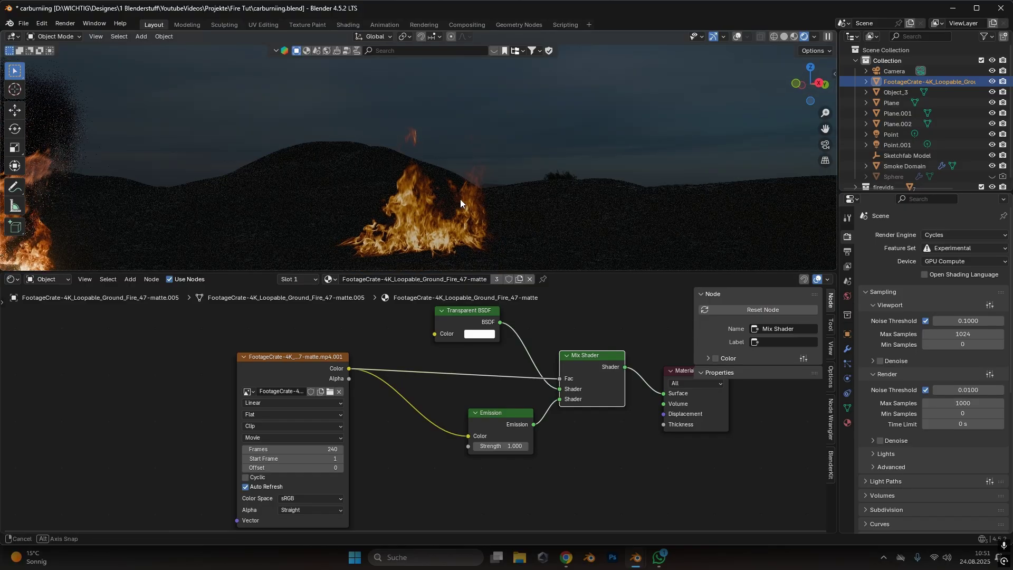
{"action": "middle_click_drag", "start_coordinate": [474, 234], "coordinate": [449, 157]}
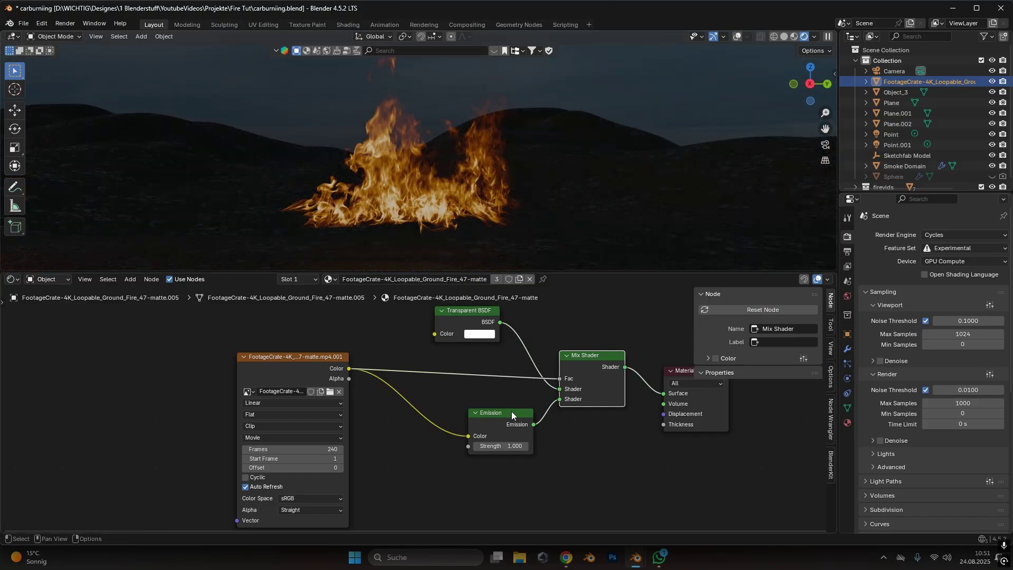
{"action": "left_click", "coordinate": [509, 447]}
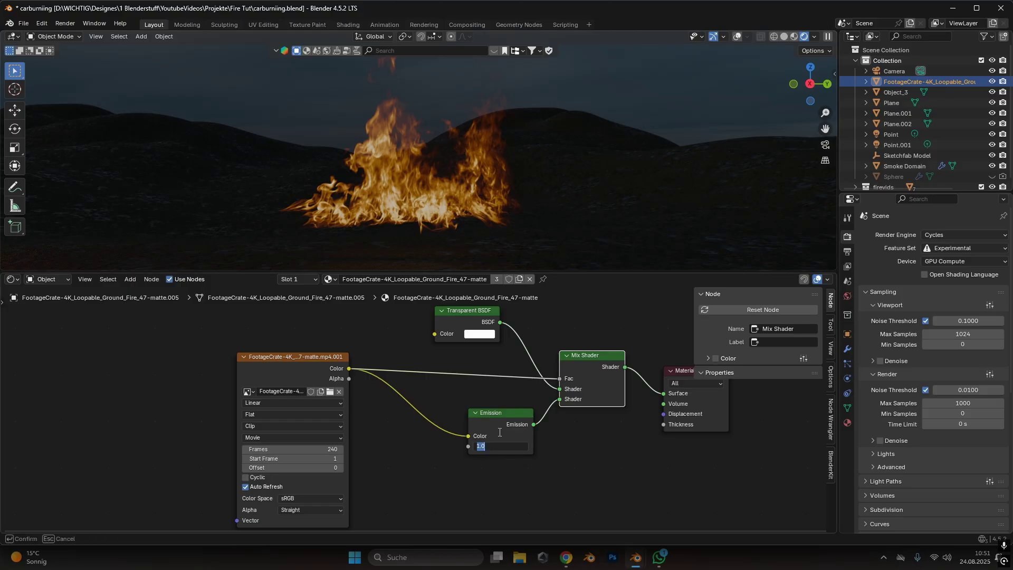
{"action": "type", "text": "5"}
{"action": "key", "text": "Return"}
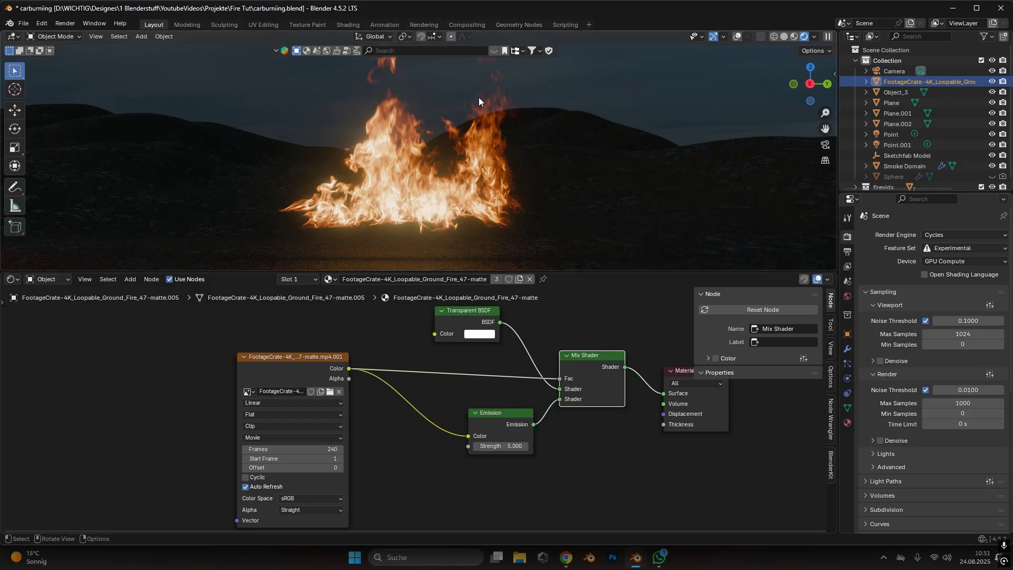
{"action": "middle_click_drag", "start_coordinate": [419, 167], "coordinate": [482, 194]}
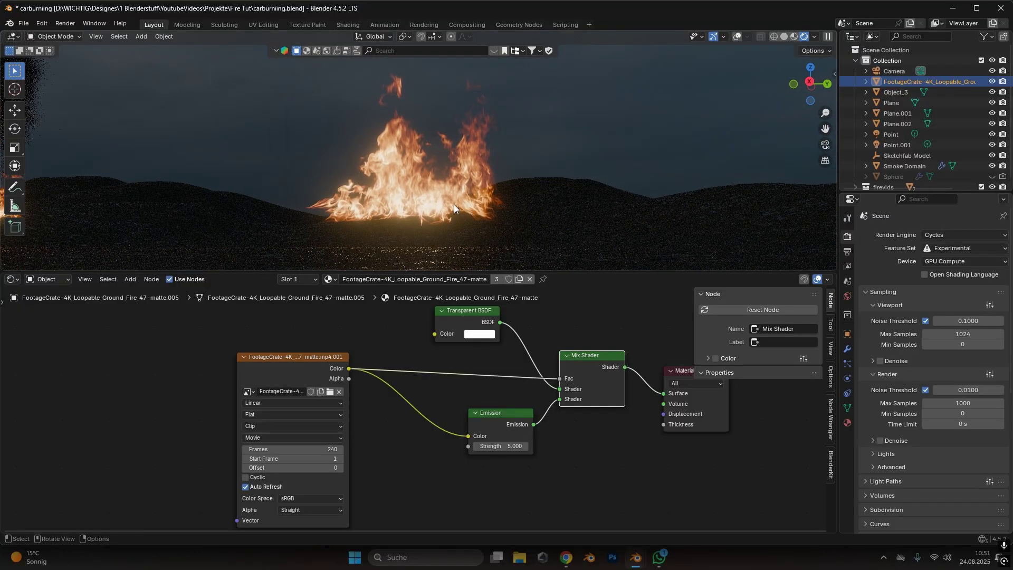
- Move the fire plane onto the car
{"action": "key", "text": "g"}
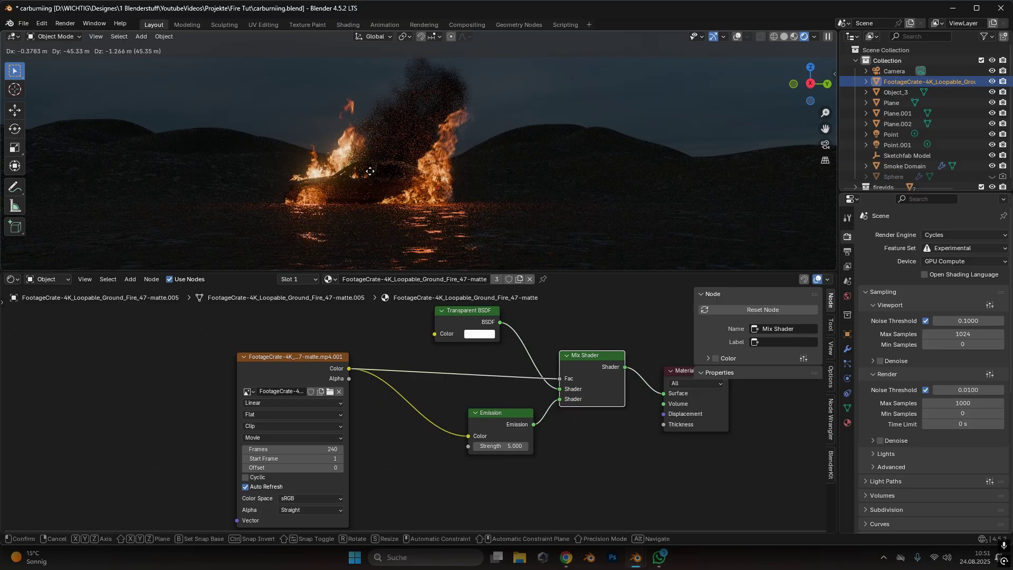
{"action": "left_click", "coordinate": [354, 187]}
{"action": "mouse_move", "coordinate": [354, 187]}
{"action": "middle_mouse_down"}
{"action": "mouse_move", "coordinate": [353, 163]}
{"action": "mouse_move", "coordinate": [415, 163]}
{"action": "mouse_move", "coordinate": [369, 162]}
{"action": "middle_mouse_up"}
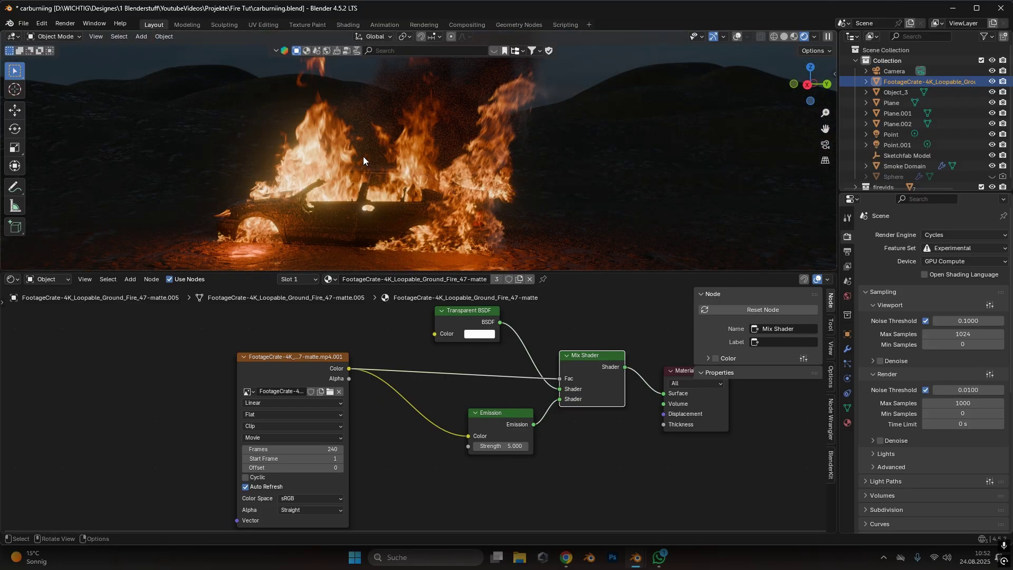
- Duplicate the fire plane to the car's right with its own material, offsetting its footage 84 frames
{"action": "key", "text": "shift+d"}
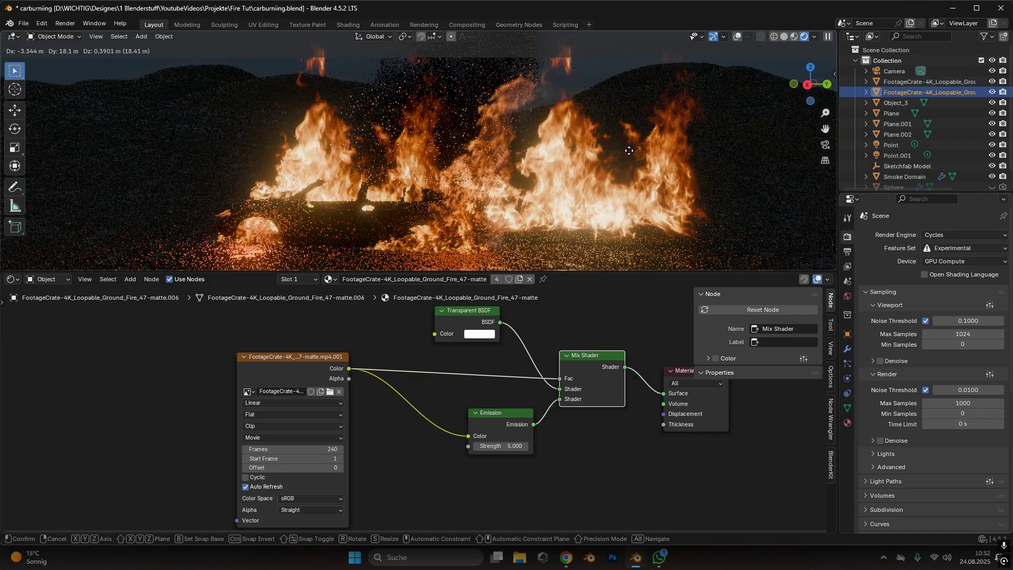
{"action": "left_click", "coordinate": [638, 150]}
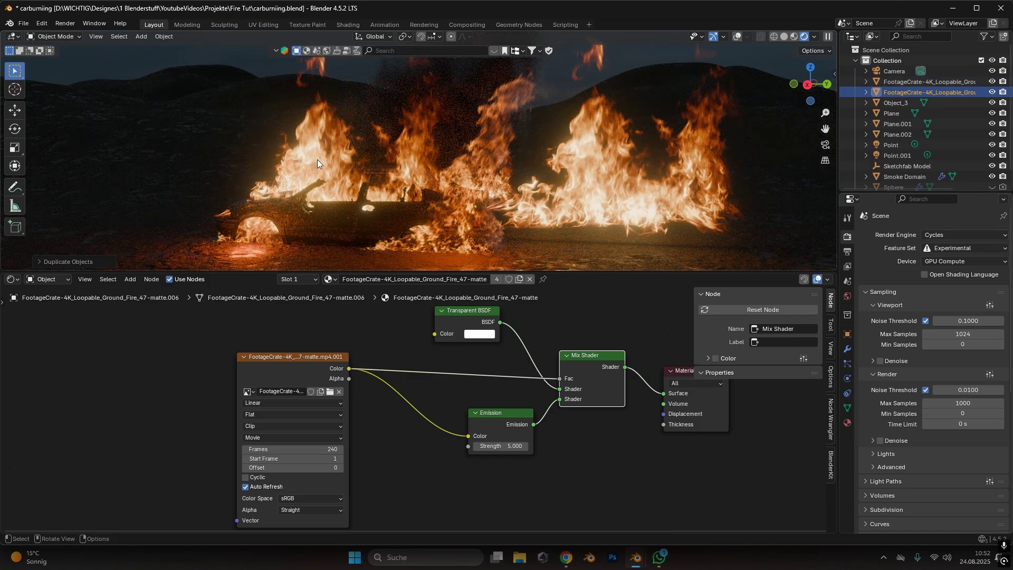
{"action": "left_click", "coordinate": [519, 279]}
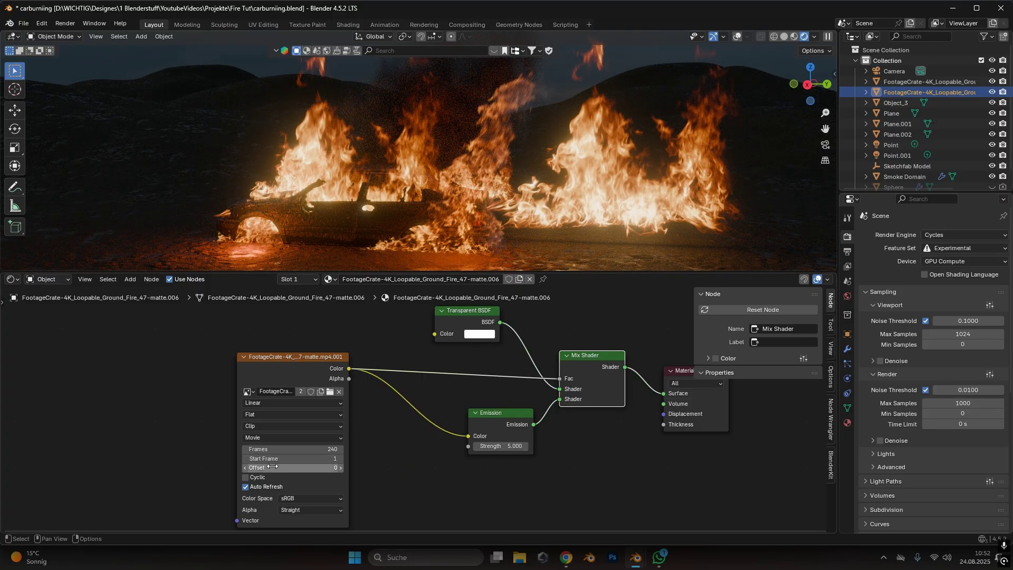
{"action": "left_click_drag", "start_coordinate": [272, 468], "coordinate": [338, 468]}
{"action": "left_click", "coordinate": [13, 279]}
- Restore the Timeline, scrub to frames 112 and 127, and orbit and pan to review the flames
{"action": "left_click", "coordinate": [138, 320]}
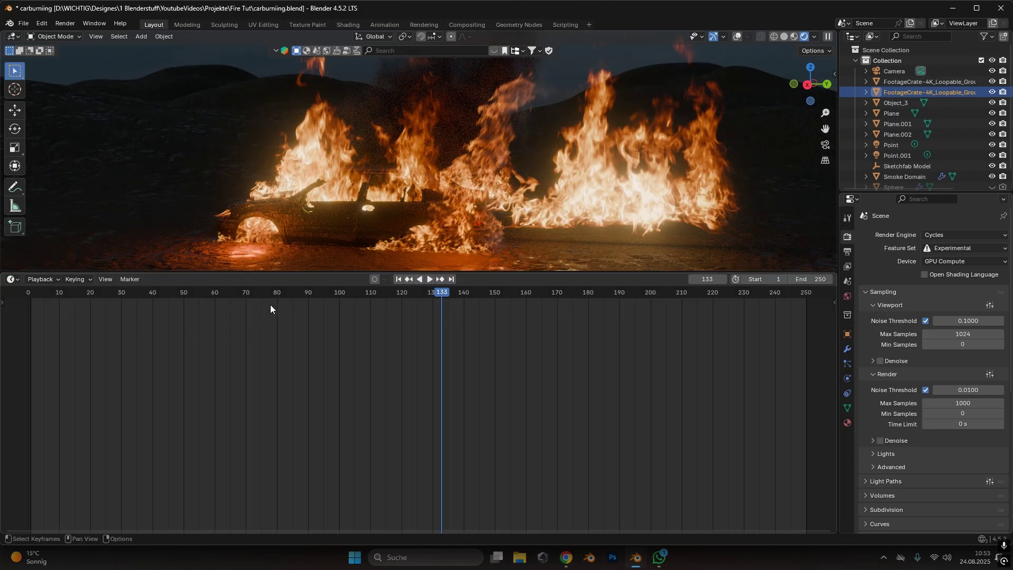
{"action": "left_click", "coordinate": [377, 293]}
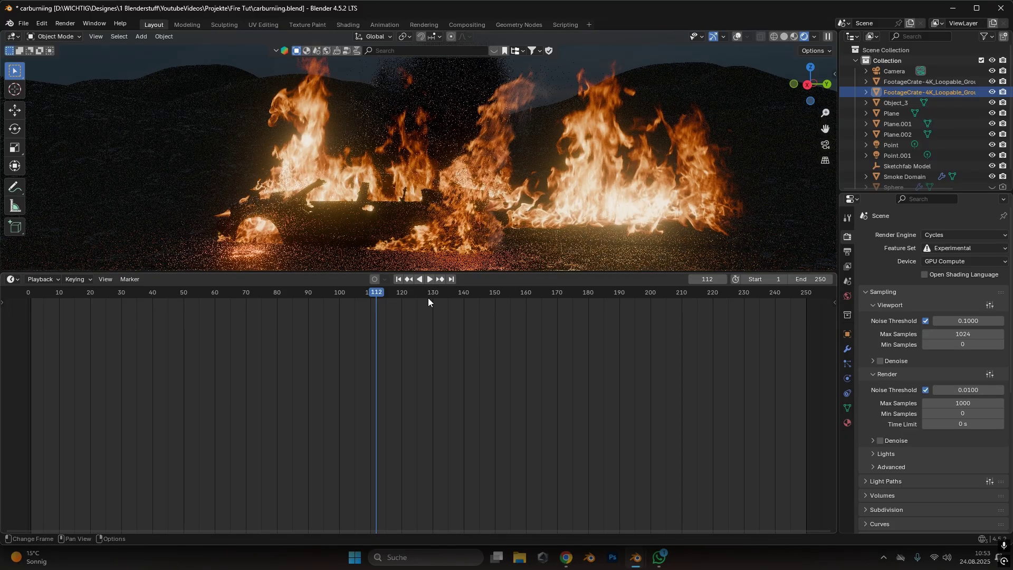
{"action": "left_click", "coordinate": [423, 291]}
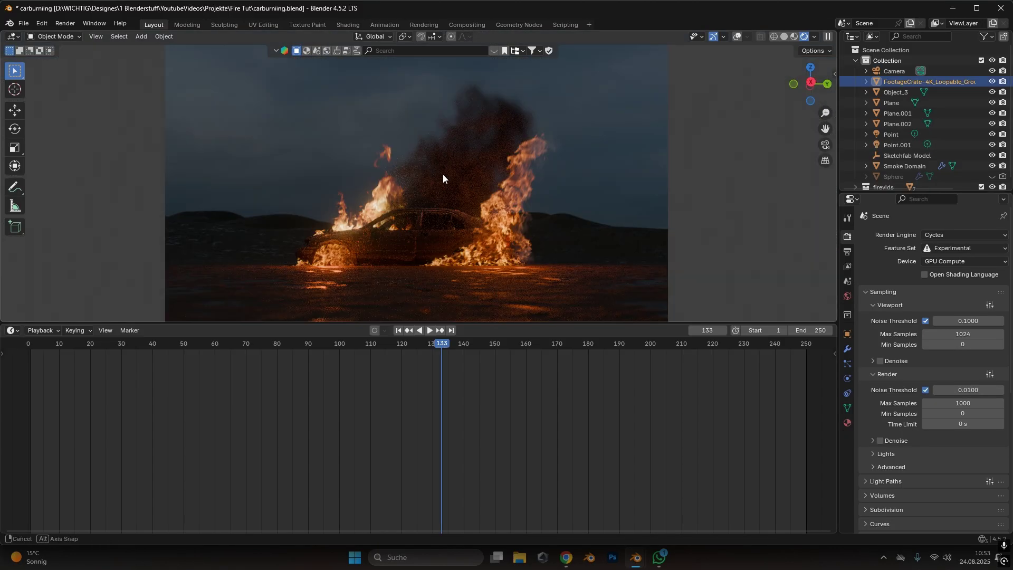
{"action": "middle_click_drag", "start_coordinate": [443, 178], "coordinate": [416, 242]}
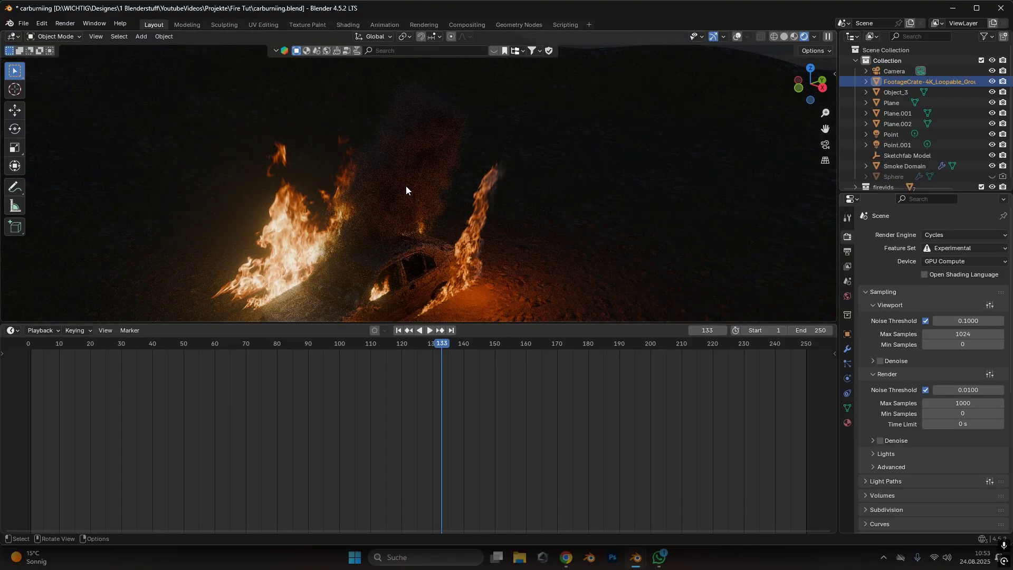
{"action": "middle_click_drag", "start_coordinate": [425, 255], "coordinate": [438, 144], "text": "shift"}
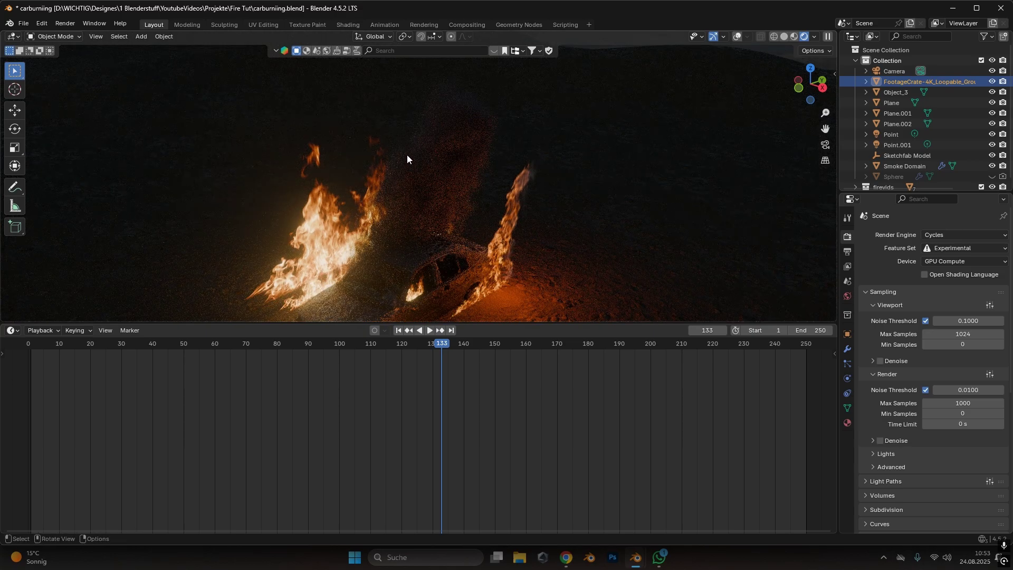